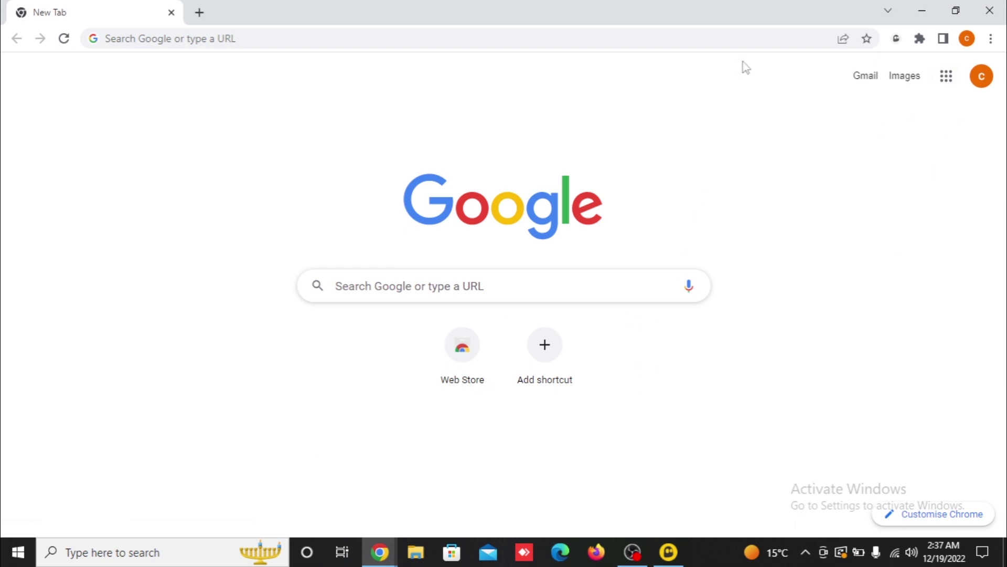
- Minimize Chrome and bring up the CyberGhost VPN window with its server list
{"action": "left_click", "coordinate": [922, 11]}
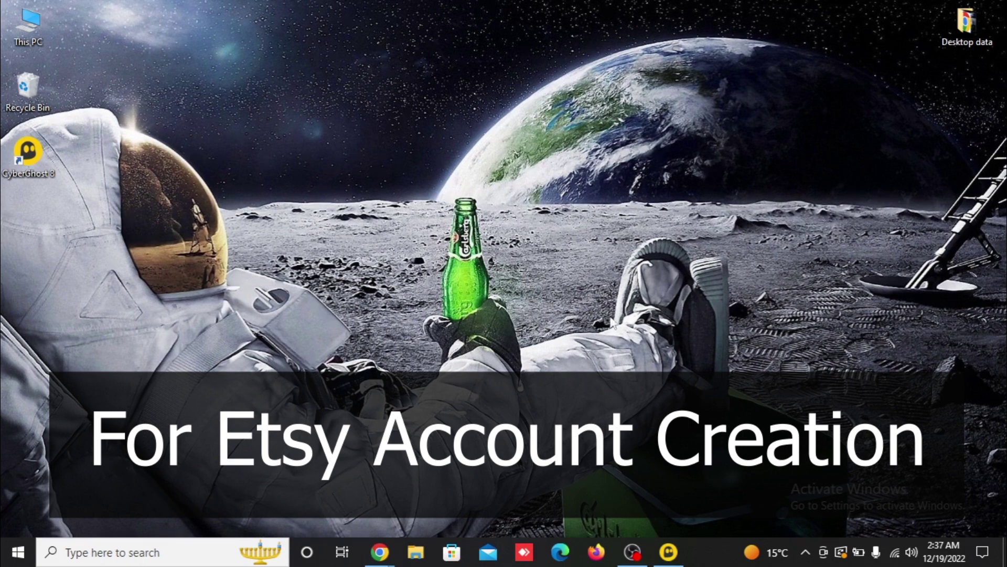
{"action": "left_click", "coordinate": [668, 552]}
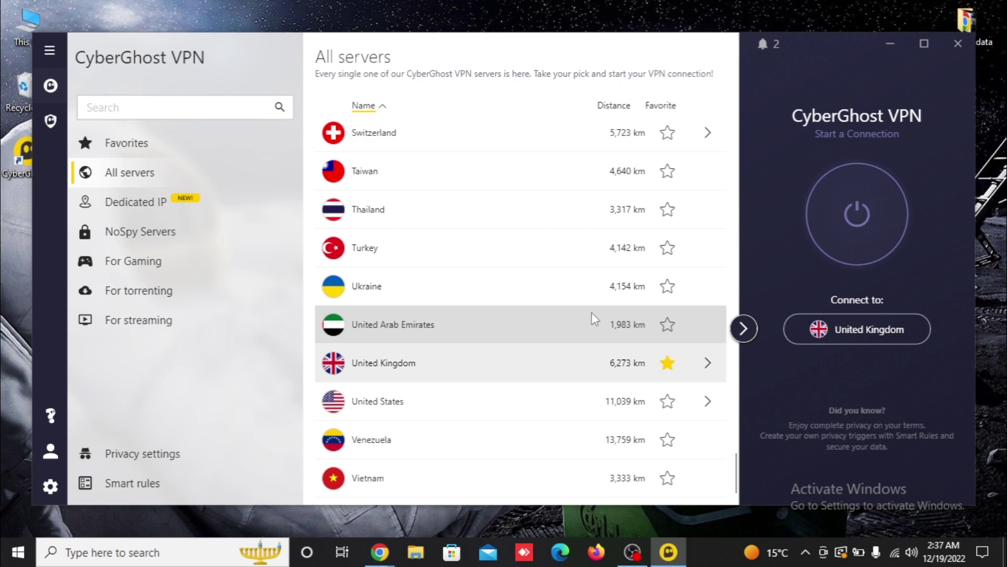
- Frame the CyberGhost VPN title in red, then browse the All servers list
{"action": "key", "text": "ctrl+2"}
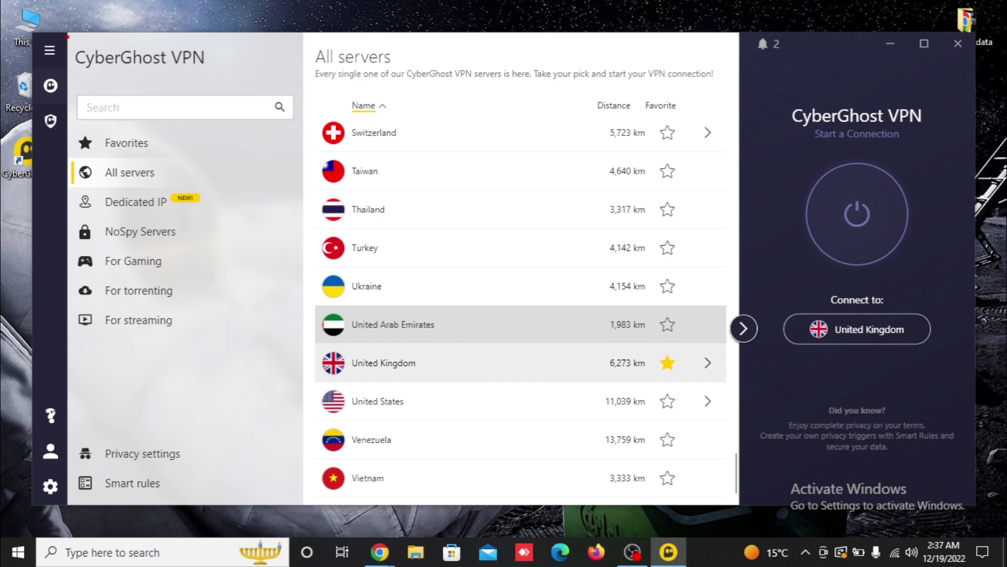
{"action": "mouse_move", "coordinate": [67, 36]}
{"action": "left_mouse_down"}
{"action": "mouse_move", "coordinate": [157, 71]}
{"action": "mouse_move", "coordinate": [237, 81]}
{"action": "mouse_move", "coordinate": [247, 48]}
{"action": "left_mouse_up"}
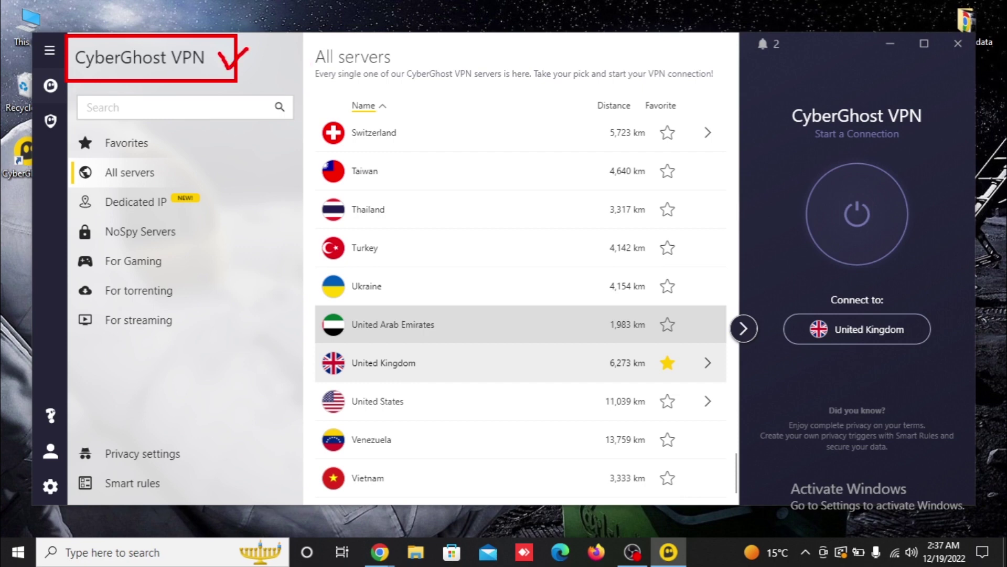
{"action": "key", "text": "Escape"}
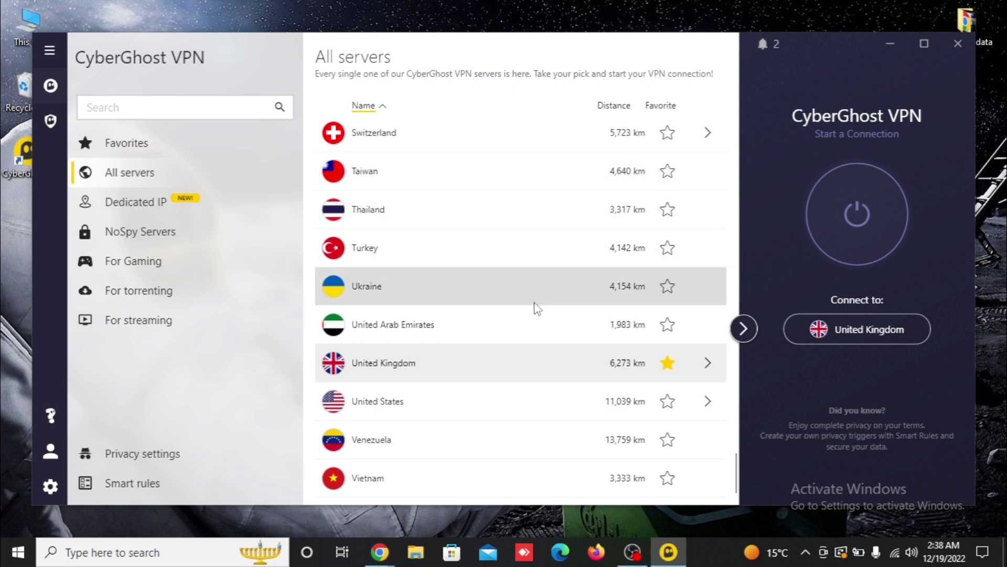
{"action": "scroll", "coordinate": [534, 312], "scroll_direction": "up", "scroll_amount": 5}
{"action": "scroll", "coordinate": [530, 273], "scroll_direction": "up", "scroll_amount": 8}
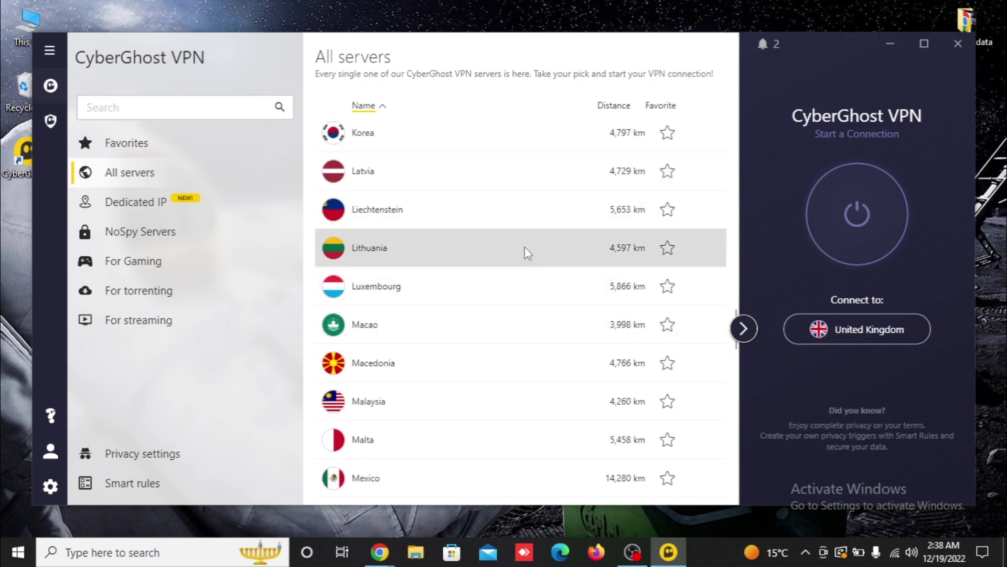
{"action": "scroll", "coordinate": [525, 247], "scroll_direction": "down", "scroll_amount": 3}
{"action": "scroll", "coordinate": [527, 255], "scroll_direction": "down", "scroll_amount": 8}
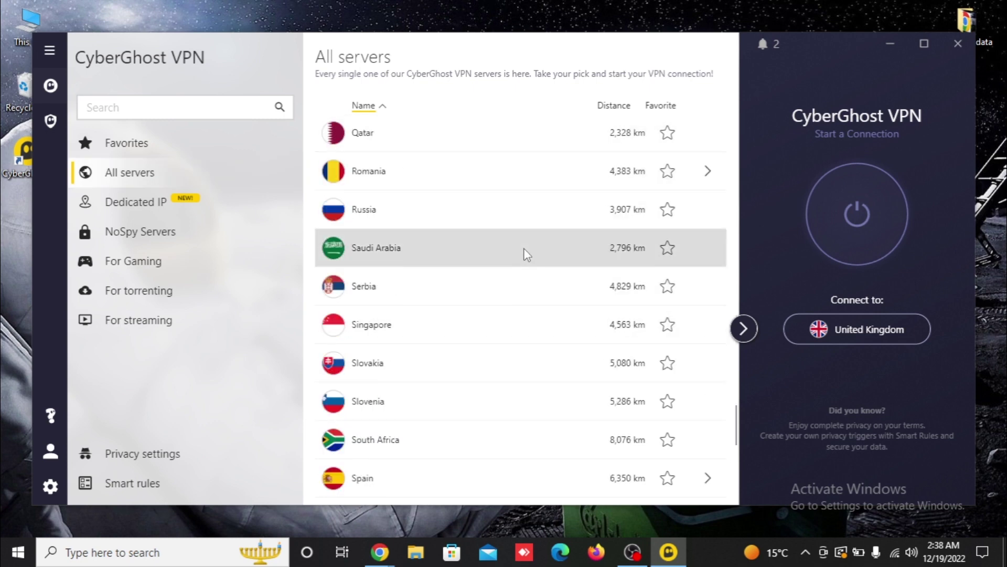
{"action": "scroll", "coordinate": [527, 254], "scroll_direction": "down", "scroll_amount": 1}
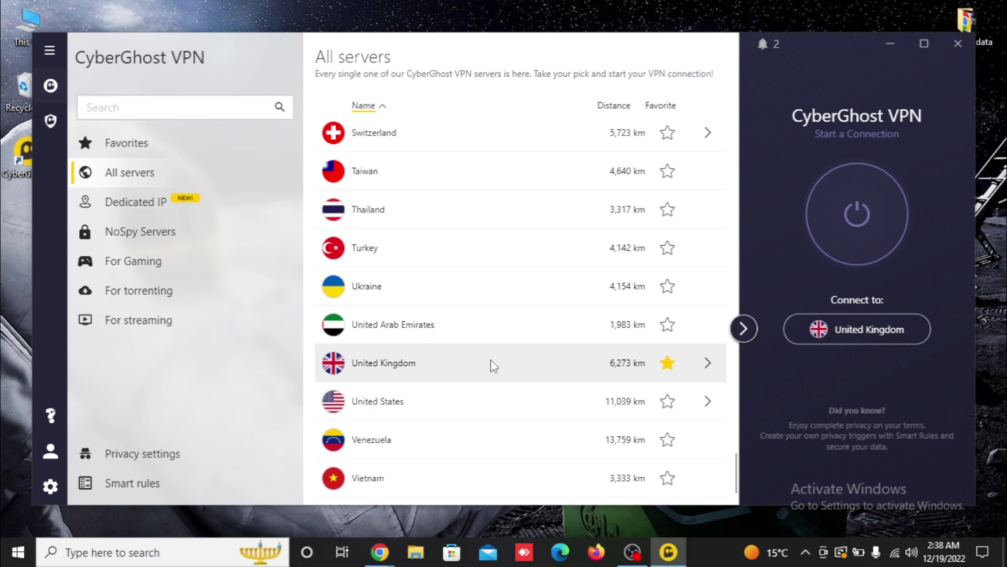
- Connect the VPN through the United Kingdom location
{"action": "left_click", "coordinate": [852, 330]}
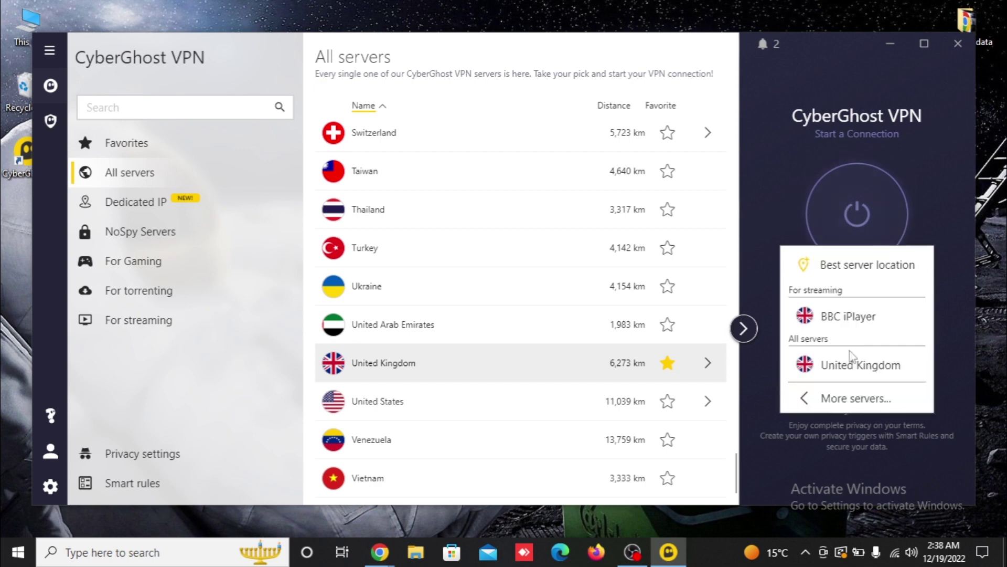
{"action": "left_click", "coordinate": [853, 367]}
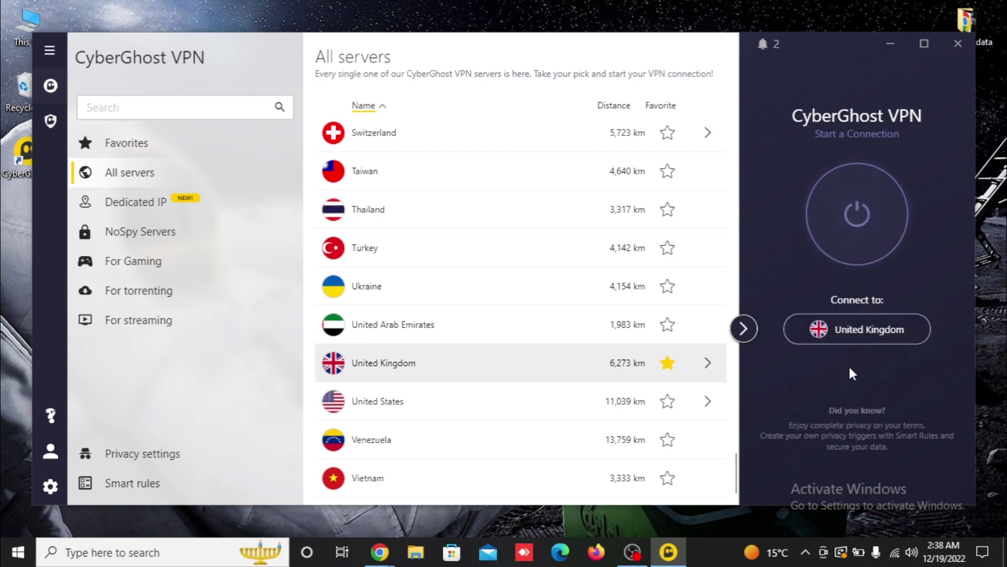
{"action": "left_click", "coordinate": [858, 213]}
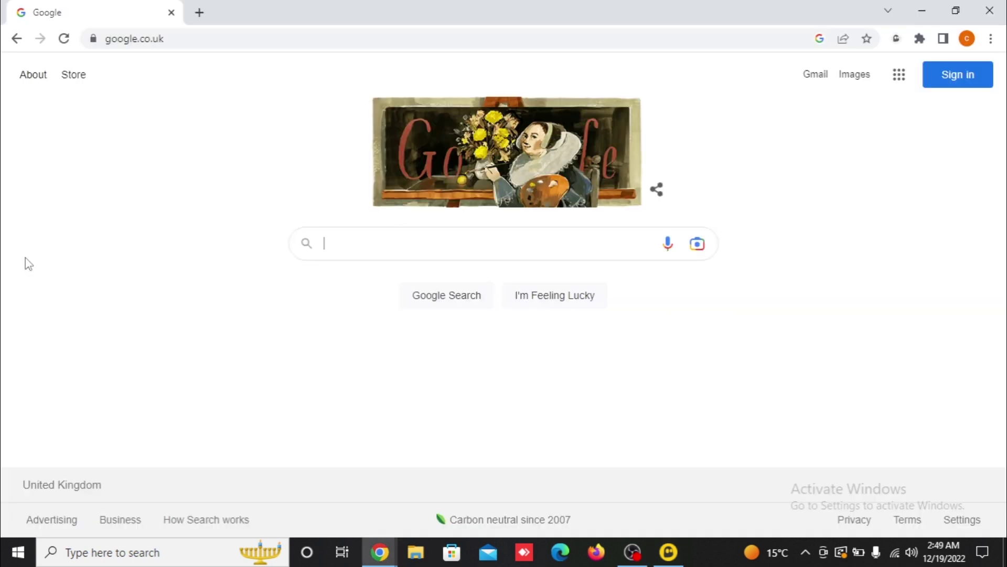
- Search Google for 'etsy seller account for uk' and open the 'Learn How to Sell on Etsy' result
{"action": "type", "text": "etsy seller account for uk"}
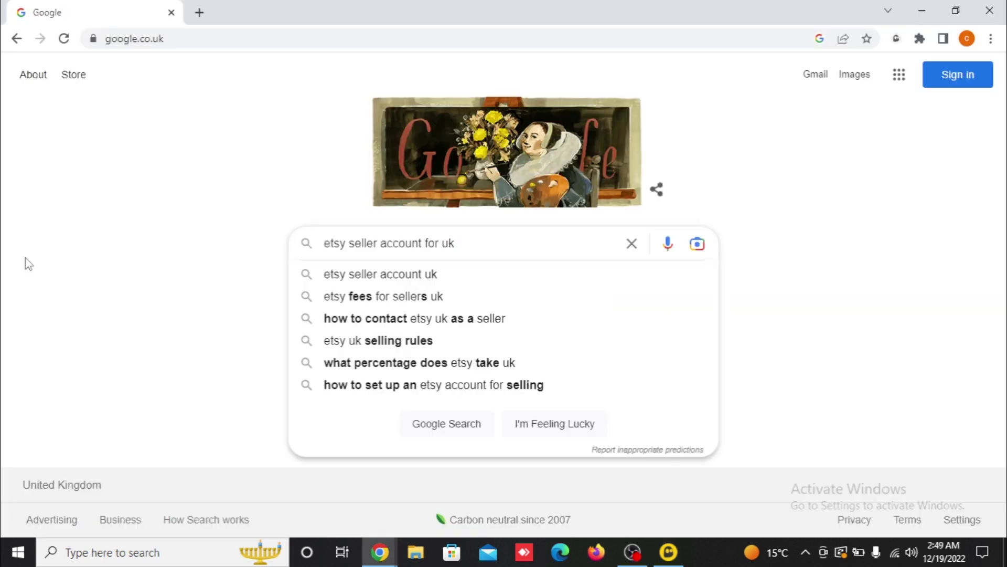
{"action": "key", "text": "Return"}
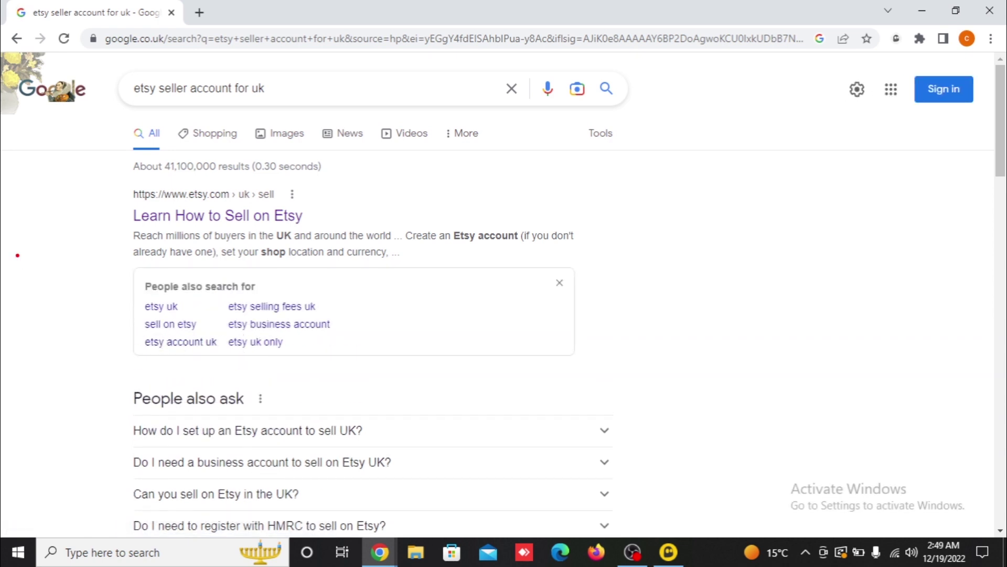
{"action": "left_click", "coordinate": [274, 224]}
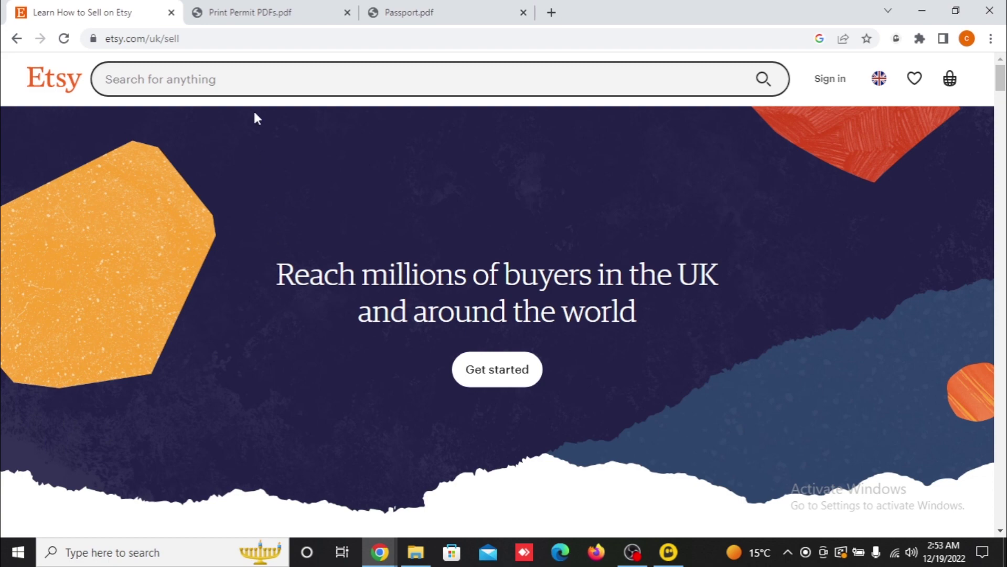
- Bring up Passport.pdf and zoom its pages out to 80%
{"action": "left_click", "coordinate": [265, 12]}
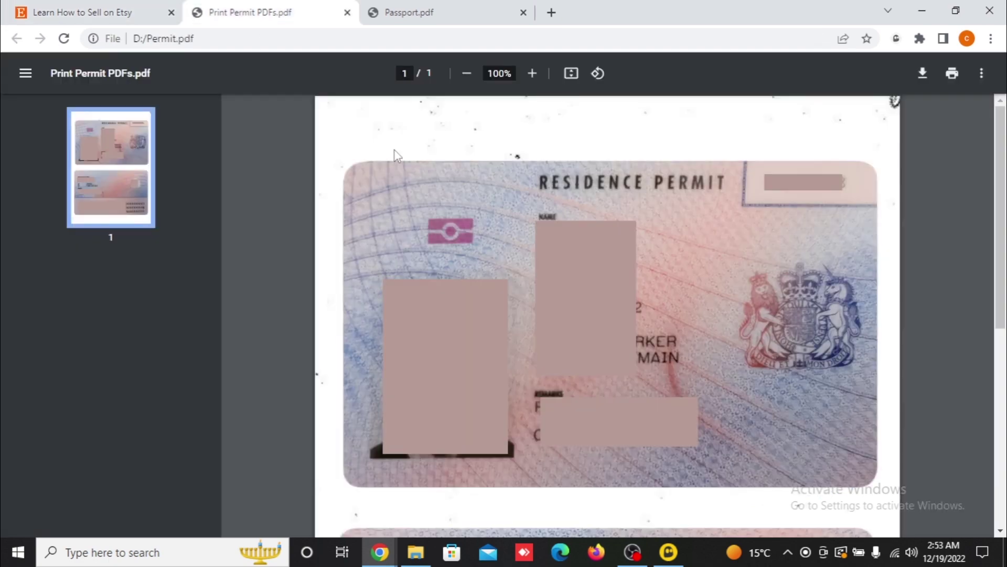
{"action": "left_click", "coordinate": [415, 9]}
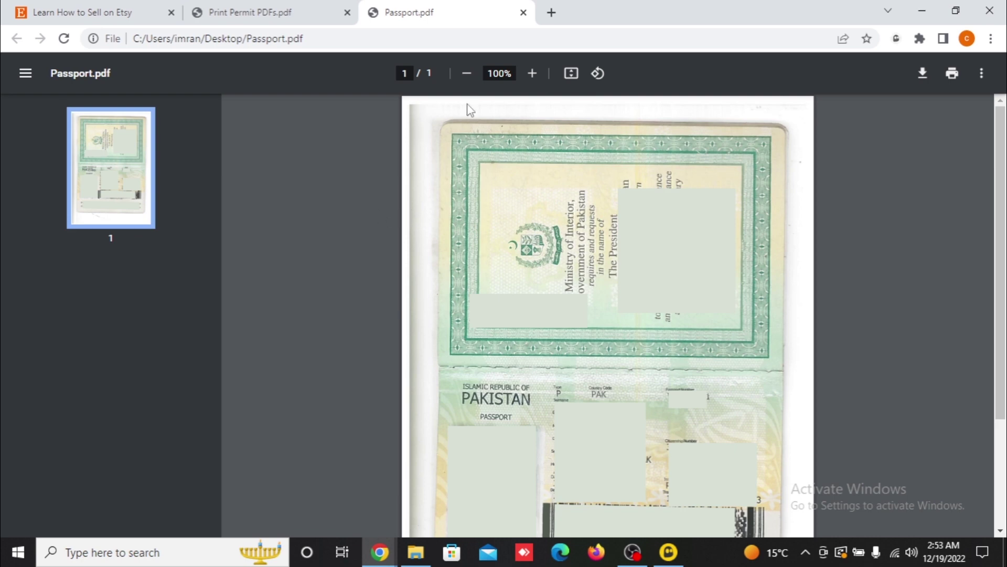
{"action": "left_click", "coordinate": [464, 74]}
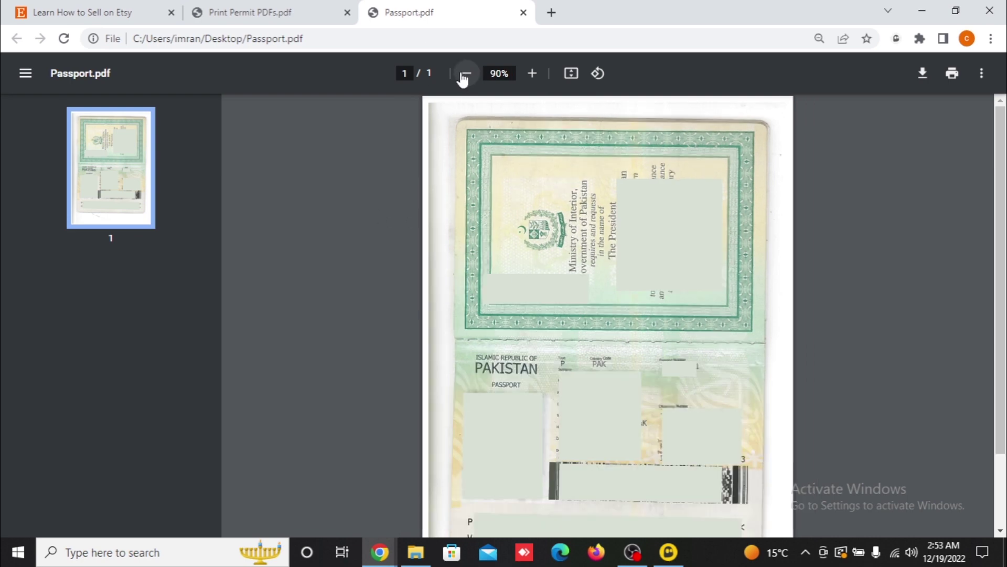
{"action": "left_click", "coordinate": [464, 77]}
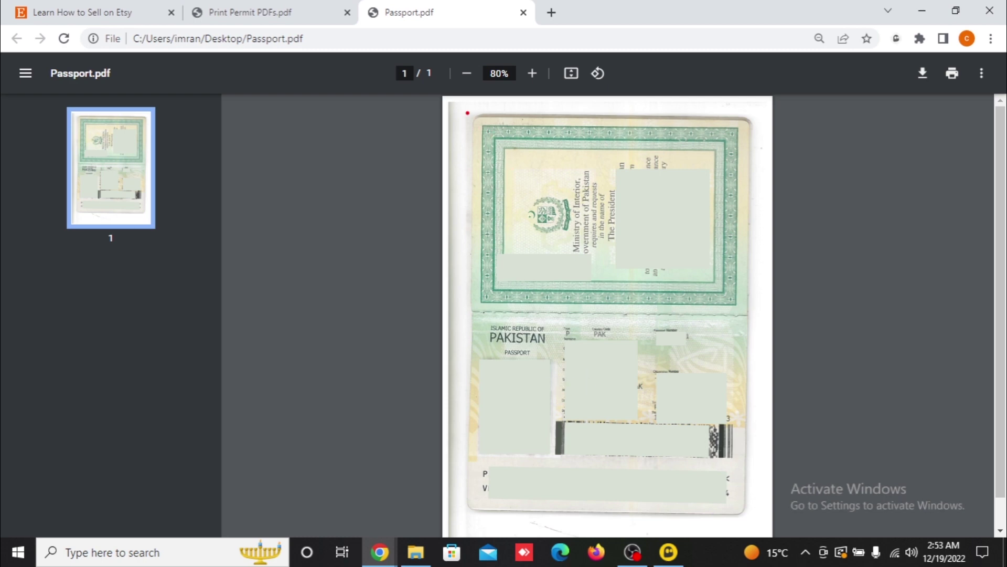
- Mark up both passport pages in red, clear the markup, and return to Print Permit PDFs.pdf
{"action": "mouse_move", "coordinate": [467, 112]}
{"action": "left_mouse_down"}
{"action": "mouse_move", "coordinate": [551, 204]}
{"action": "mouse_move", "coordinate": [737, 299]}
{"action": "mouse_move", "coordinate": [756, 324]}
{"action": "left_mouse_up"}
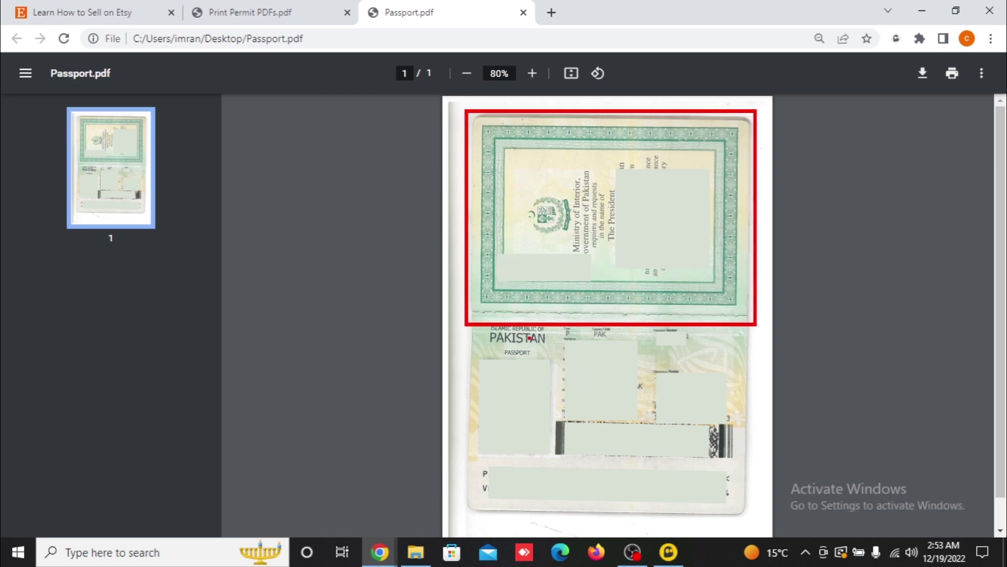
{"action": "left_click_drag", "start_coordinate": [453, 331], "coordinate": [747, 531]}
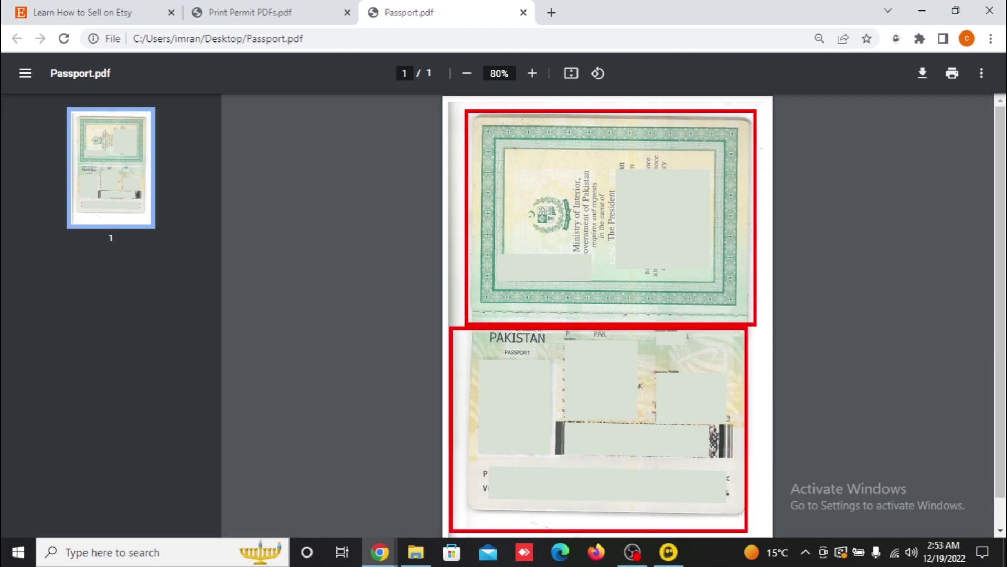
{"action": "left_click_drag", "start_coordinate": [654, 374], "coordinate": [709, 367]}
{"action": "mouse_move", "coordinate": [618, 213]}
{"action": "left_mouse_down"}
{"action": "mouse_move", "coordinate": [811, 235]}
{"action": "mouse_move", "coordinate": [801, 381]}
{"action": "mouse_move", "coordinate": [773, 394]}
{"action": "left_mouse_up"}
{"action": "mouse_move", "coordinate": [772, 359]}
{"action": "left_mouse_down"}
{"action": "mouse_move", "coordinate": [753, 403]}
{"action": "mouse_move", "coordinate": [776, 433]}
{"action": "left_mouse_up"}
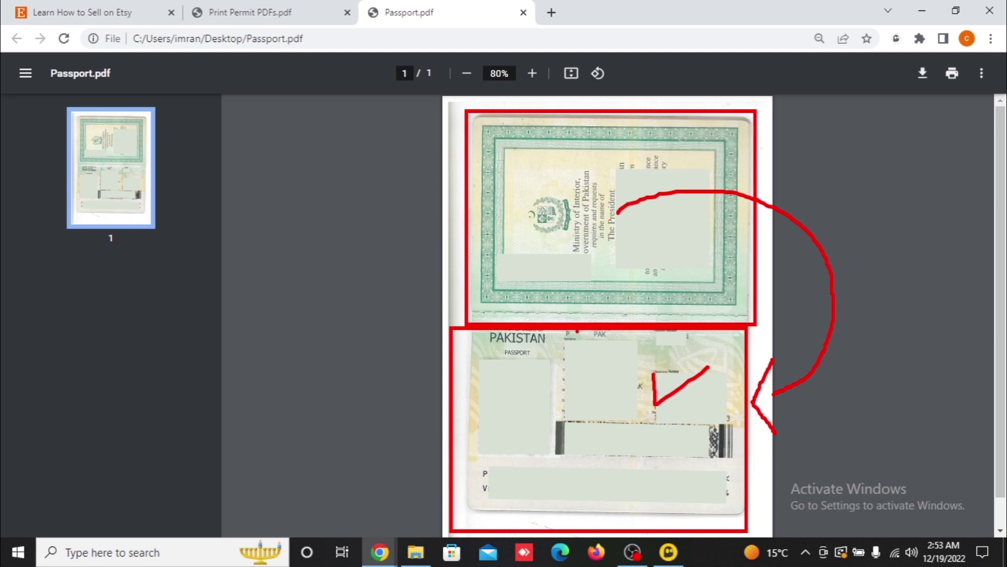
{"action": "left_click_drag", "start_coordinate": [552, 166], "coordinate": [490, 256]}
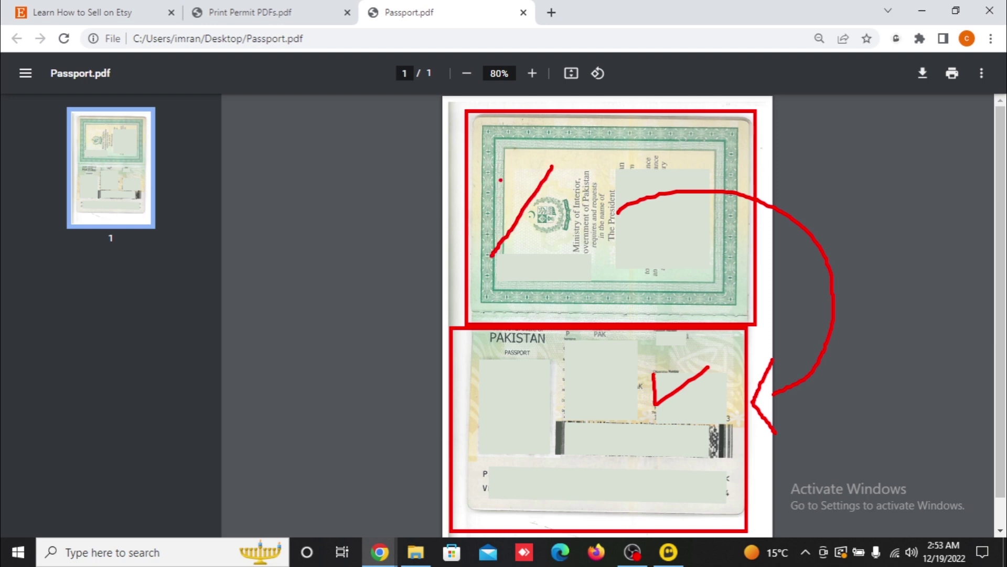
{"action": "left_click_drag", "start_coordinate": [472, 167], "coordinate": [579, 256]}
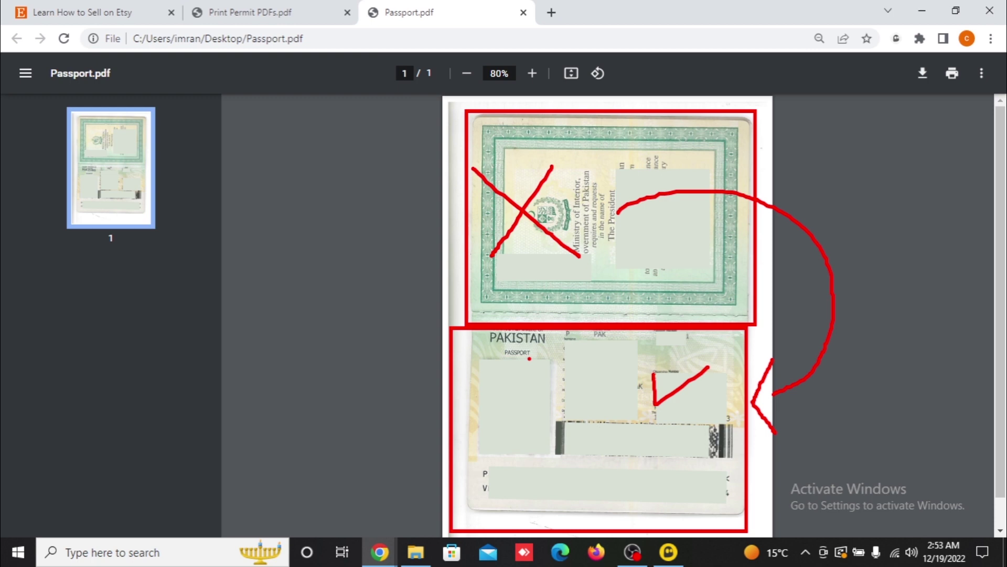
{"action": "key", "text": "Escape"}
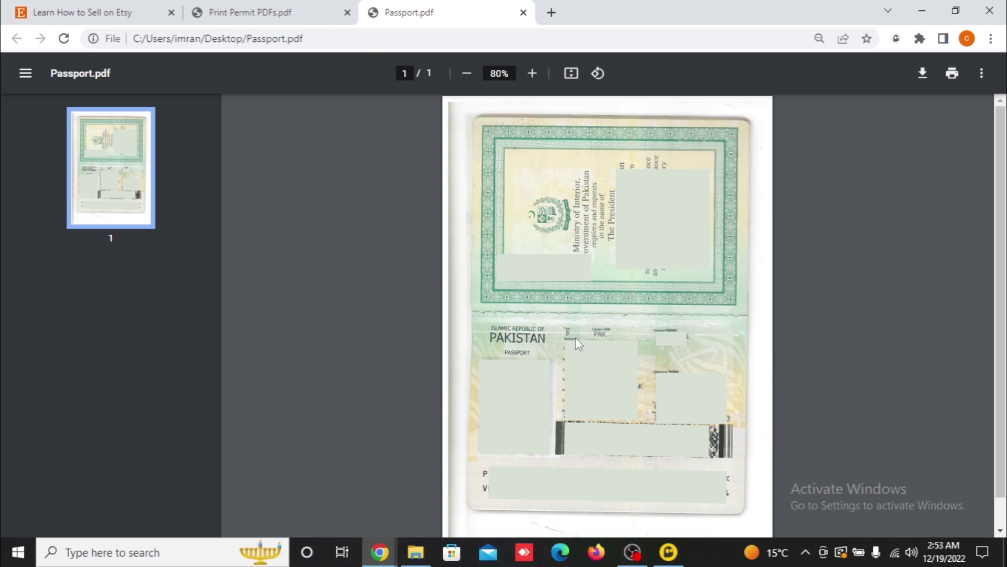
{"action": "left_click", "coordinate": [259, 14]}
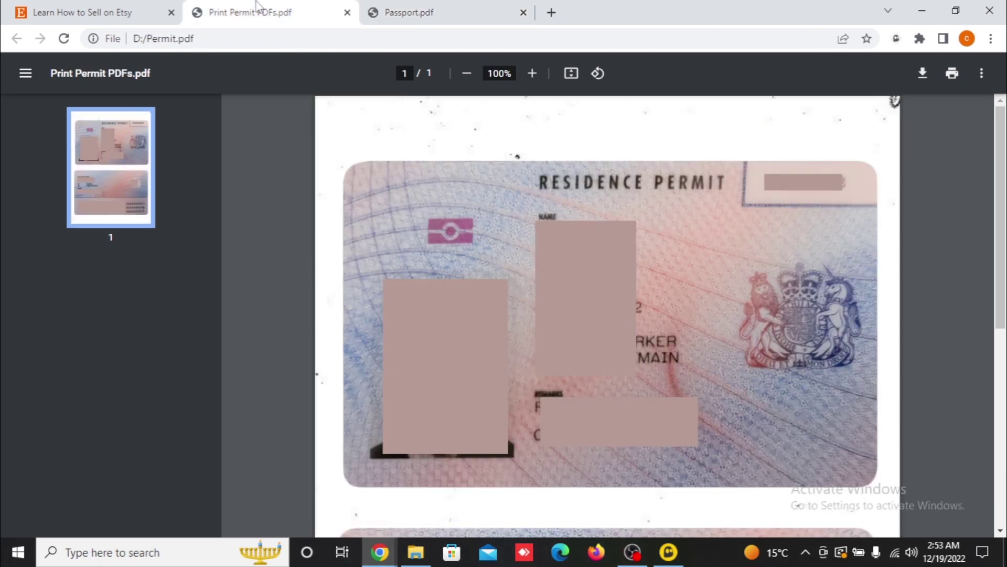
- Review both residence permit cards at 75% then 67% zoom, then return to the Etsy sell tab
{"action": "left_click", "coordinate": [462, 76]}
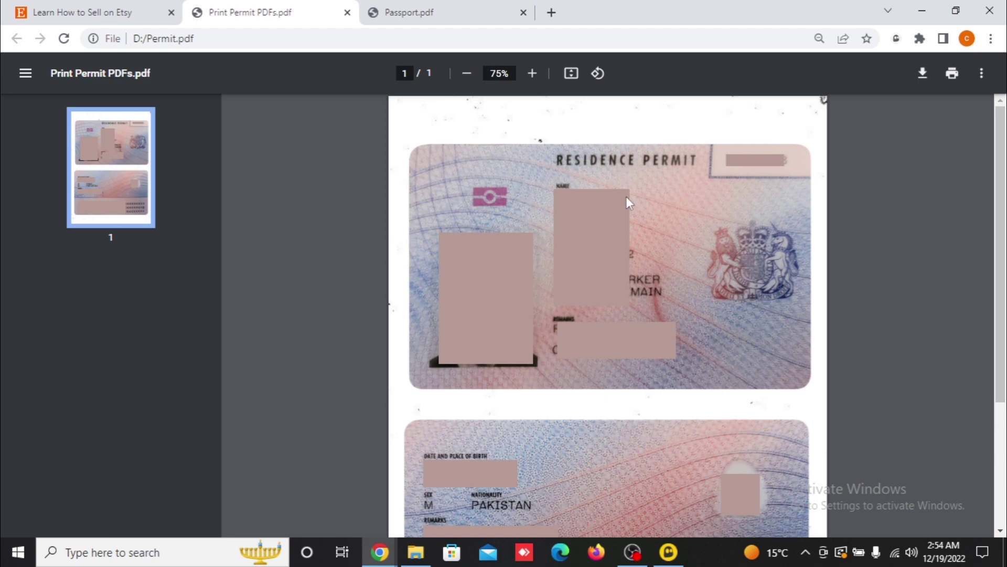
{"action": "left_click", "coordinate": [408, 14]}
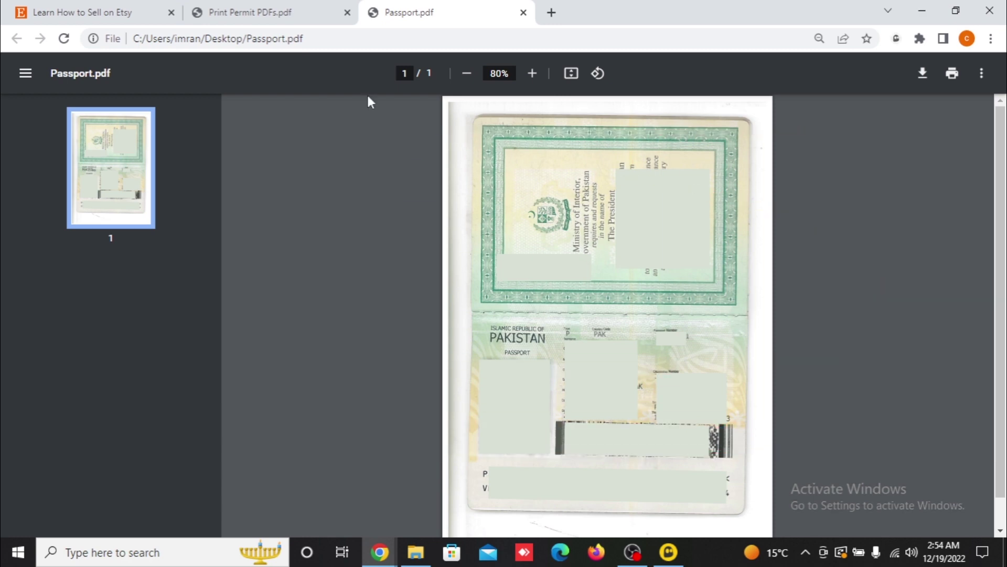
{"action": "left_click", "coordinate": [272, 16]}
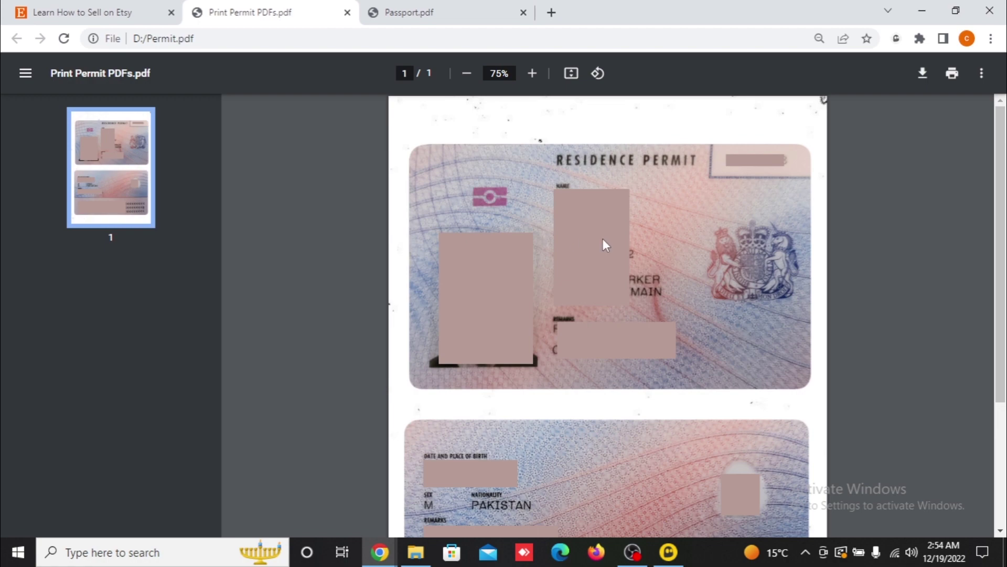
{"action": "scroll", "coordinate": [597, 332], "scroll_direction": "down", "scroll_amount": 3}
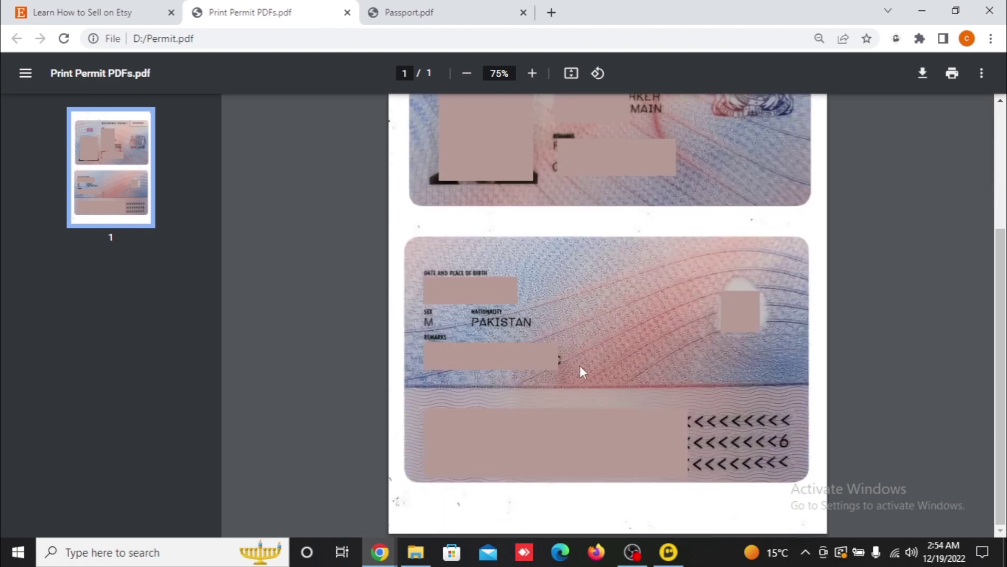
{"action": "scroll", "coordinate": [580, 365], "scroll_direction": "up", "scroll_amount": 3}
{"action": "left_click", "coordinate": [466, 73]}
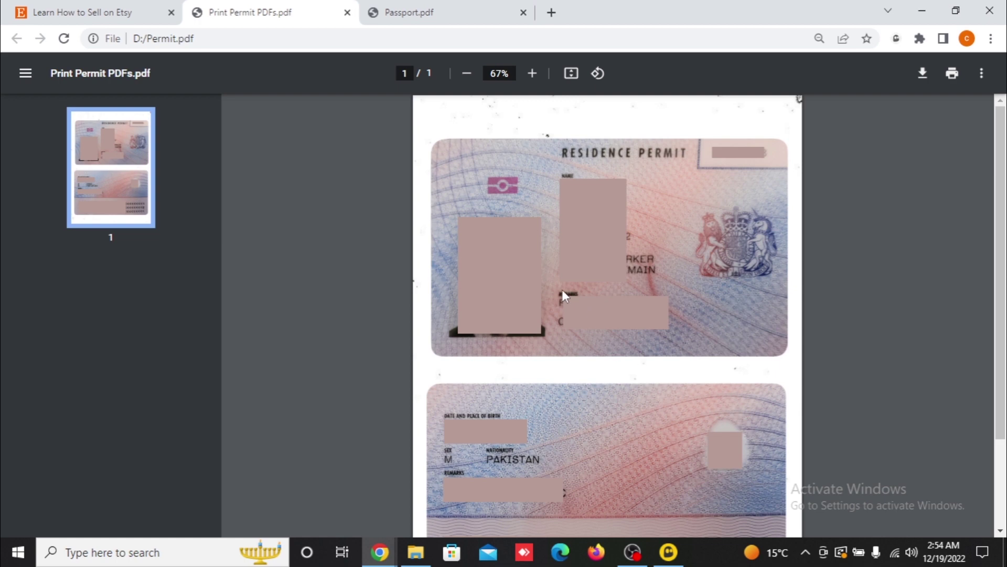
{"action": "scroll", "coordinate": [523, 387], "scroll_direction": "down", "scroll_amount": 2}
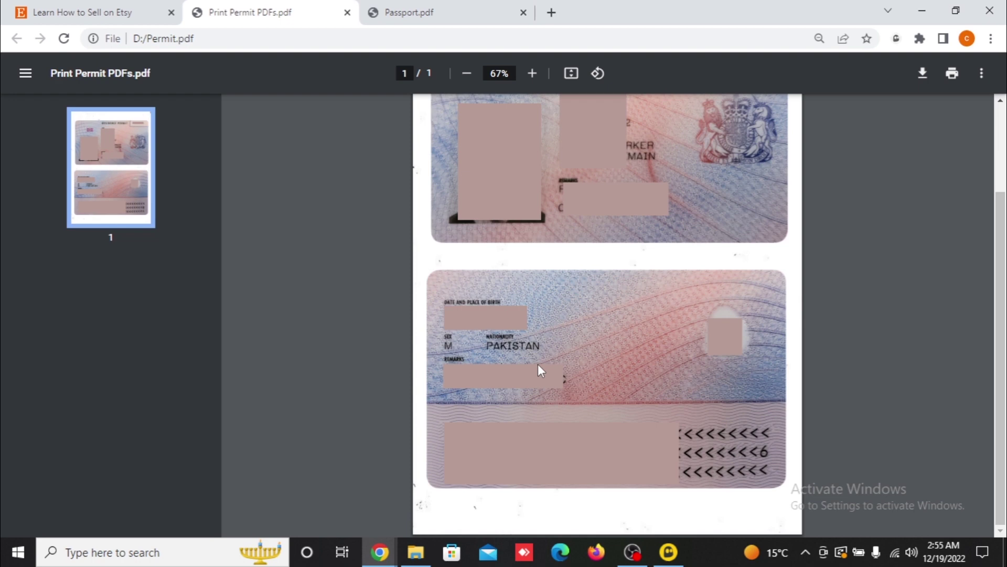
{"action": "scroll", "coordinate": [539, 366], "scroll_direction": "up", "scroll_amount": 2}
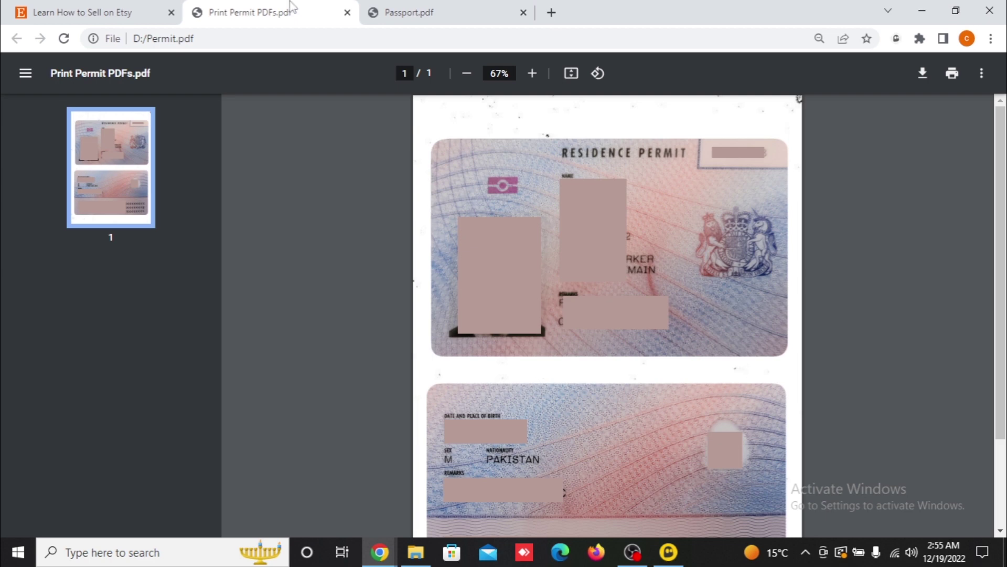
{"action": "left_click", "coordinate": [95, 12]}
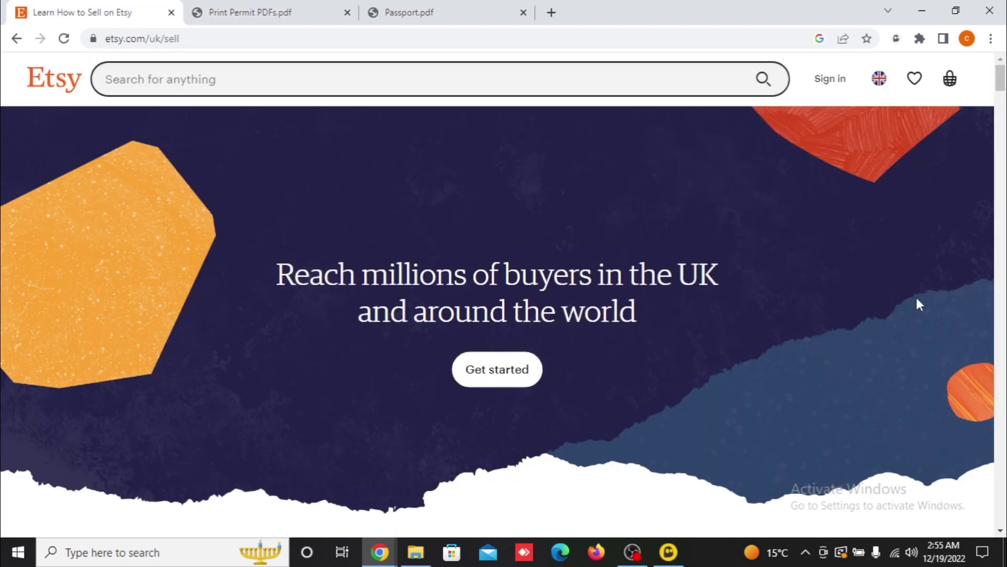
- Sign up to sell on Etsy with an email, first name and strong password
{"action": "left_click", "coordinate": [483, 375]}
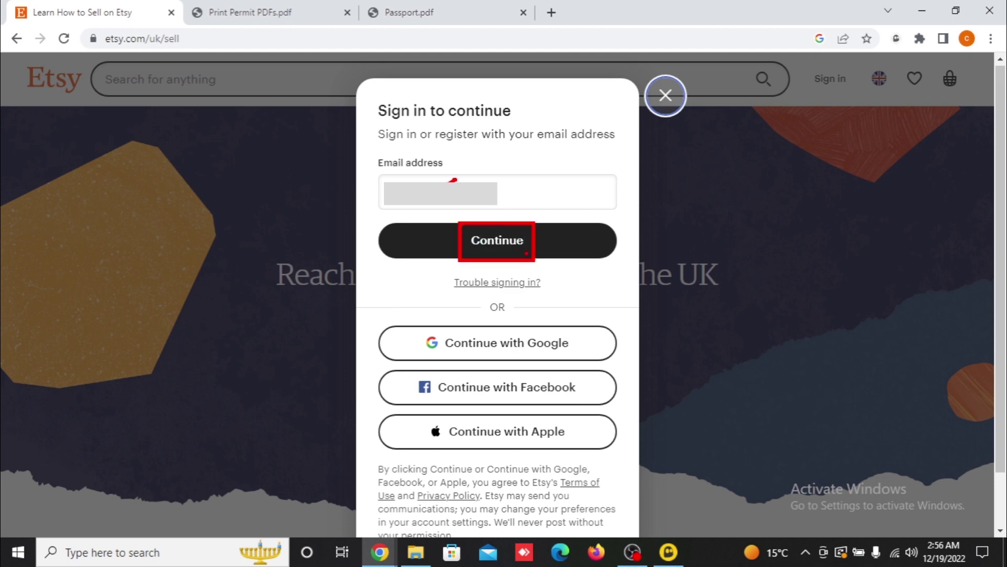
{"action": "left_click", "coordinate": [541, 249]}
{"action": "left_click", "coordinate": [409, 242]}
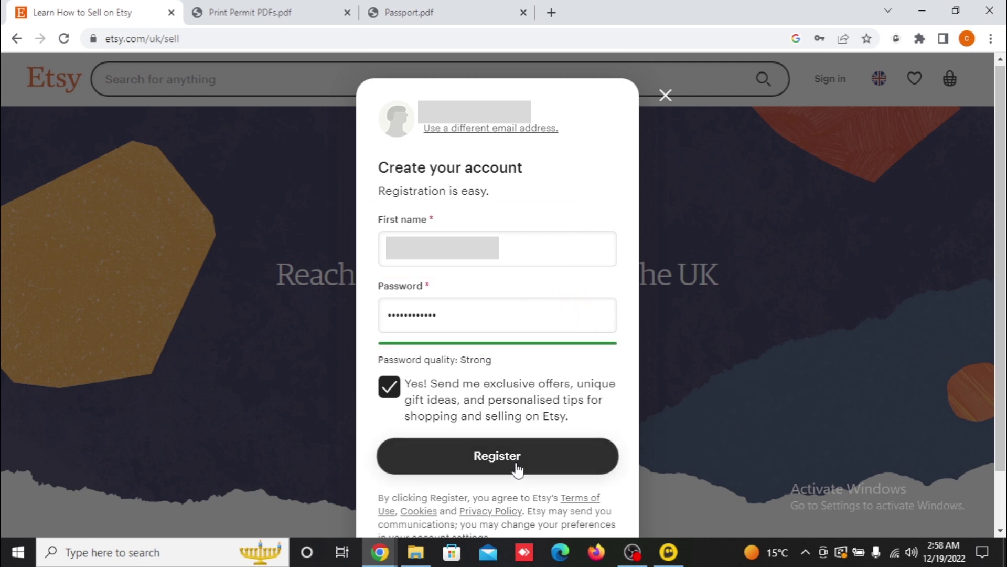
{"action": "left_click", "coordinate": [517, 468]}
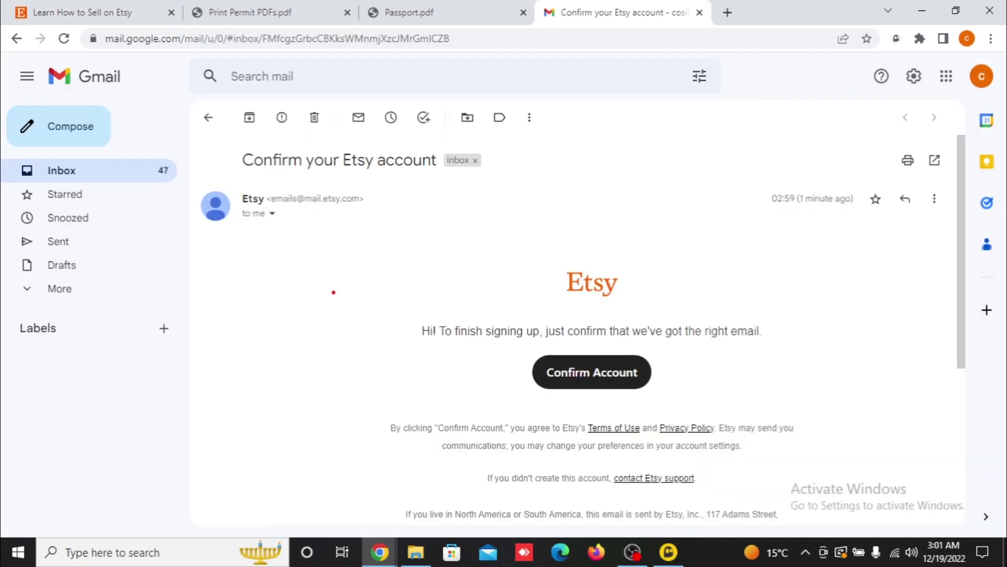
{"action": "mouse_move", "coordinate": [403, 231]}
{"action": "left_mouse_down"}
{"action": "mouse_move", "coordinate": [541, 318]}
{"action": "mouse_move", "coordinate": [798, 426]}
{"action": "left_mouse_up"}
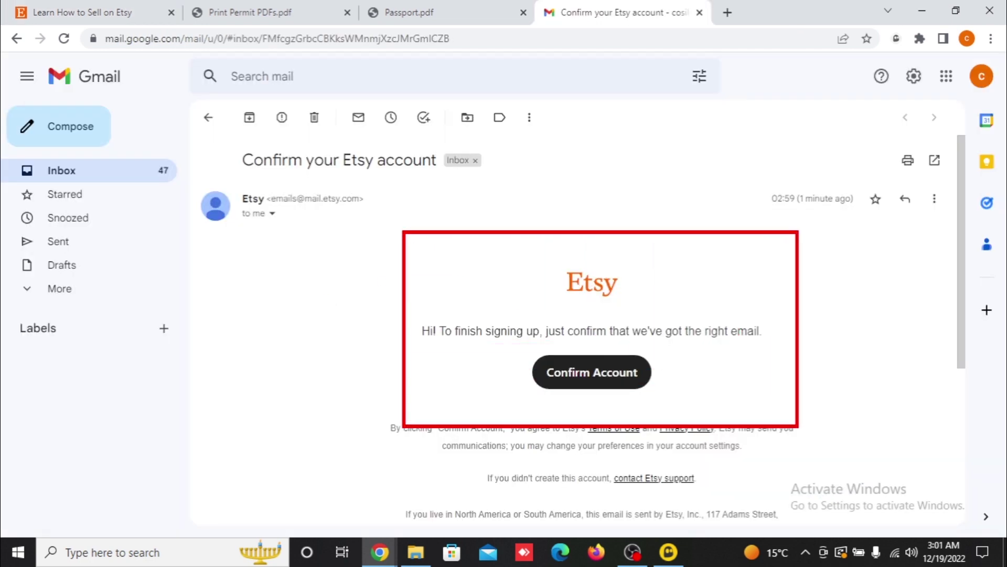
{"action": "left_click_drag", "start_coordinate": [776, 382], "coordinate": [847, 366]}
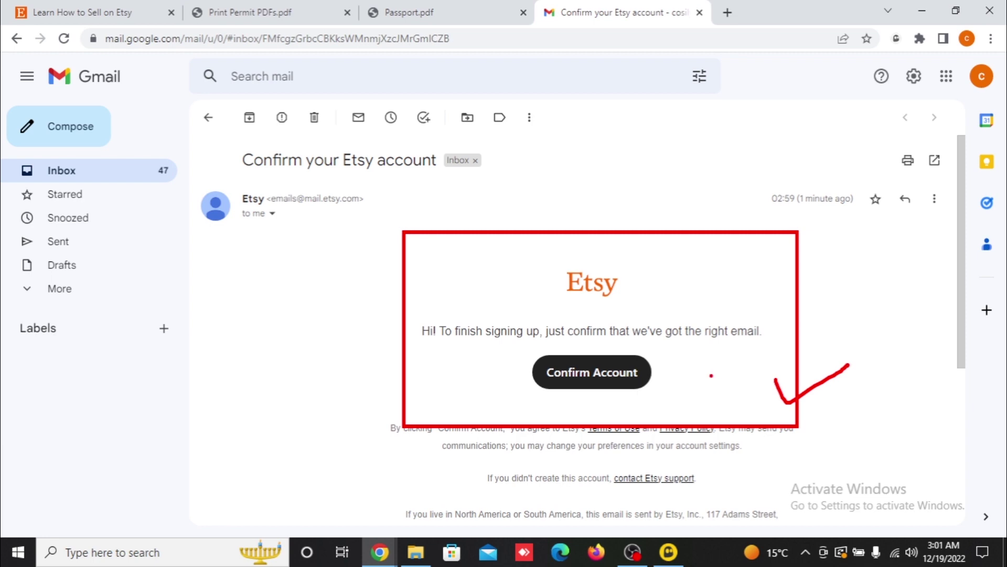
{"action": "key", "text": "Escape"}
{"action": "left_click", "coordinate": [589, 373]}
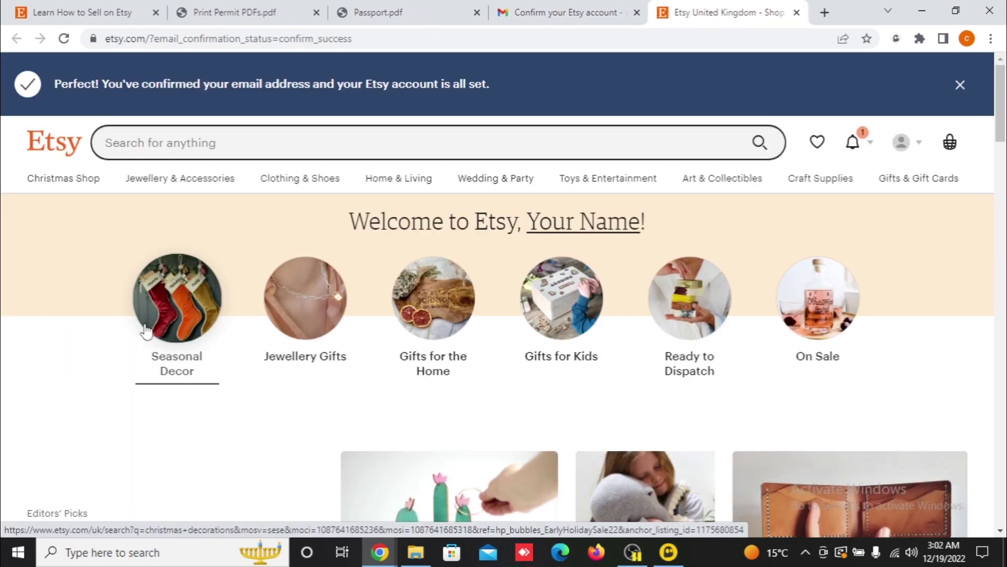
{"action": "scroll", "coordinate": [146, 330], "scroll_direction": "down", "scroll_amount": 1}
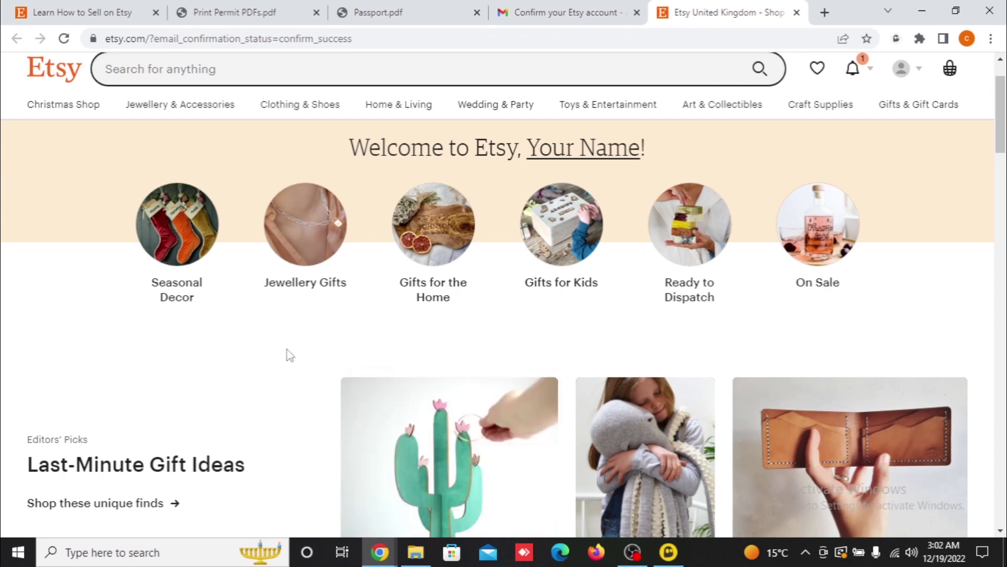
{"action": "left_click", "coordinate": [919, 76]}
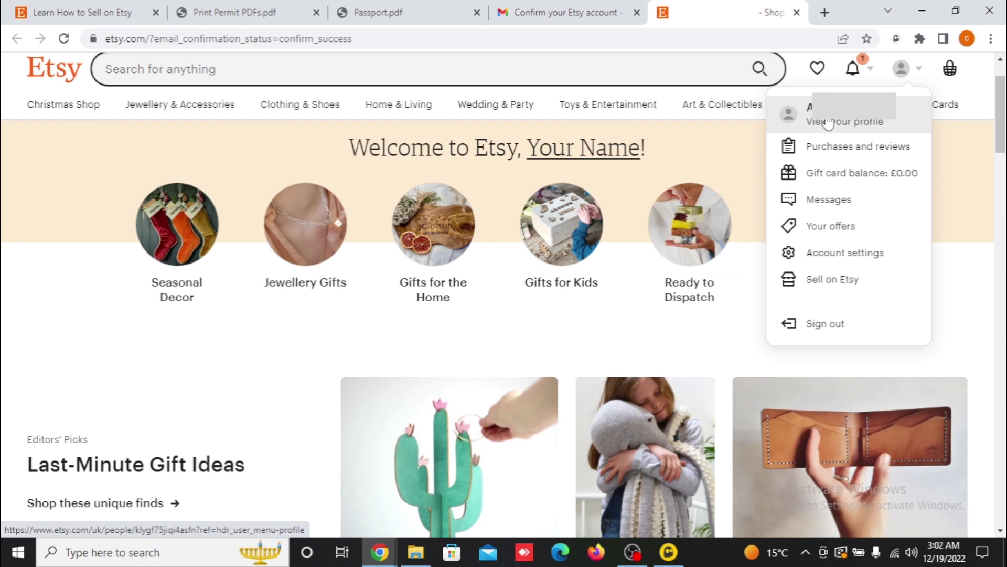
- Upload the bed photo from the Desktop as the Public Profile picture and save
{"action": "left_click", "coordinate": [828, 124]}
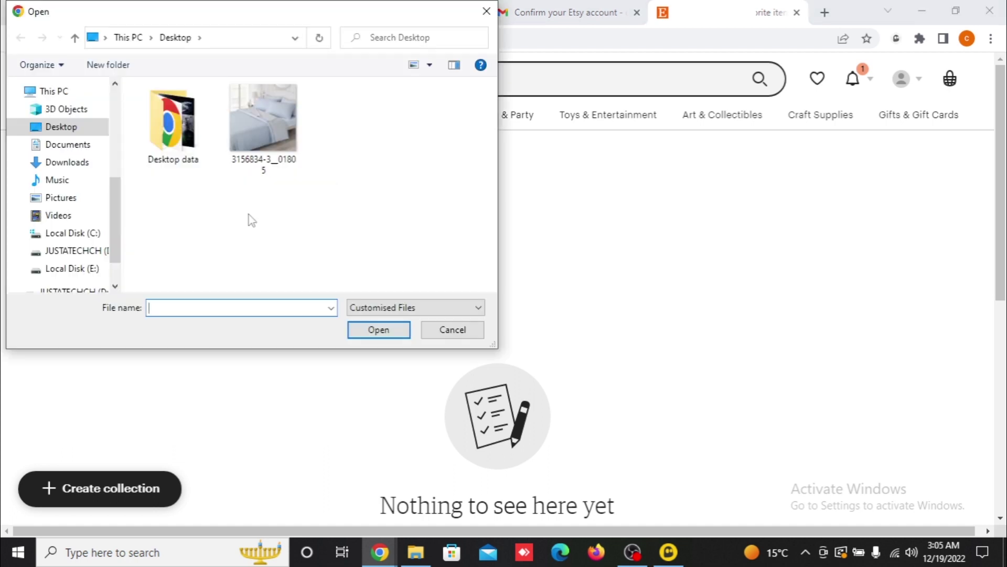
{"action": "left_click", "coordinate": [271, 120]}
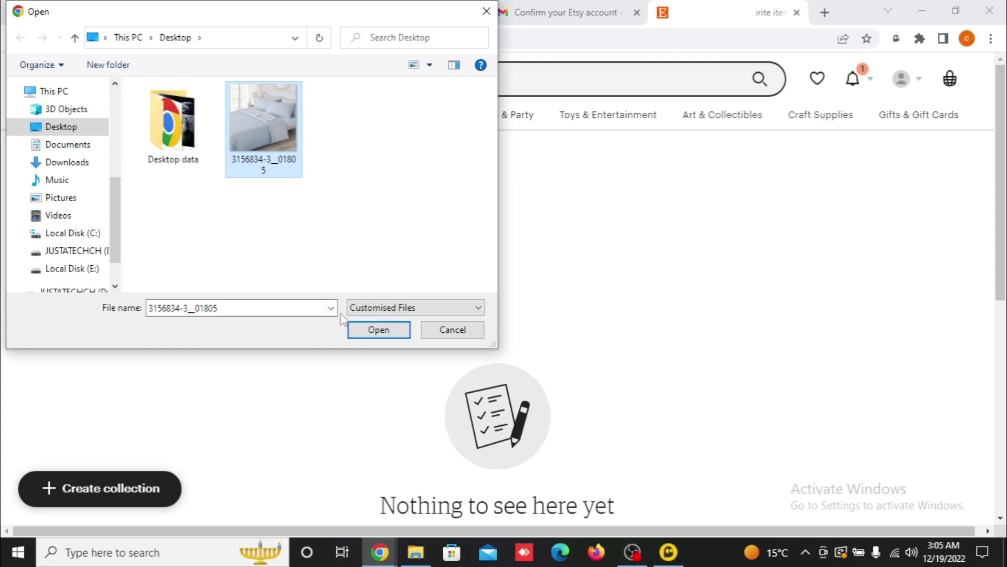
{"action": "left_click", "coordinate": [361, 331]}
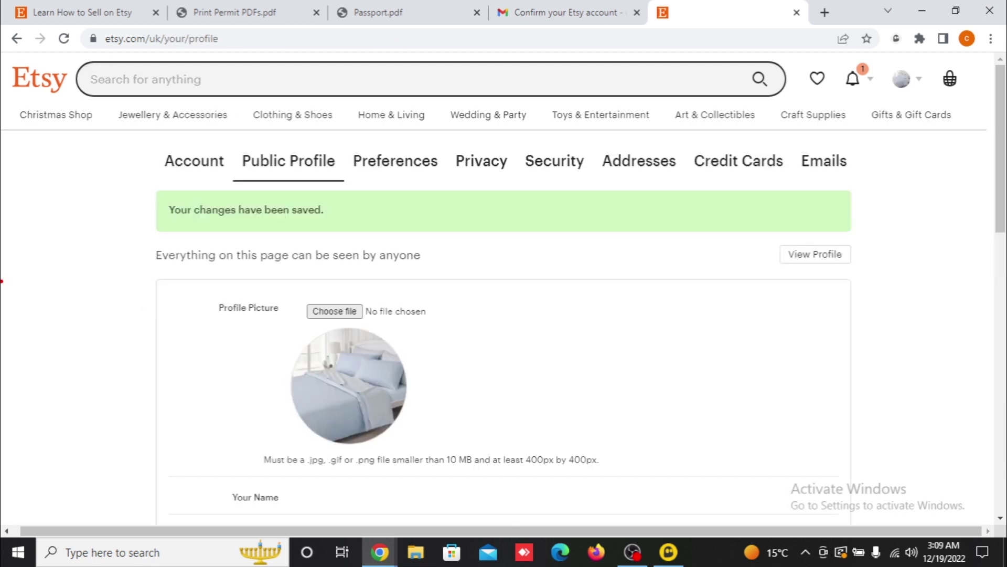
{"action": "mouse_move", "coordinate": [143, 179]}
{"action": "left_mouse_down"}
{"action": "mouse_move", "coordinate": [252, 221]}
{"action": "mouse_move", "coordinate": [349, 234]}
{"action": "mouse_move", "coordinate": [334, 225]}
{"action": "mouse_move", "coordinate": [391, 196]}
{"action": "left_mouse_up"}
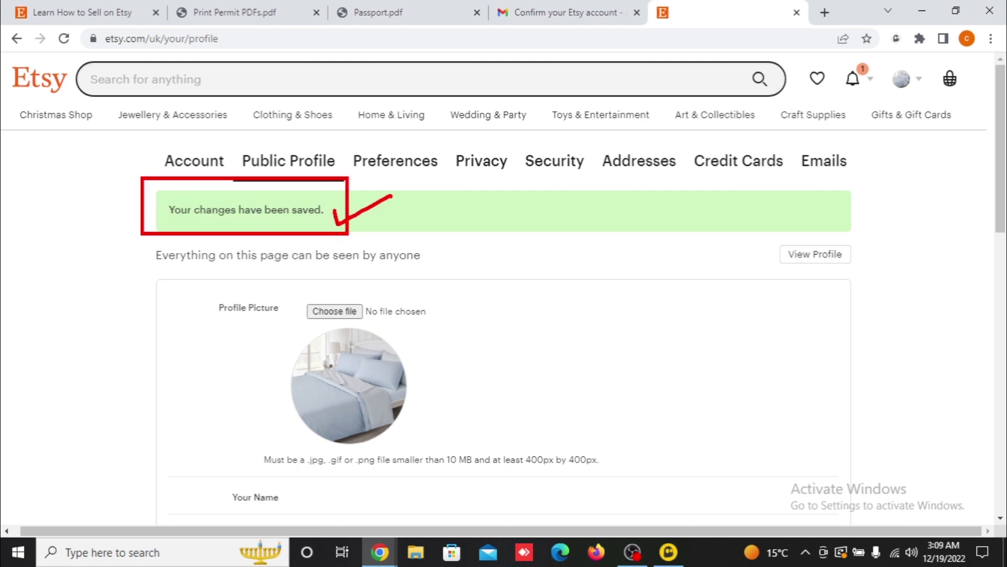
{"action": "key", "text": "Escape"}
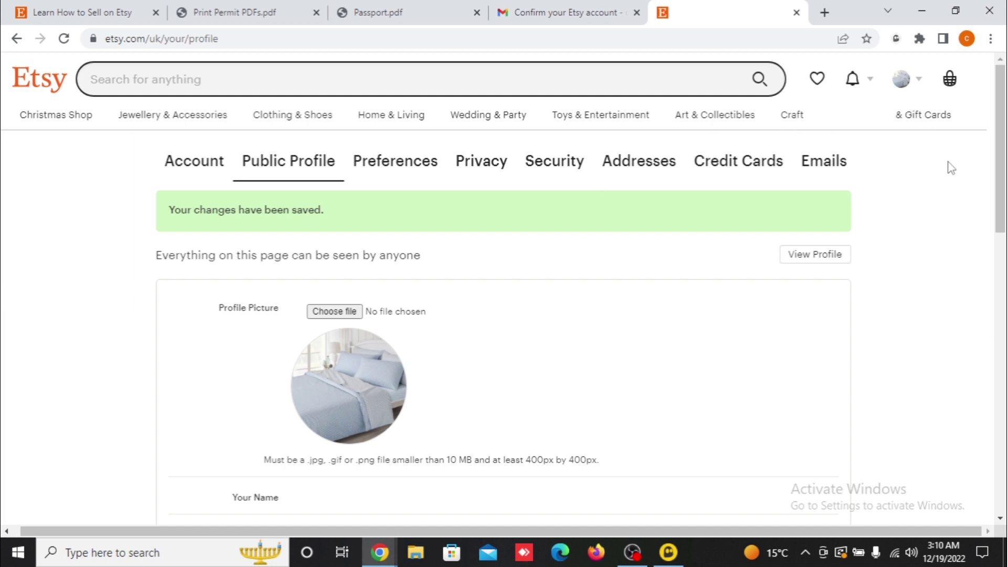
{"action": "left_click_drag", "start_coordinate": [881, 53], "coordinate": [927, 99]}
- Open Sell on Etsy from the account menu in a new tab
{"action": "key", "text": "Escape"}
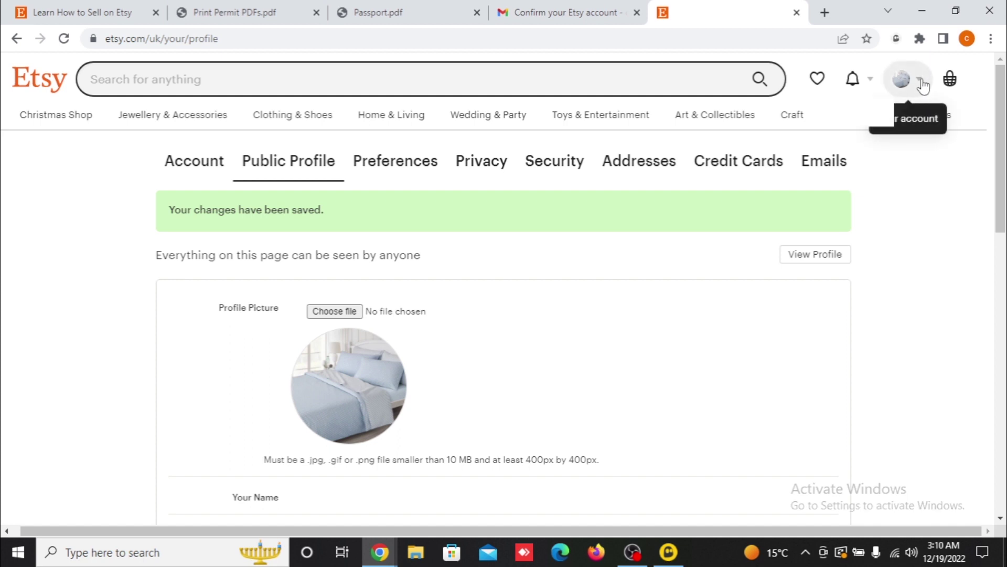
{"action": "left_click", "coordinate": [922, 83]}
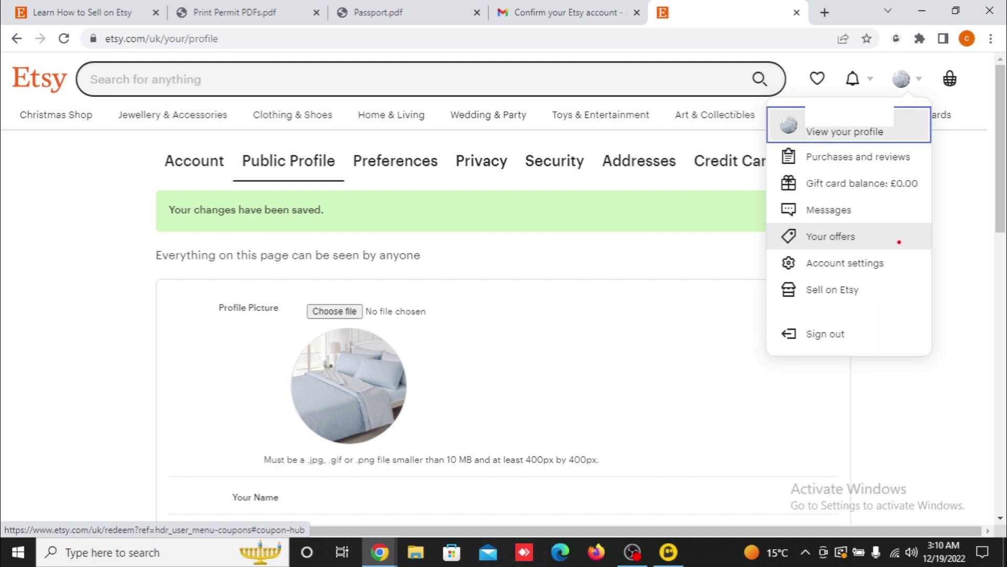
{"action": "mouse_move", "coordinate": [770, 272]}
{"action": "left_mouse_down"}
{"action": "mouse_move", "coordinate": [910, 312]}
{"action": "mouse_move", "coordinate": [893, 308]}
{"action": "mouse_move", "coordinate": [930, 286]}
{"action": "left_mouse_up"}
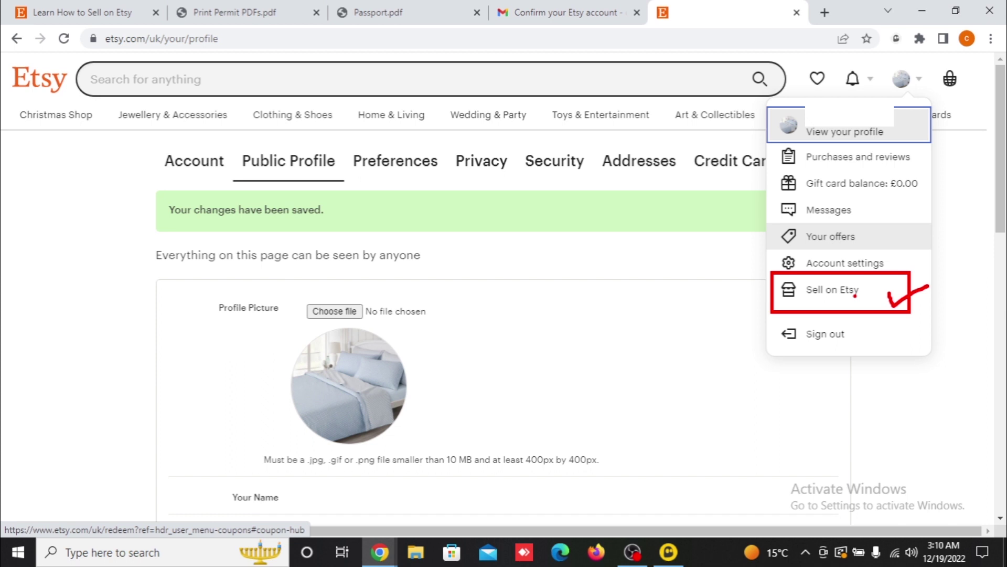
{"action": "right_click", "coordinate": [834, 295]}
{"action": "left_click", "coordinate": [865, 304]}
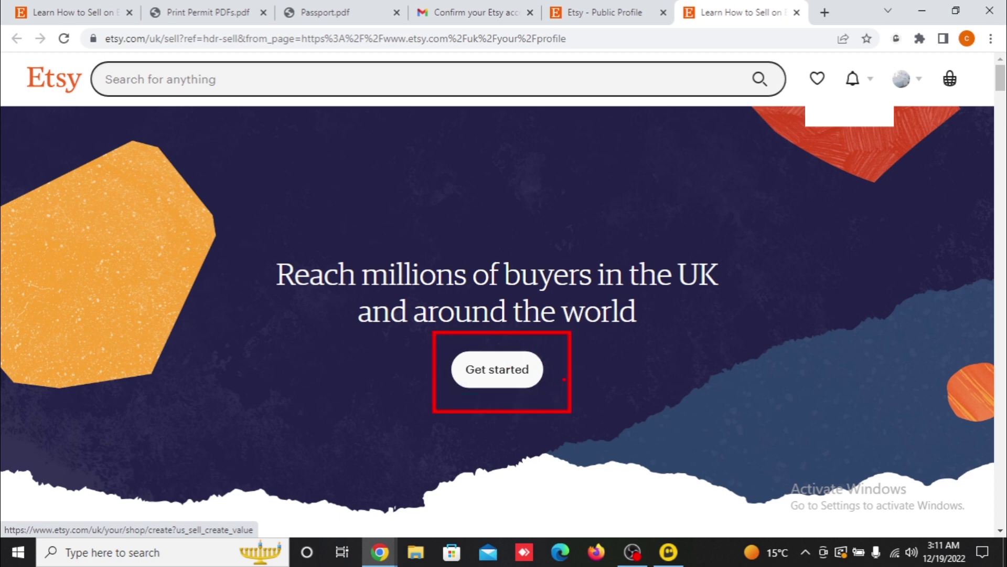
- Start a new shop and answer that you're expanding an existing online business
{"action": "left_click", "coordinate": [497, 372]}
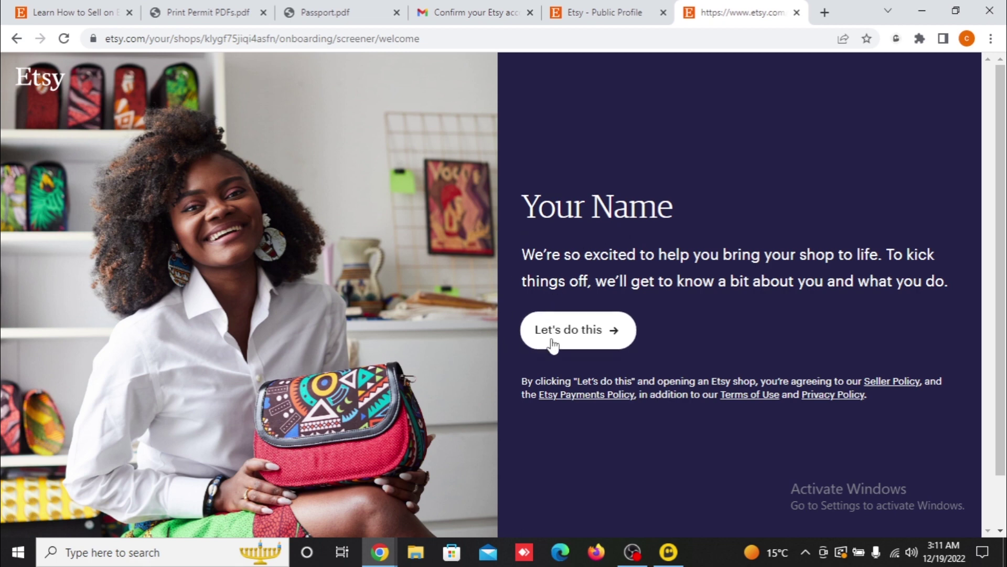
{"action": "left_click", "coordinate": [553, 345]}
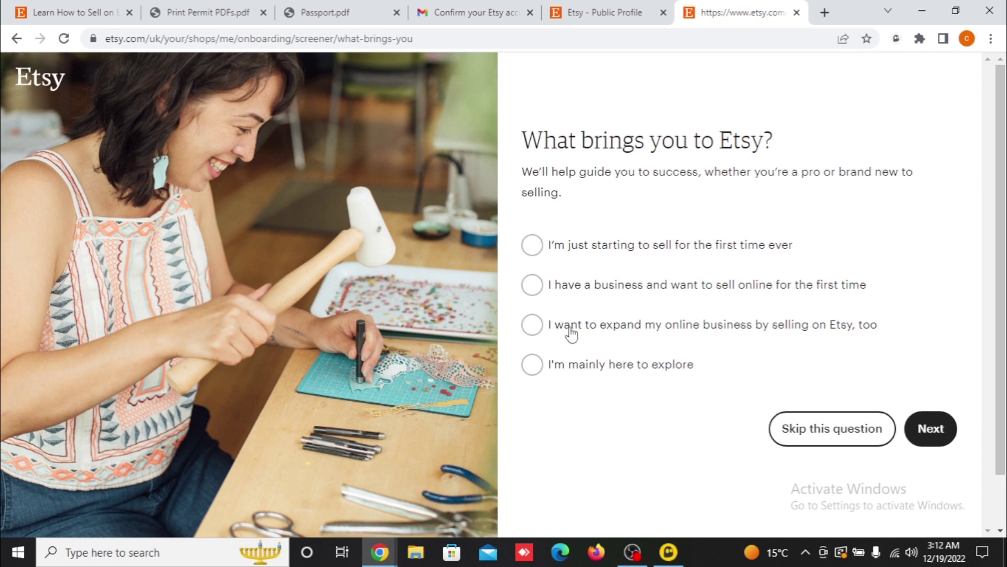
{"action": "left_click", "coordinate": [532, 327]}
{"action": "left_click", "coordinate": [936, 437]}
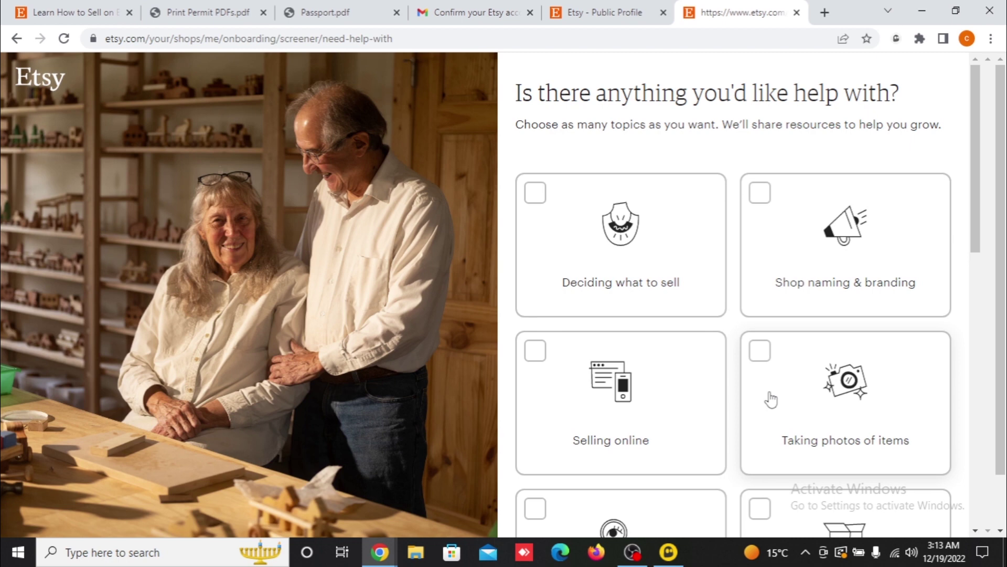
- Pick Selling online and Packing & delivery as help topics
{"action": "scroll", "coordinate": [705, 360], "scroll_direction": "down", "scroll_amount": 3}
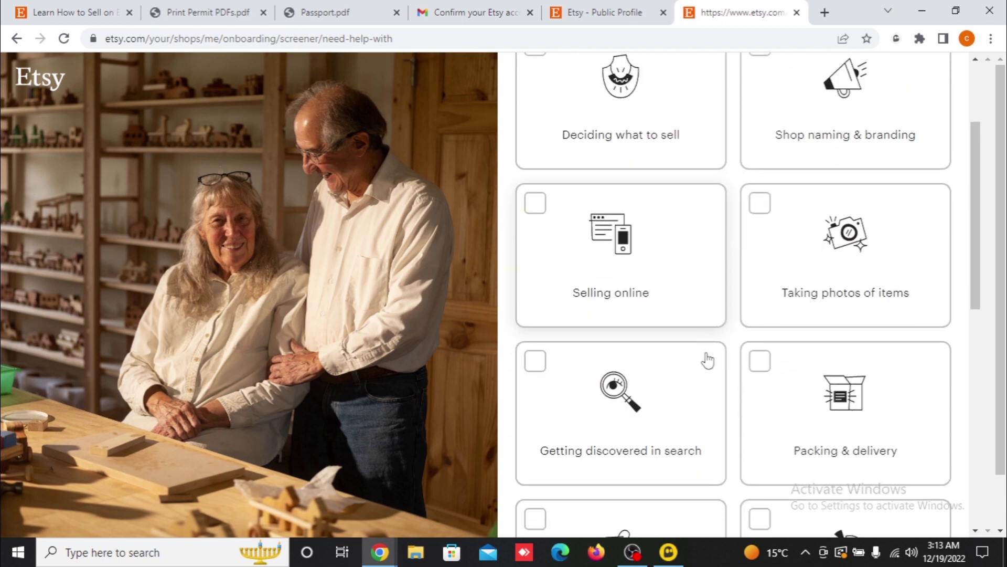
{"action": "scroll", "coordinate": [708, 361], "scroll_direction": "down", "scroll_amount": 5}
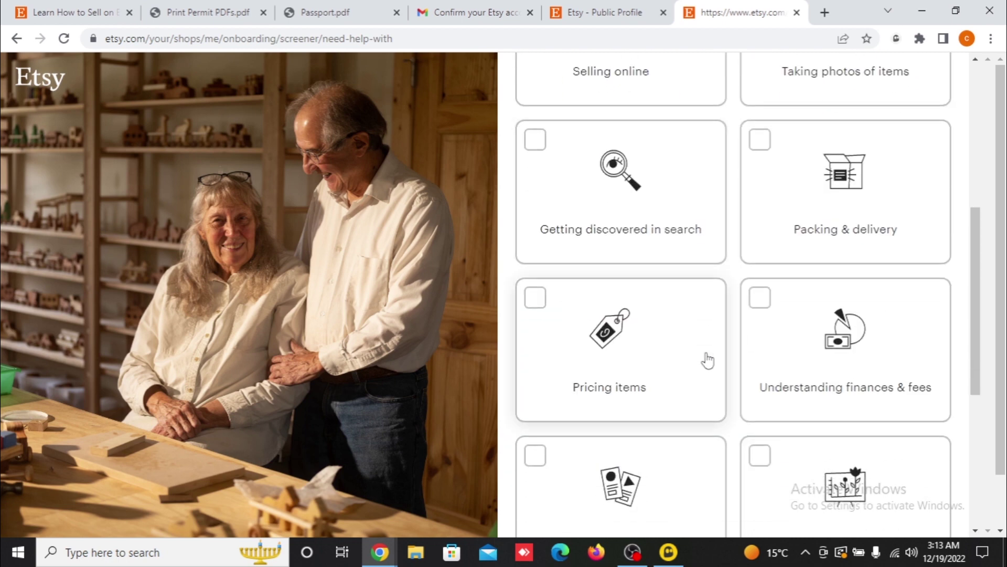
{"action": "scroll", "coordinate": [708, 361], "scroll_direction": "down", "scroll_amount": 5}
{"action": "scroll", "coordinate": [708, 360], "scroll_direction": "up", "scroll_amount": 10}
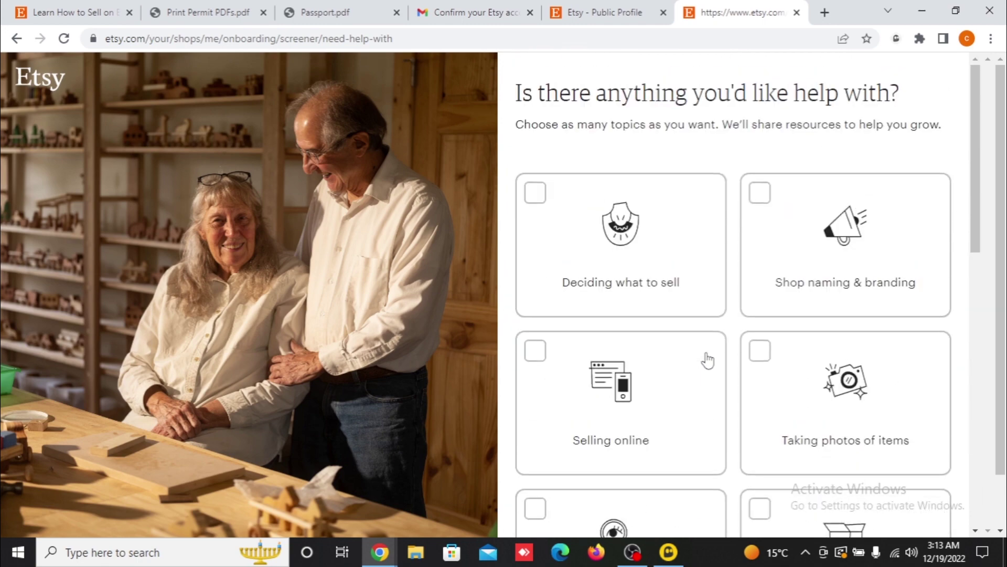
{"action": "left_click", "coordinate": [617, 421]}
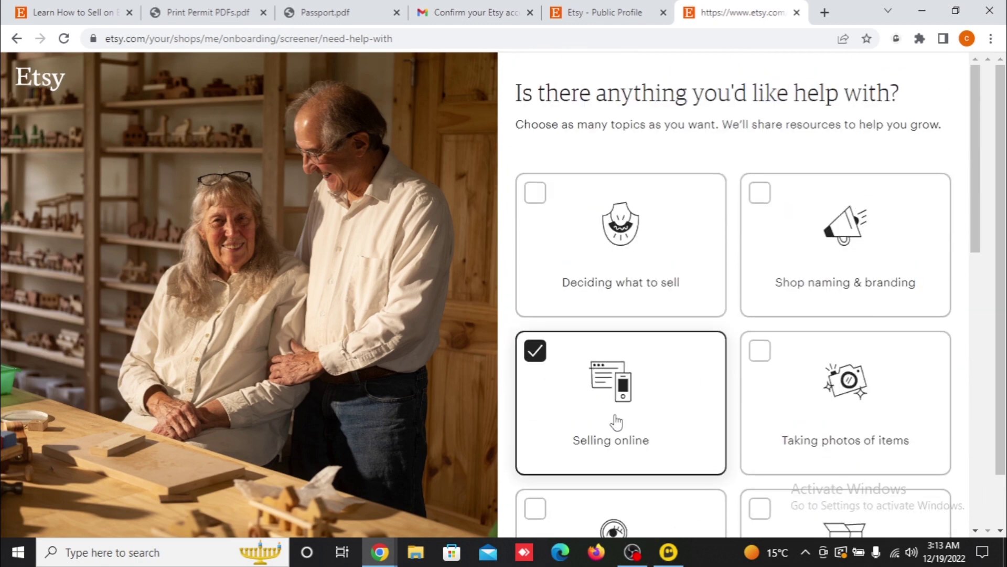
{"action": "scroll", "coordinate": [617, 421], "scroll_direction": "down", "scroll_amount": 5}
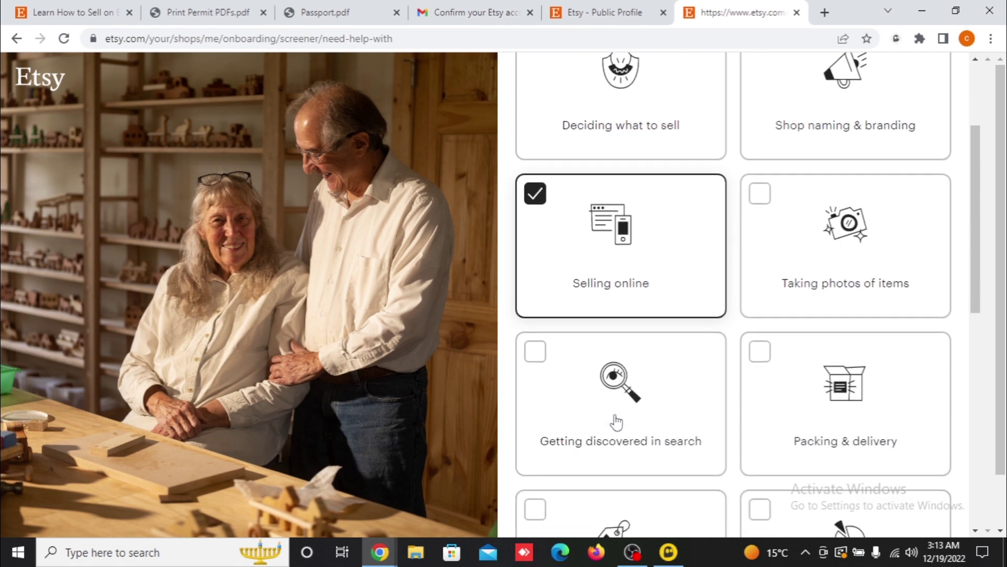
{"action": "left_click", "coordinate": [767, 286]}
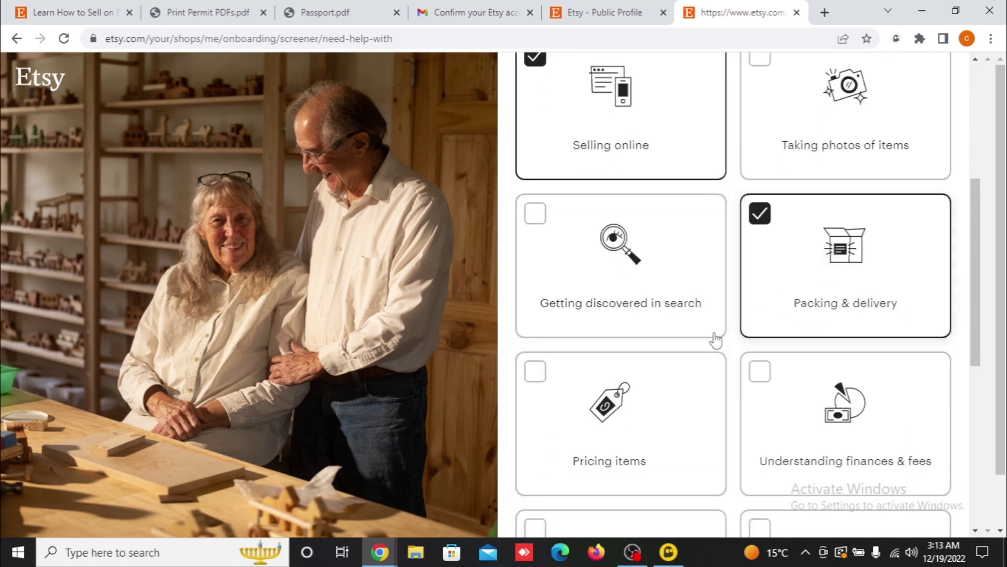
{"action": "scroll", "coordinate": [643, 396], "scroll_direction": "down", "scroll_amount": 4}
- Add Pricing items, Selling internationally and Moving existing listings to Etsy, then submit
{"action": "left_click", "coordinate": [646, 187]}
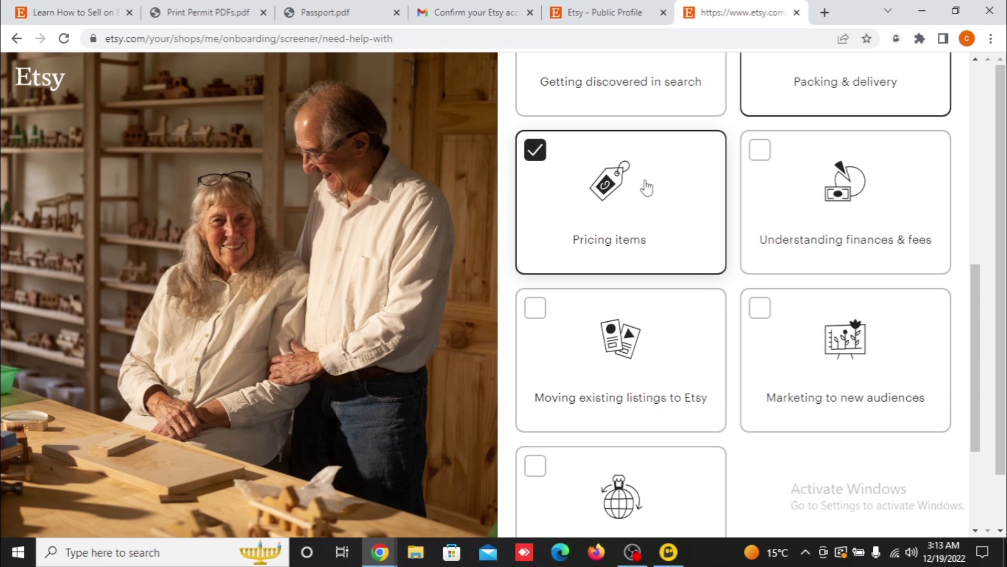
{"action": "scroll", "coordinate": [606, 308], "scroll_direction": "down", "scroll_amount": 3}
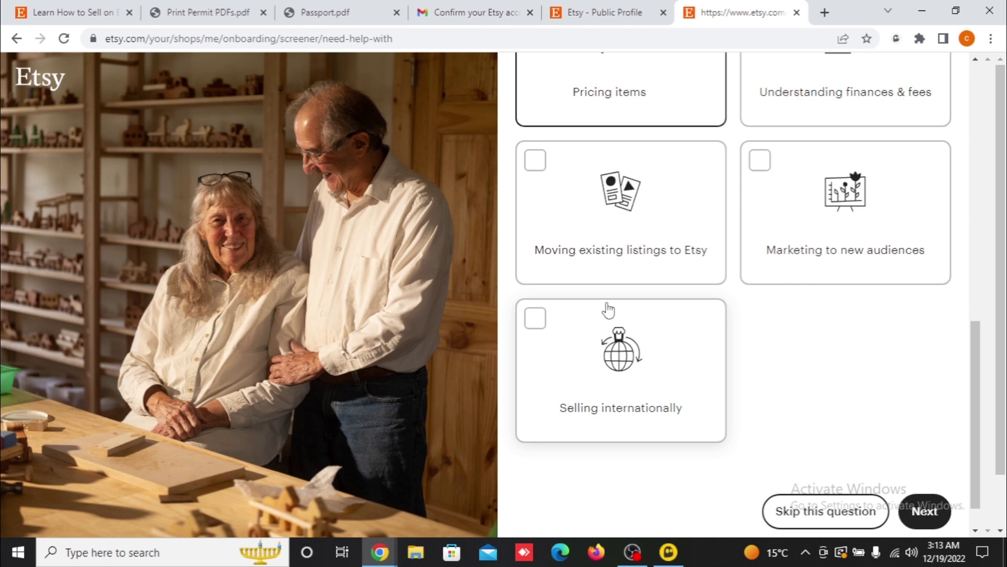
{"action": "left_click", "coordinate": [578, 351]}
{"action": "left_click", "coordinate": [596, 263]}
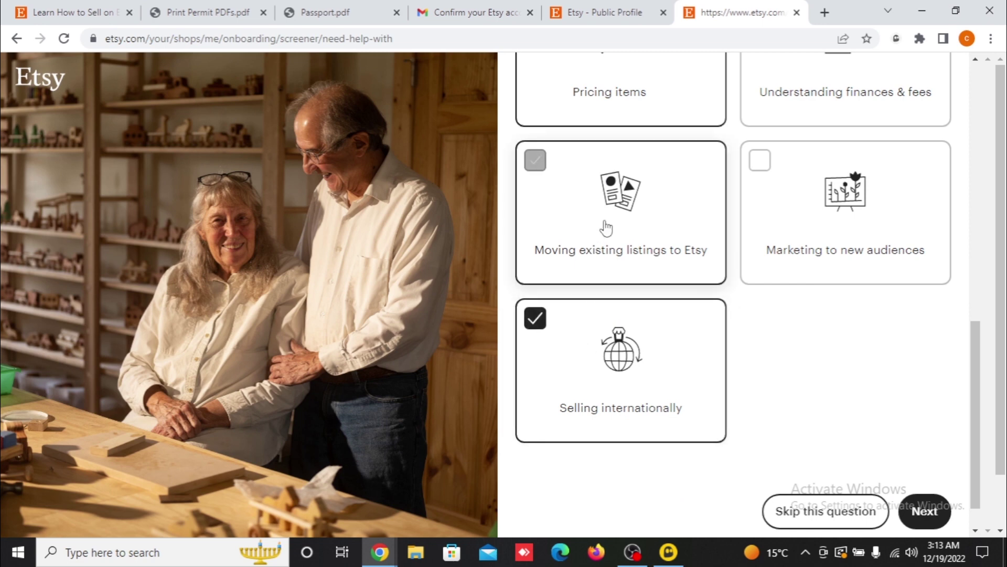
{"action": "scroll", "coordinate": [808, 374], "scroll_direction": "down", "scroll_amount": 1}
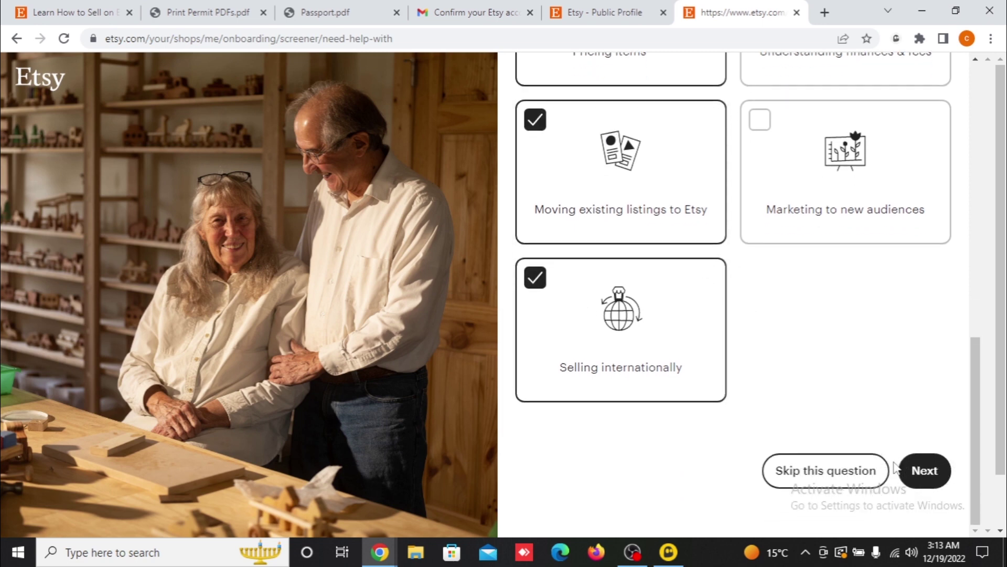
{"action": "left_click", "coordinate": [922, 472]}
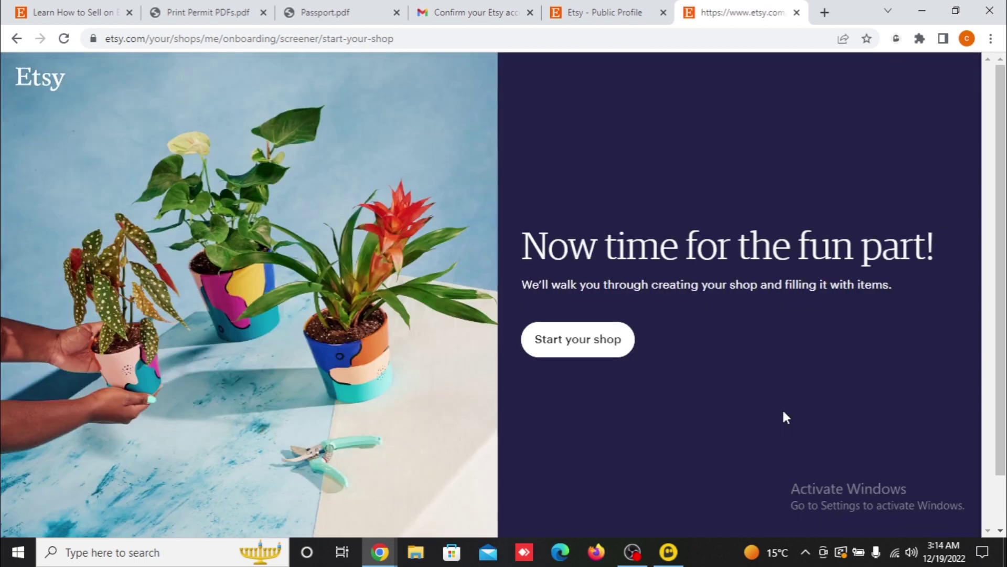
- Start shop setup and close the public profile and Learn How to Sell on Etsy tabs
{"action": "left_click", "coordinate": [557, 347]}
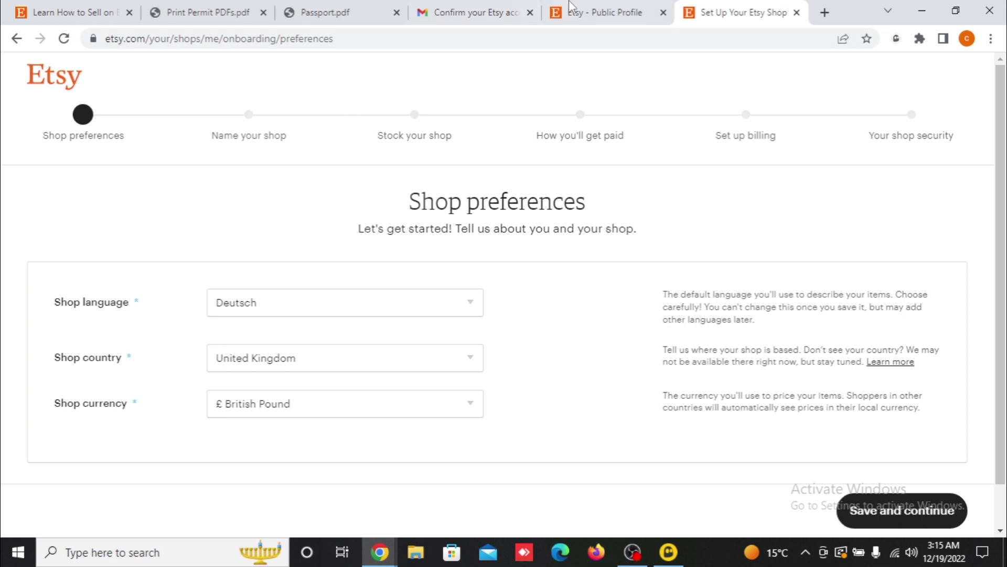
{"action": "left_click", "coordinate": [583, 12]}
{"action": "left_click", "coordinate": [663, 13]}
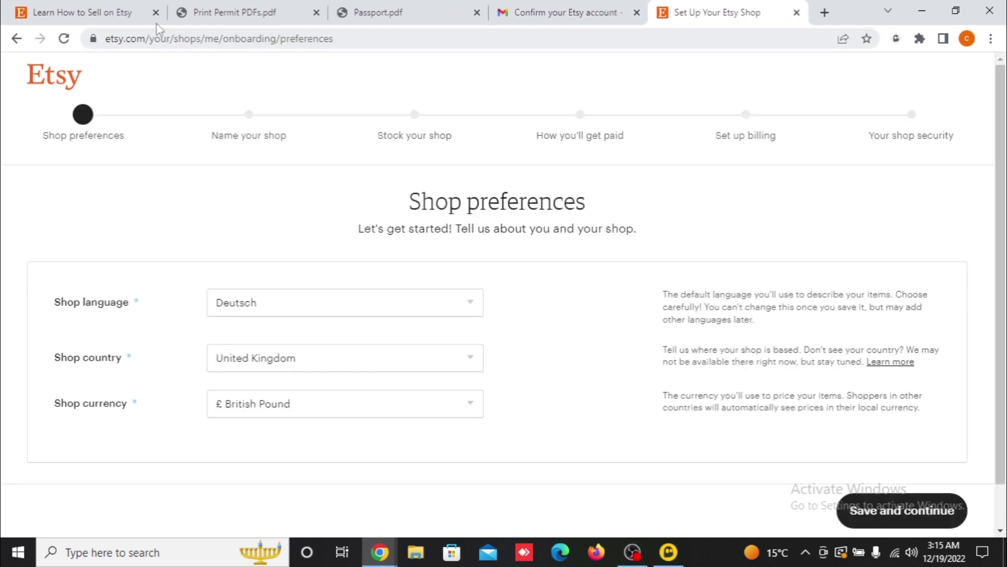
{"action": "left_click", "coordinate": [155, 13]}
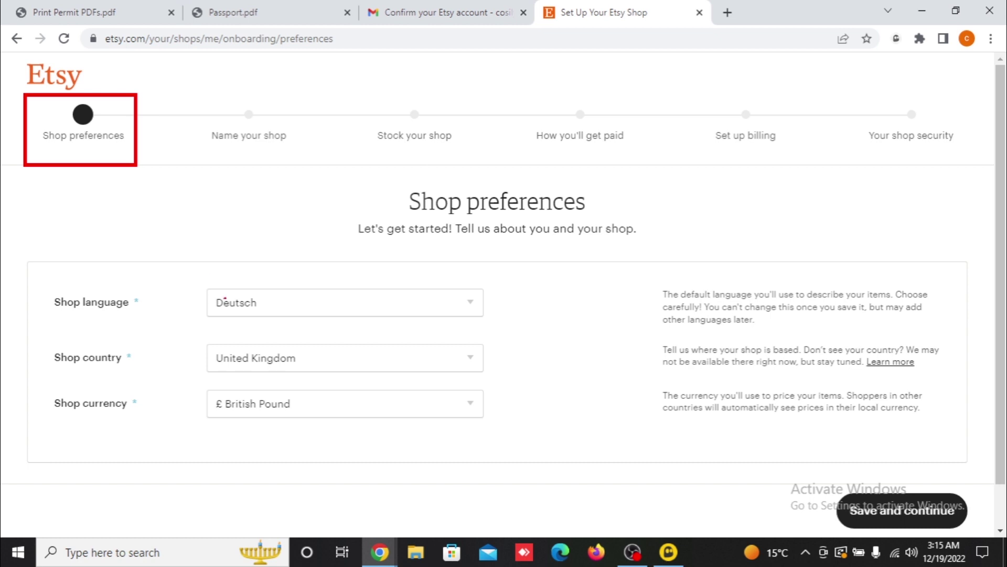
- Save shop preferences as English, United Kingdom and British Pound
{"action": "left_click", "coordinate": [347, 310]}
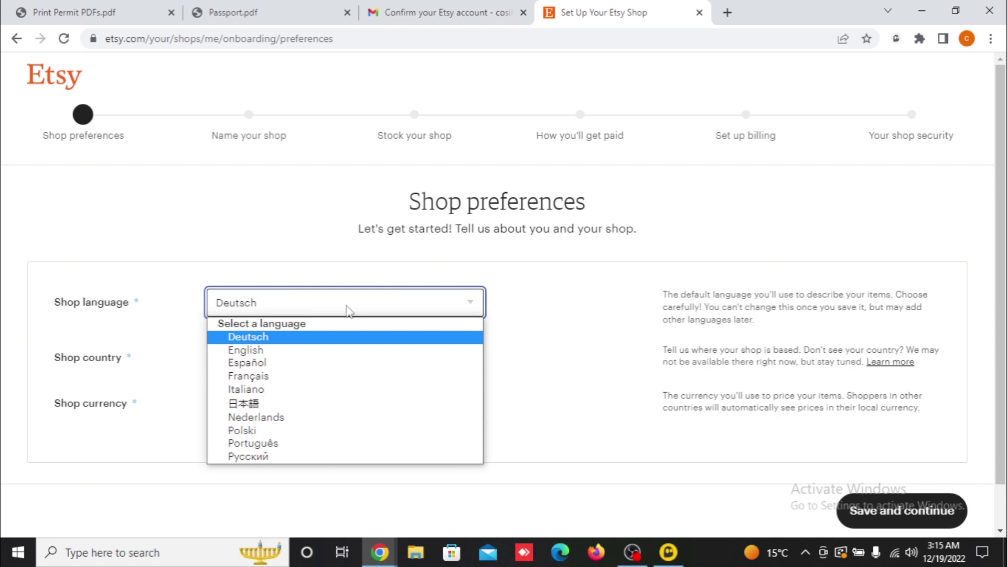
{"action": "key", "text": "Down"}
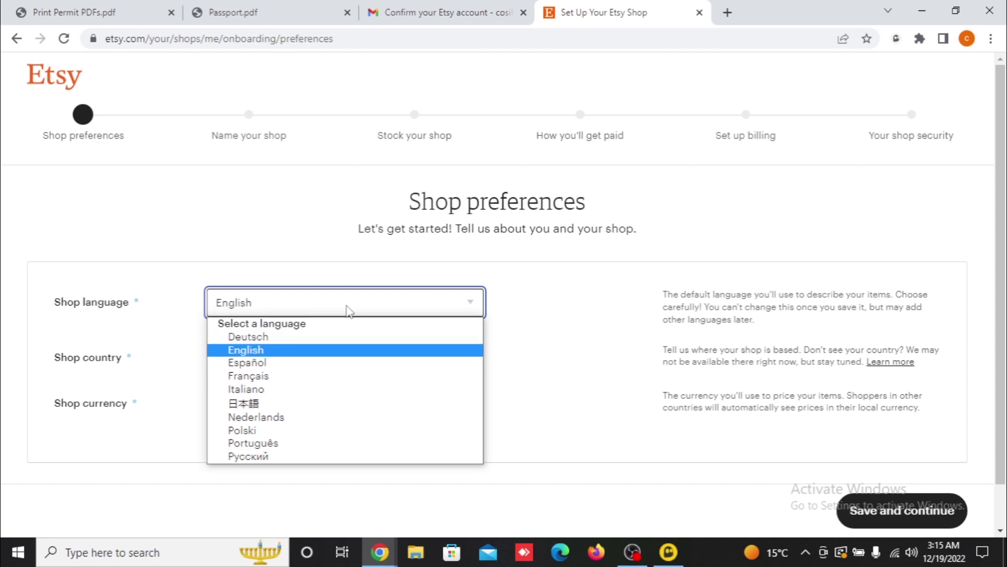
{"action": "key", "text": "Return"}
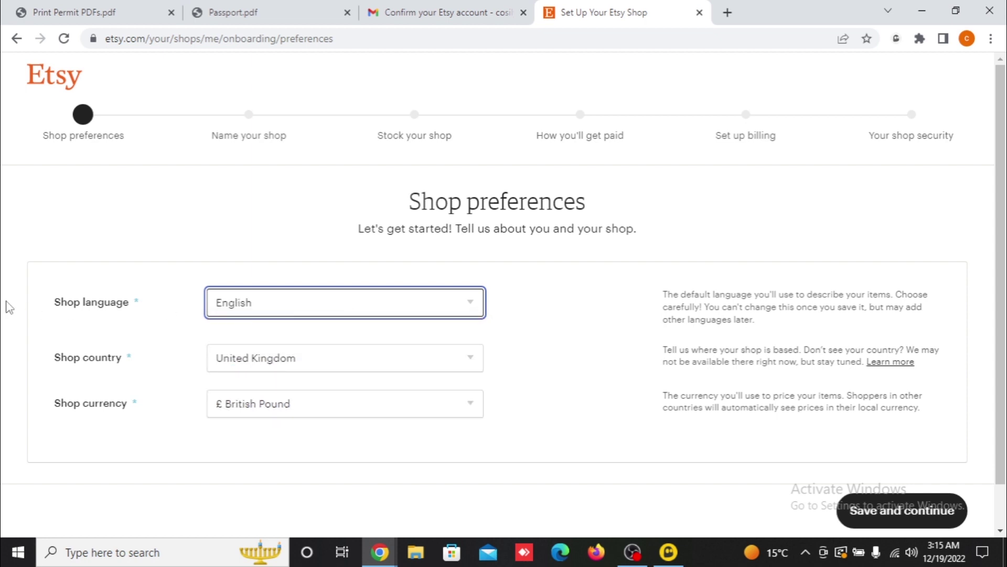
{"action": "scroll", "coordinate": [8, 306], "scroll_direction": "down", "scroll_amount": 2}
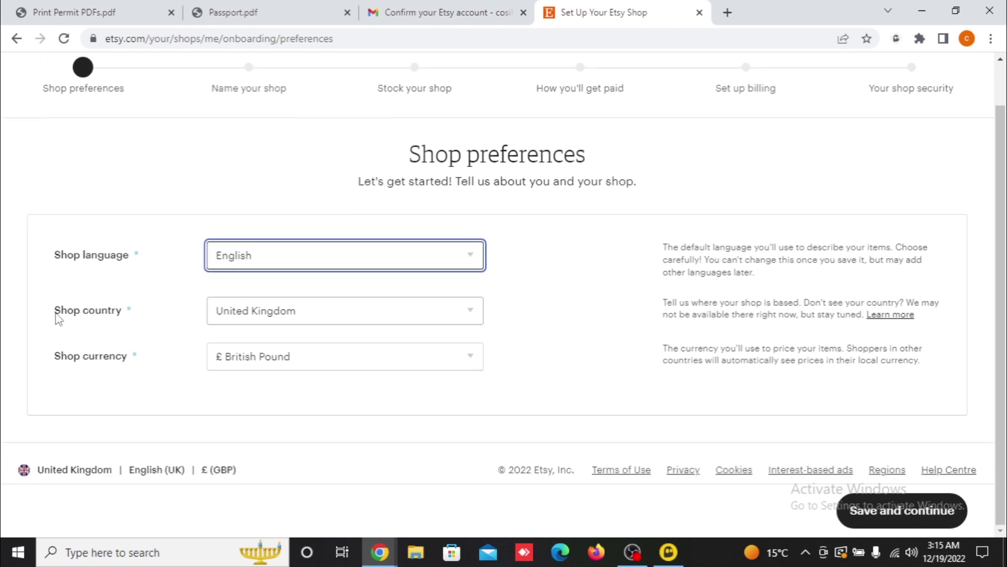
{"action": "mouse_move", "coordinate": [38, 287]}
{"action": "left_mouse_down"}
{"action": "mouse_move", "coordinate": [283, 329]}
{"action": "mouse_move", "coordinate": [532, 334]}
{"action": "left_mouse_up"}
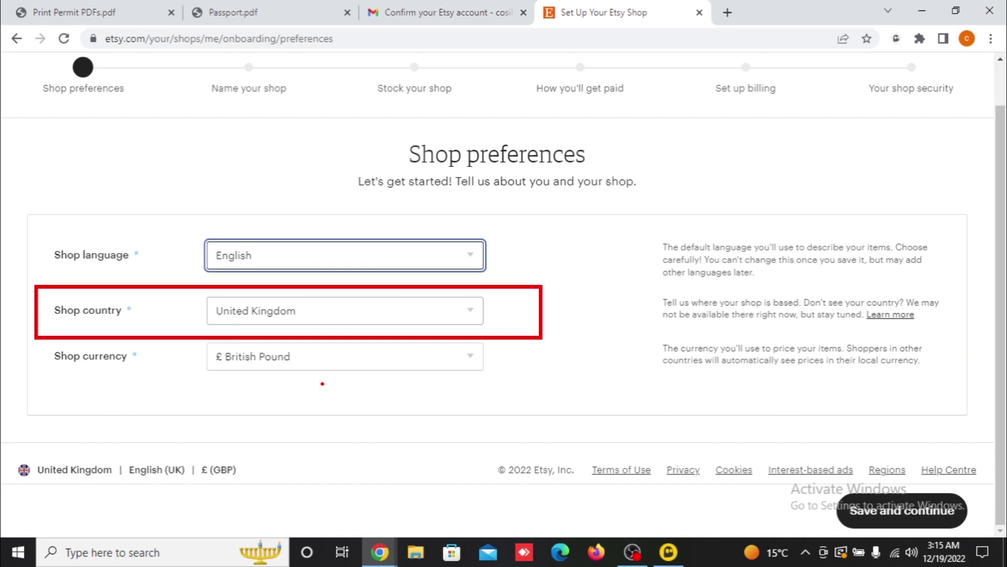
{"action": "key", "text": "Escape"}
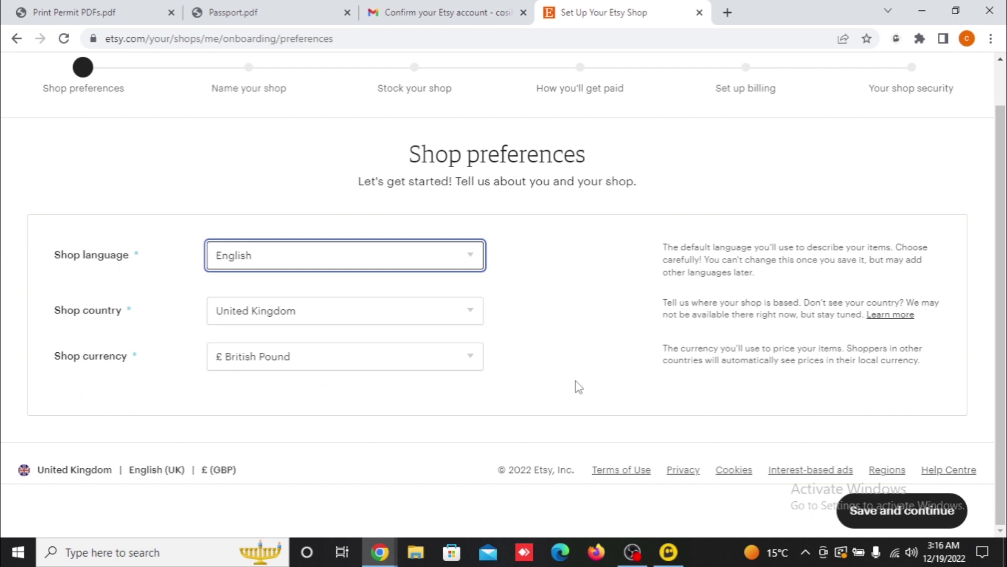
{"action": "left_click", "coordinate": [873, 516]}
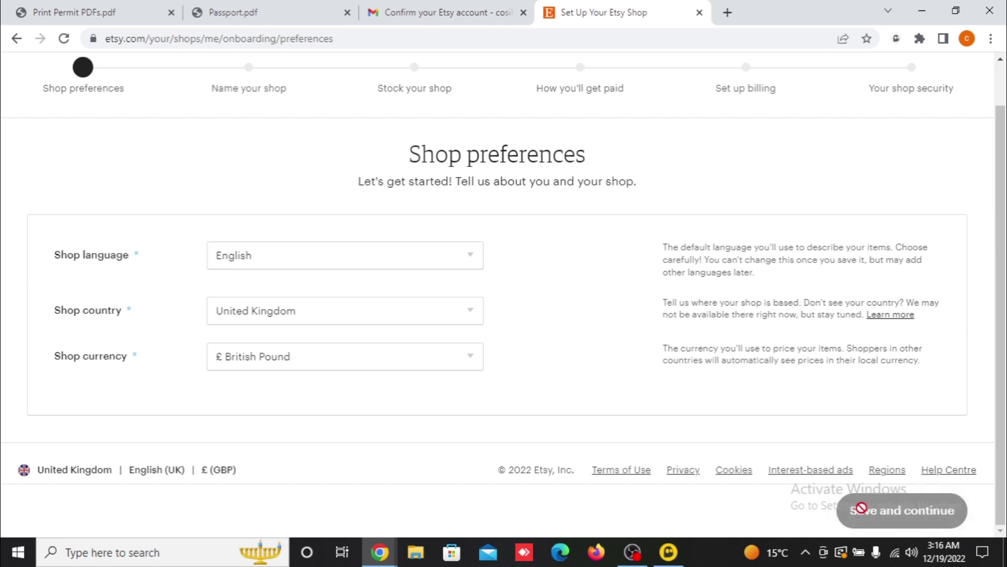
- Highlight the shop name field on the Name your shop step, which holds a draft name
{"action": "key", "text": "ctrl+2"}
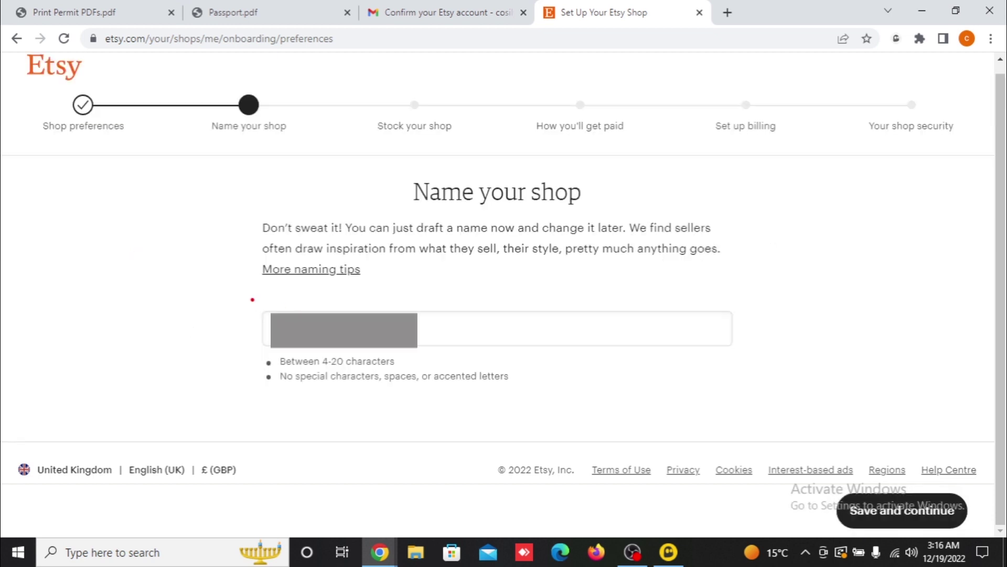
{"action": "mouse_move", "coordinate": [252, 299]}
{"action": "left_mouse_down"}
{"action": "mouse_move", "coordinate": [449, 354]}
{"action": "mouse_move", "coordinate": [619, 358]}
{"action": "left_mouse_up"}
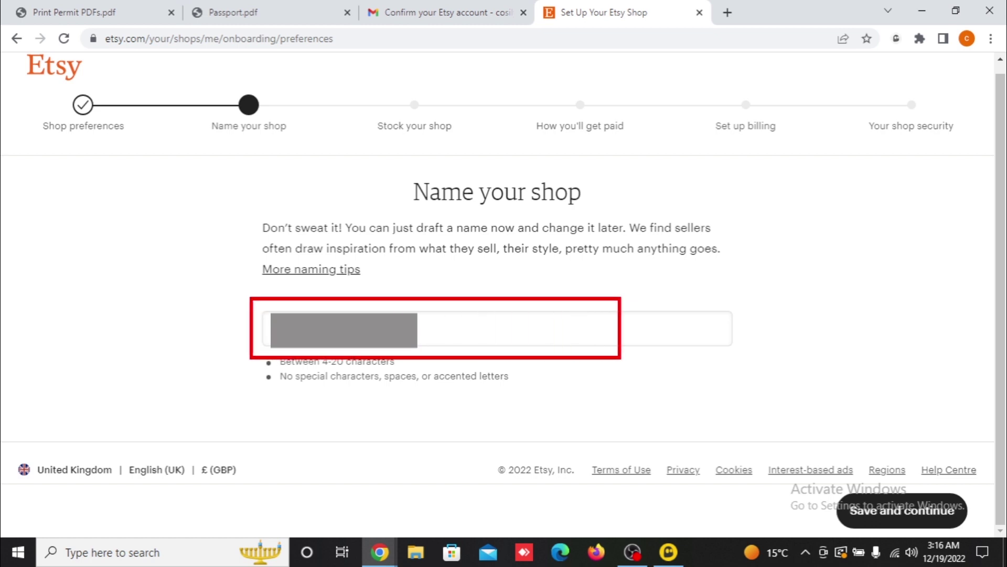
{"action": "key", "text": "Escape"}
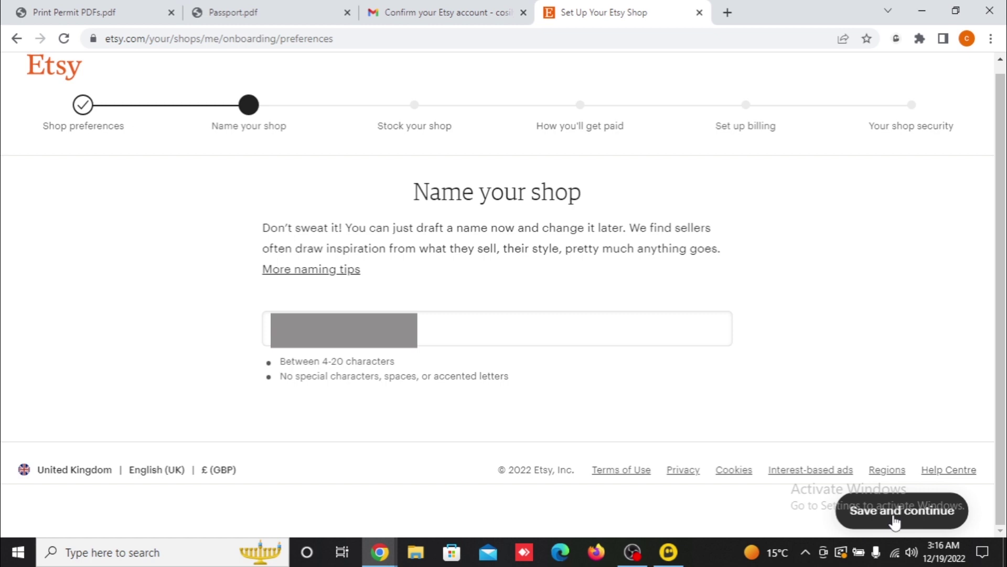
- Save the shop name and look over the Create a listing form
{"action": "left_click", "coordinate": [895, 521]}
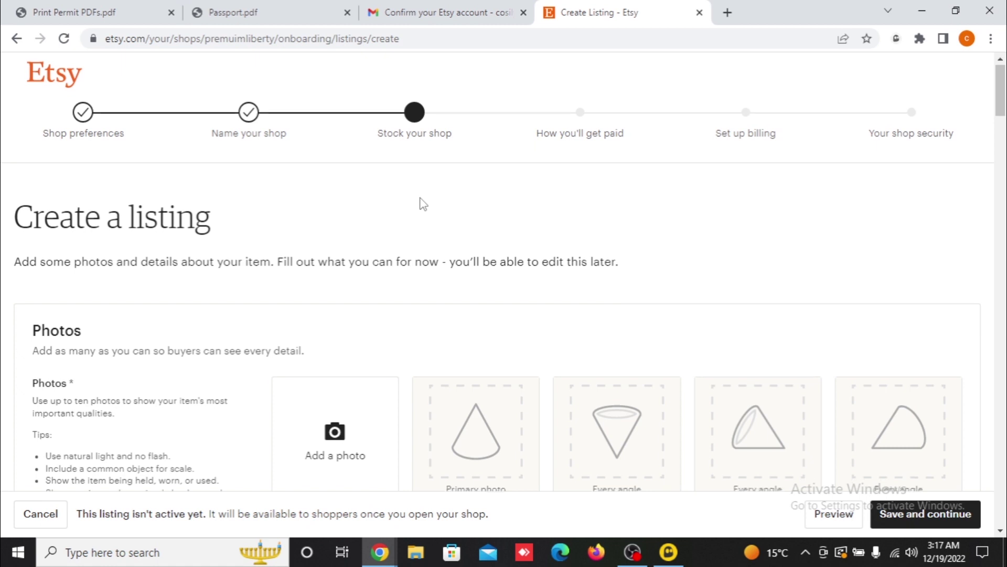
{"action": "scroll", "coordinate": [423, 204], "scroll_direction": "down", "scroll_amount": 2}
{"action": "scroll", "coordinate": [424, 204], "scroll_direction": "down", "scroll_amount": 1}
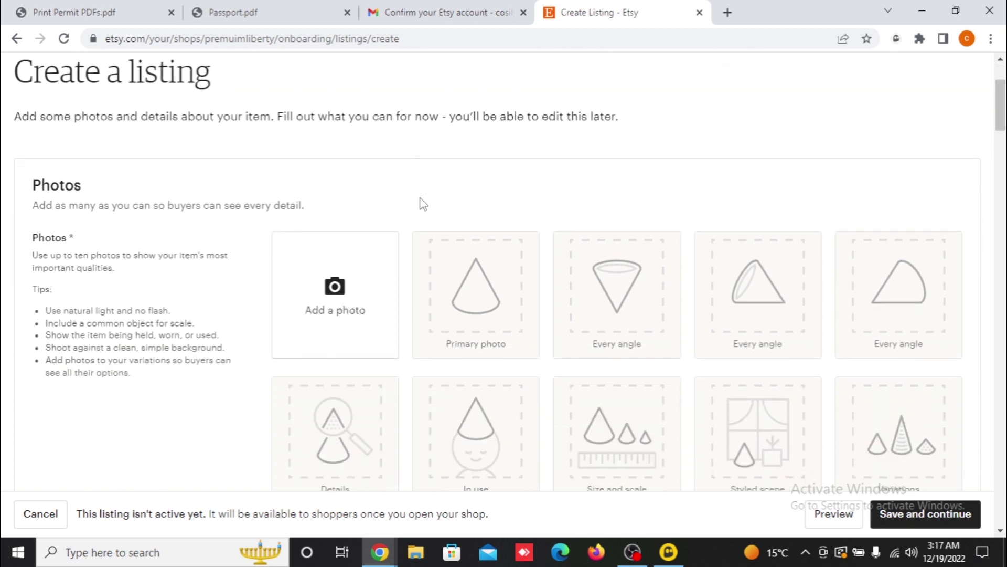
{"action": "scroll", "coordinate": [423, 204], "scroll_direction": "down", "scroll_amount": 10}
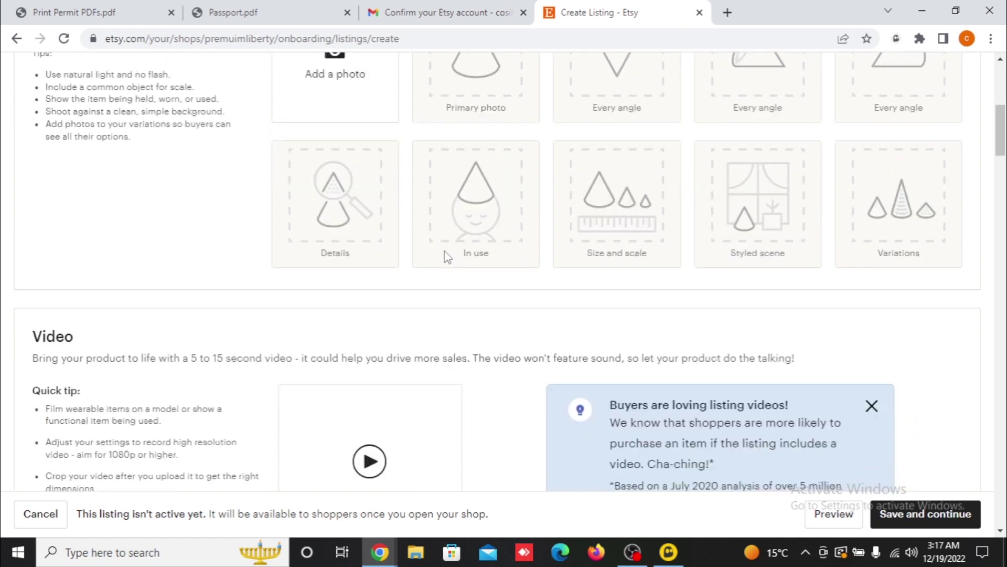
{"action": "scroll", "coordinate": [446, 252], "scroll_direction": "down", "scroll_amount": 5}
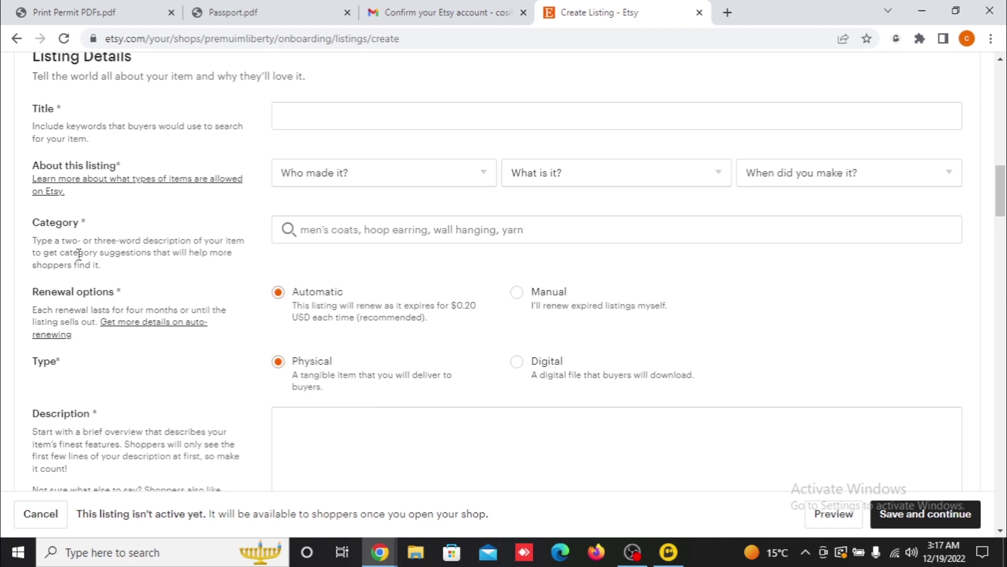
{"action": "scroll", "coordinate": [152, 375], "scroll_direction": "down", "scroll_amount": 3}
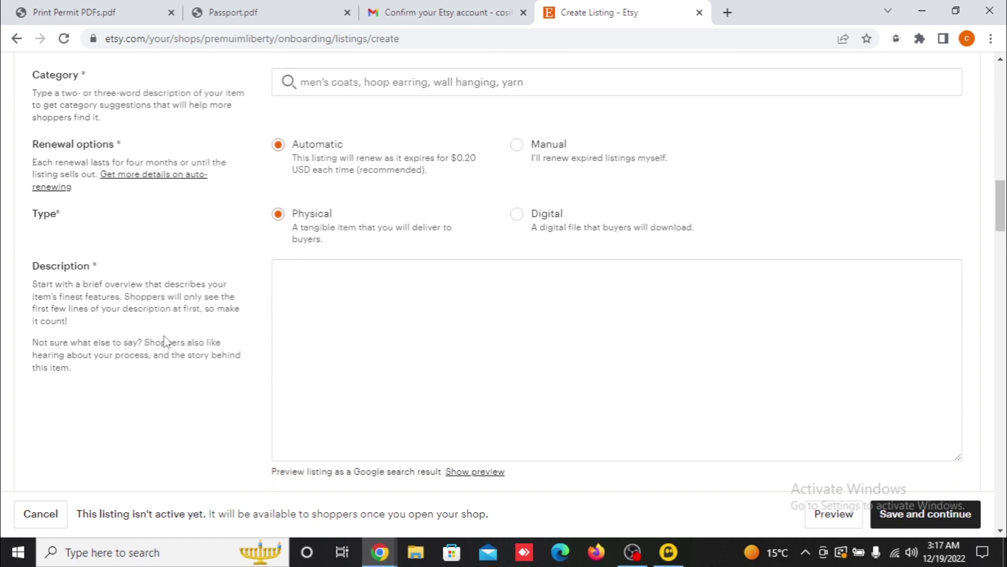
{"action": "scroll", "coordinate": [164, 341], "scroll_direction": "up", "scroll_amount": 5}
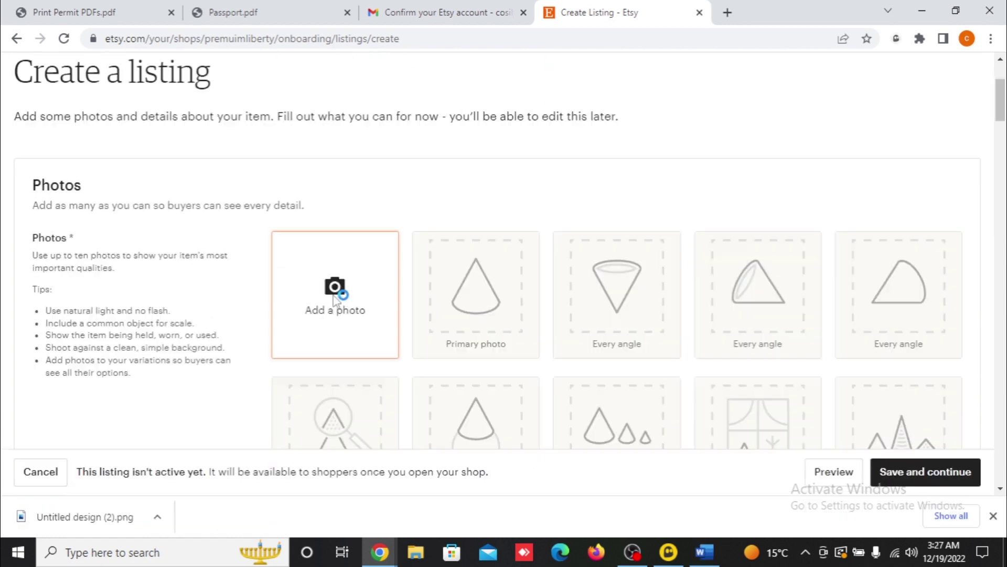
- Upload the bed sheet image as the listing's primary photo
{"action": "left_click", "coordinate": [334, 297]}
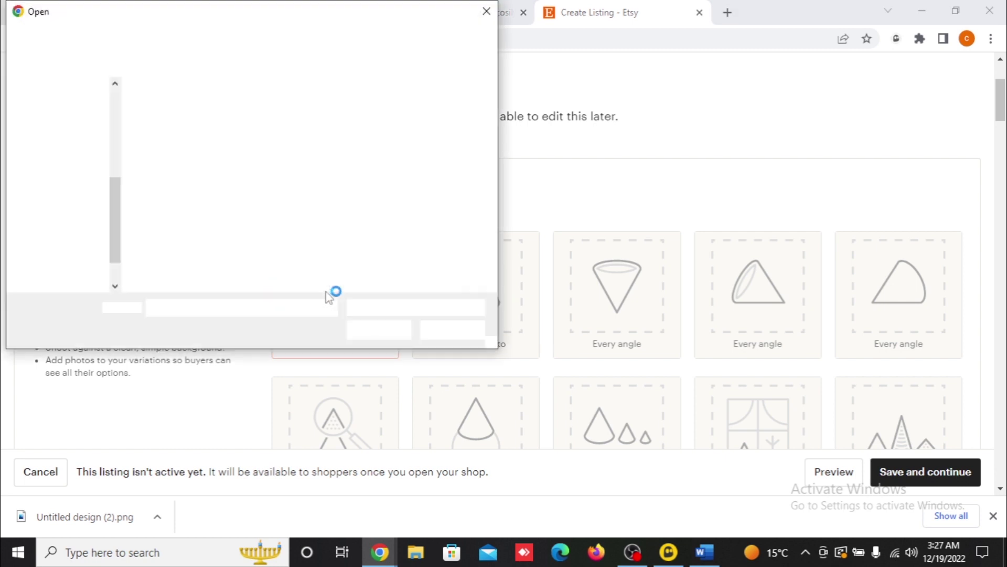
{"action": "left_click", "coordinate": [266, 134]}
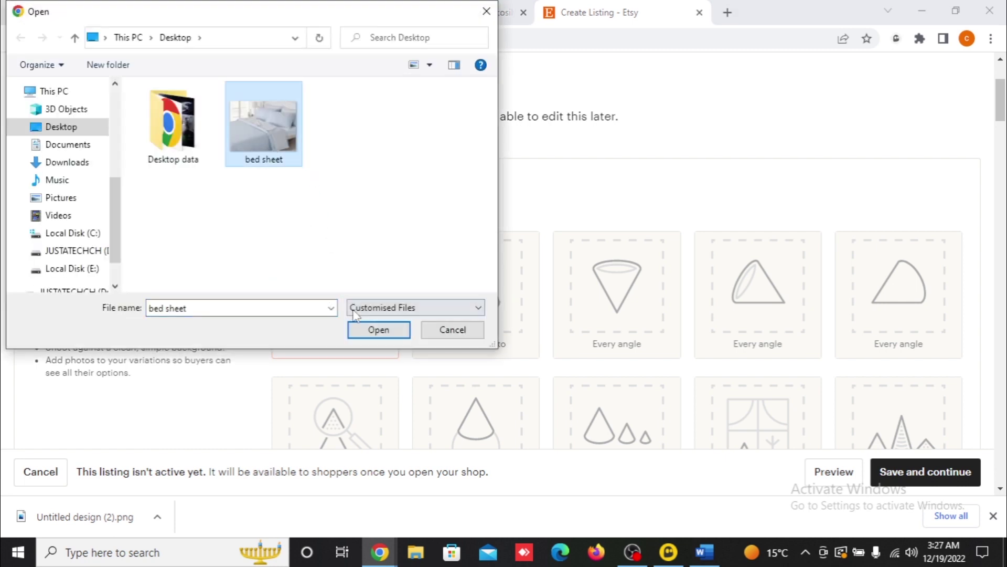
{"action": "left_click", "coordinate": [369, 331]}
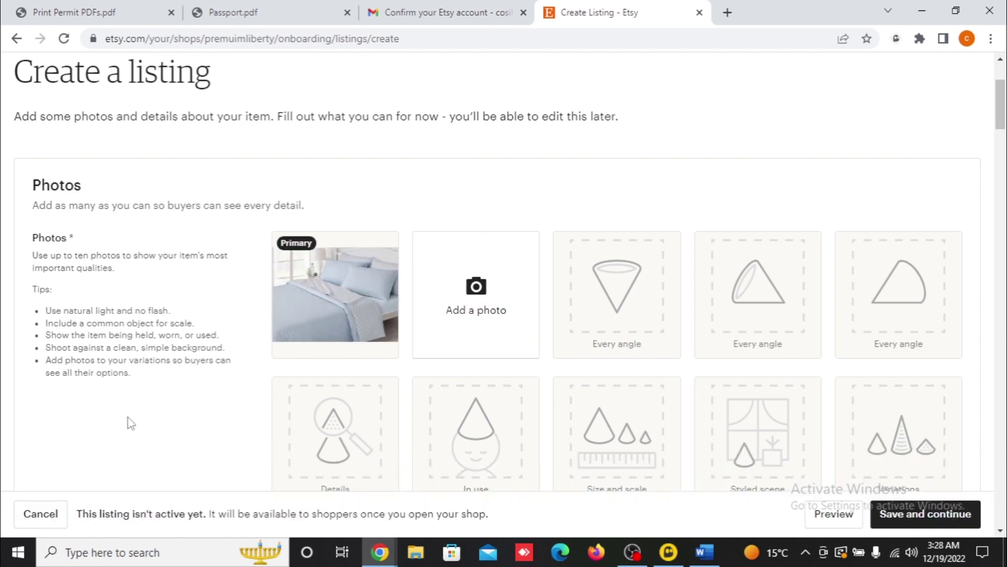
{"action": "mouse_move", "coordinate": [277, 355]}
{"action": "scroll", "coordinate": [196, 346], "scroll_direction": "down", "scroll_amount": 8}
{"action": "scroll", "coordinate": [201, 337], "scroll_direction": "down", "scroll_amount": 4}
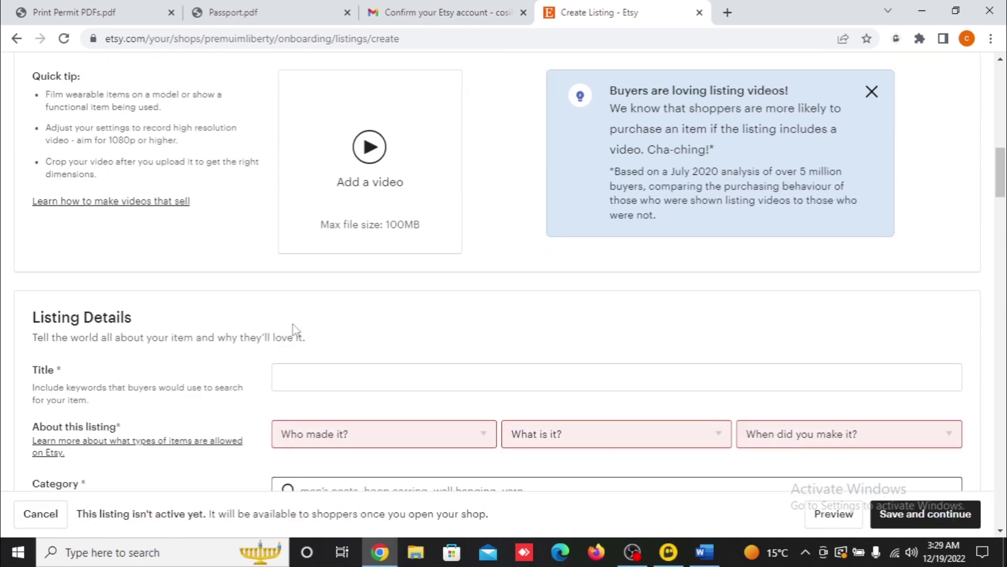
- Get the product title from the Word document for the listing's Title field
{"action": "left_click_drag", "start_coordinate": [23, 344], "coordinate": [218, 428]}
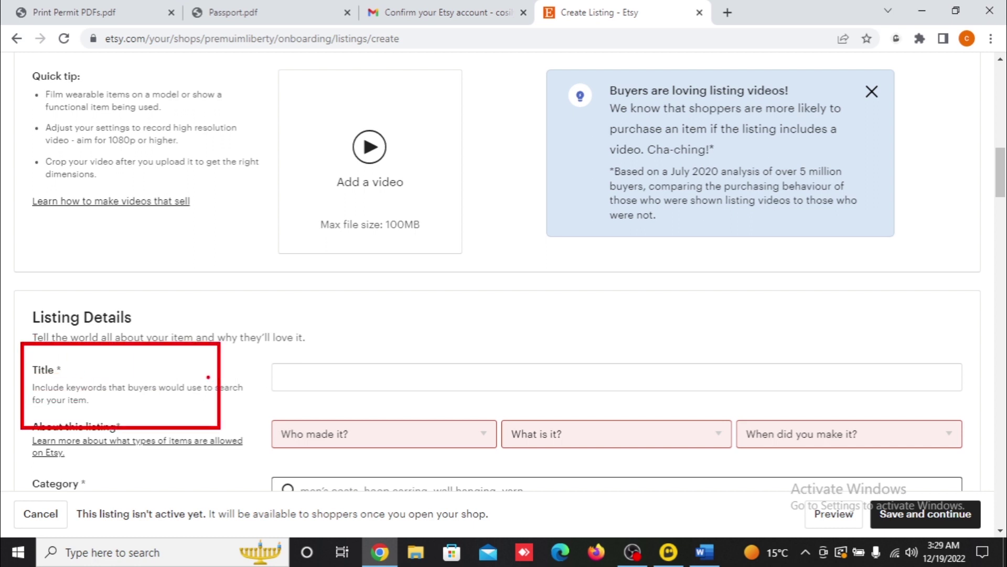
{"action": "left_click", "coordinate": [704, 551]}
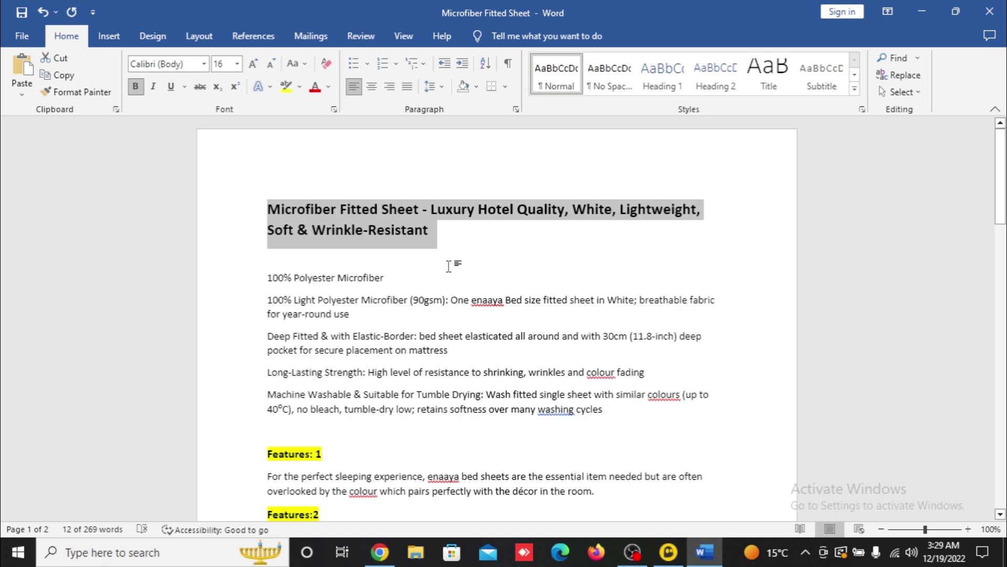
{"action": "key", "text": "alt+Tab"}
{"action": "scroll", "coordinate": [341, 366], "scroll_direction": "down", "scroll_amount": 3}
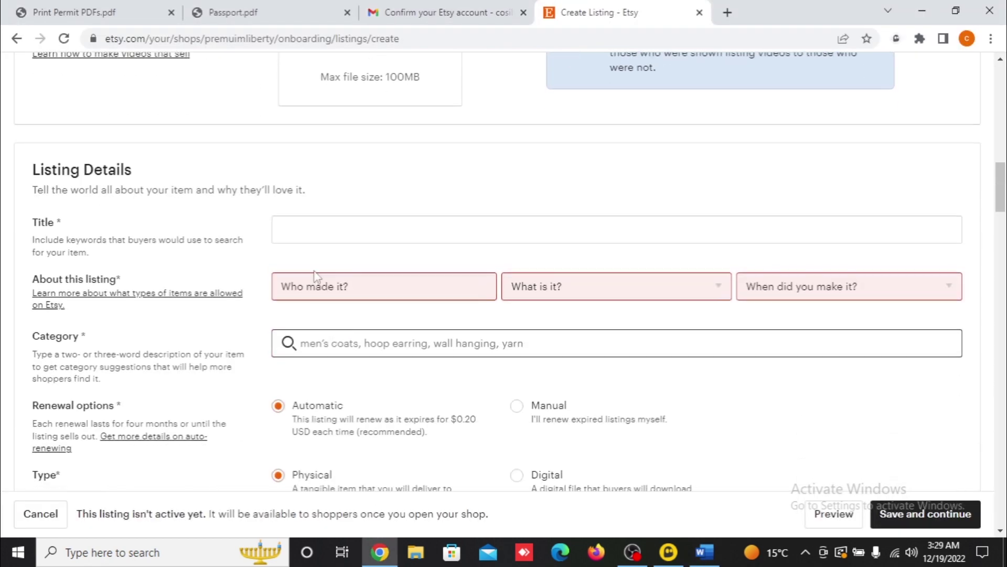
- Paste 'Microfiber Fitted Sheet - Luxury Hotel Quality, White, Lightweight, Soft & Wrinkle-Resistant' as the title
{"action": "left_click", "coordinate": [305, 229]}
{"action": "type", "text": "Microfiber Fitted Sheet - Luxury Hotel Quality, White, Lightweight, Soft & Wrinkle-Resistant"}
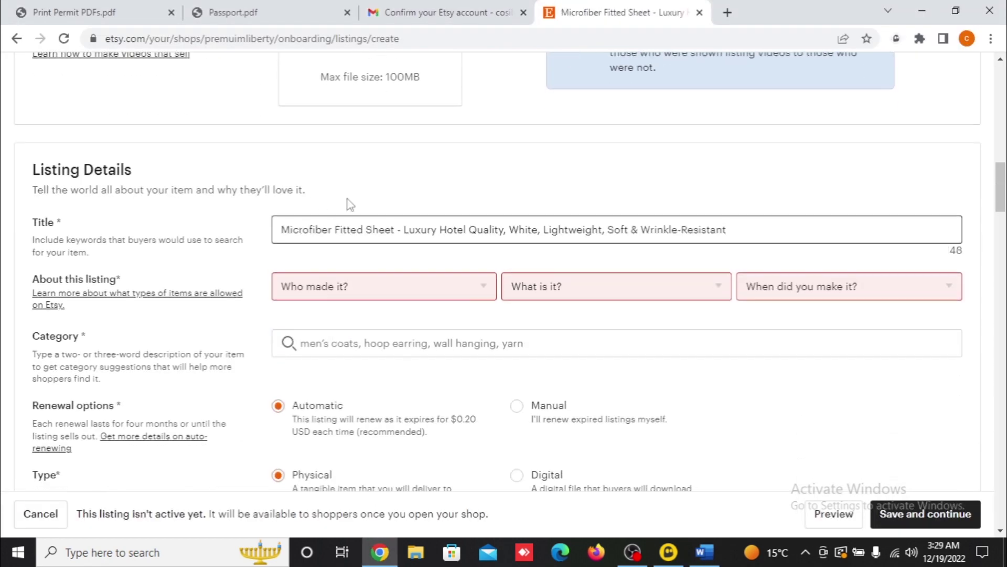
{"action": "left_click", "coordinate": [356, 199]}
{"action": "scroll", "coordinate": [356, 199], "scroll_direction": "down", "scroll_amount": 1}
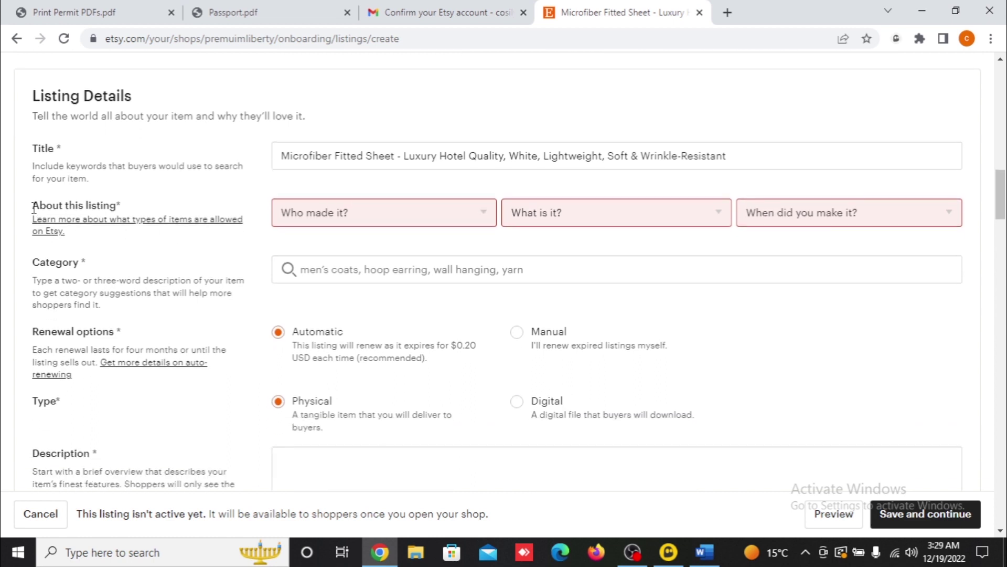
{"action": "left_click", "coordinate": [394, 218]}
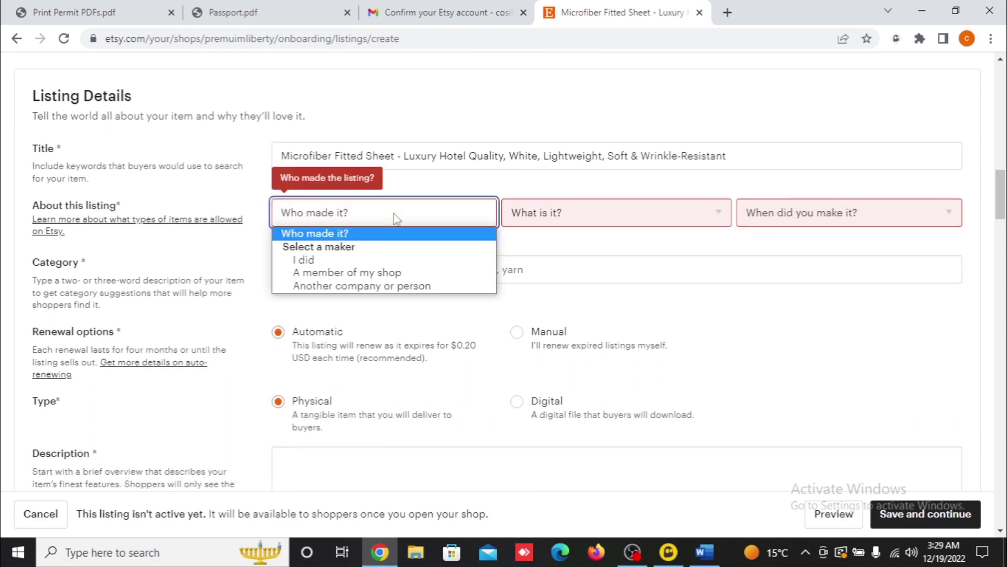
- Set Who made it to I did, What is it to A finished product, and When to 2020 - 2022
{"action": "left_click", "coordinate": [306, 266]}
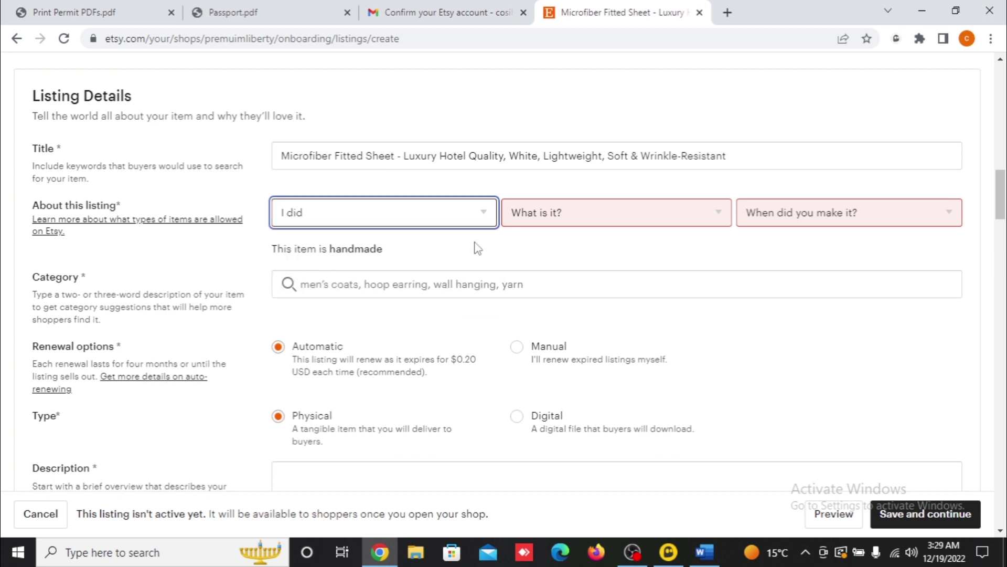
{"action": "left_click", "coordinate": [594, 216]}
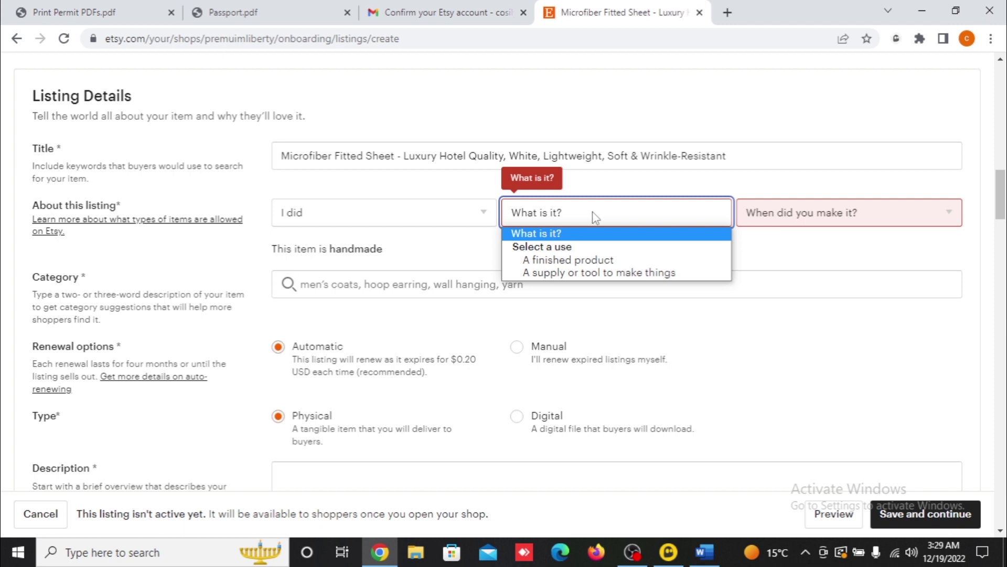
{"action": "left_click", "coordinate": [566, 263]}
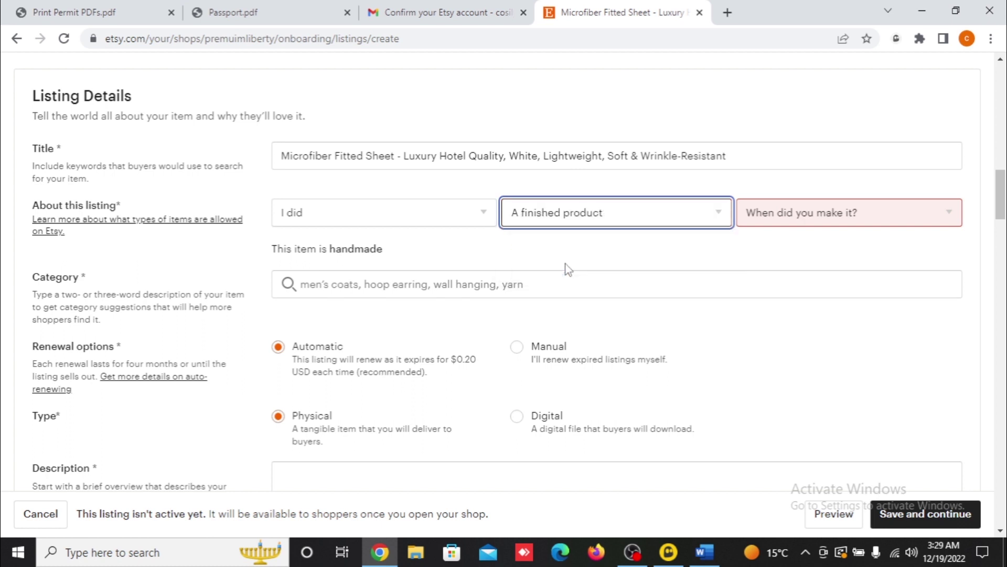
{"action": "left_click", "coordinate": [856, 216]}
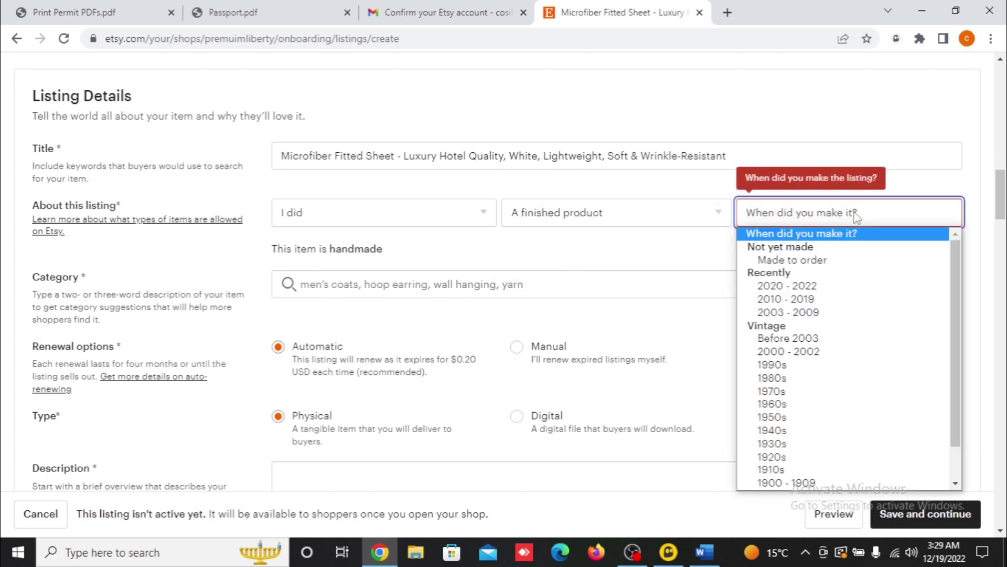
{"action": "left_click", "coordinate": [800, 291]}
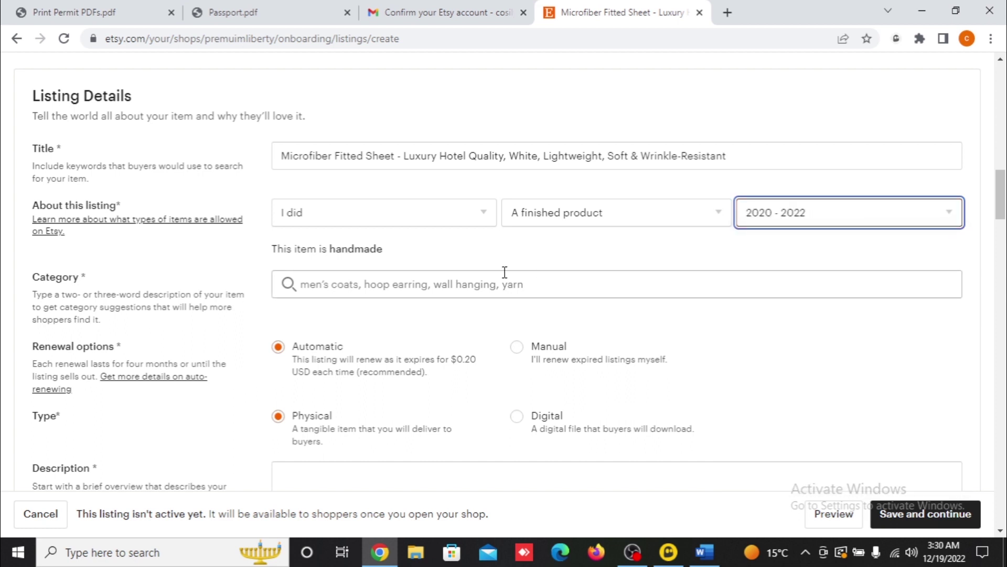
{"action": "scroll", "coordinate": [505, 241], "scroll_direction": "down", "scroll_amount": 1}
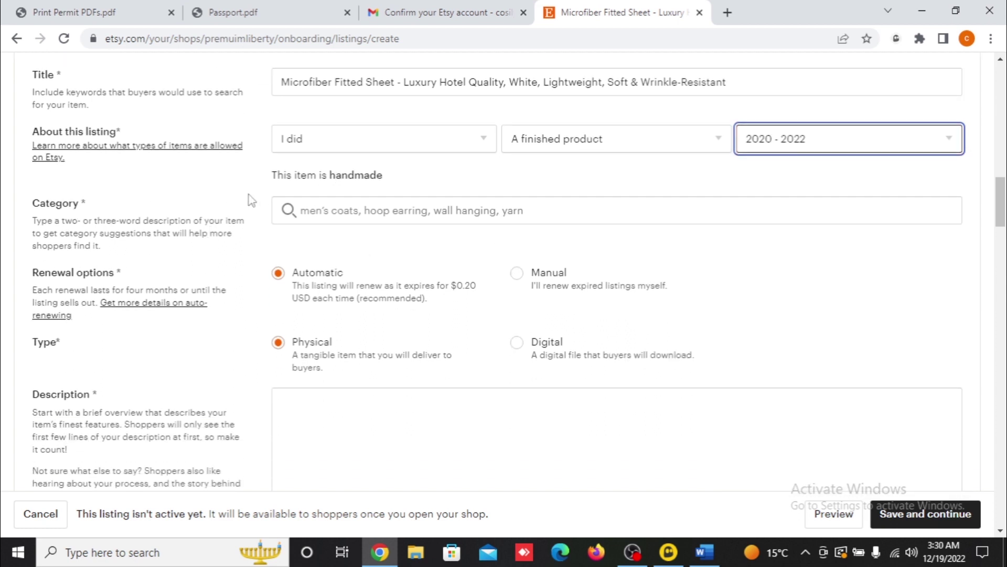
- Set and save the category Home & Living > Bedding > Sheets & Pillowcases > Fitted Sheets
{"action": "left_click", "coordinate": [347, 211]}
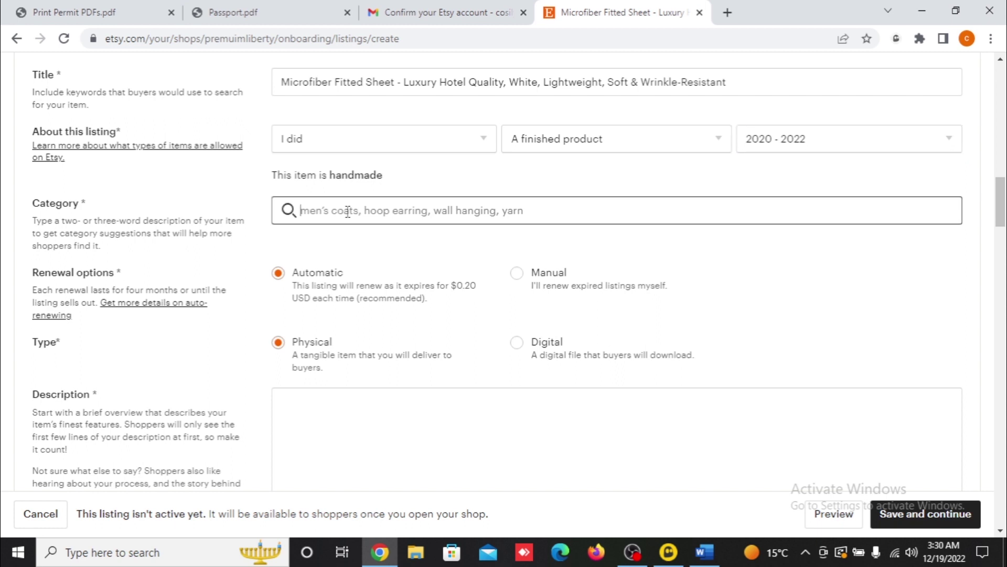
{"action": "type", "text": "fitted sheet"}
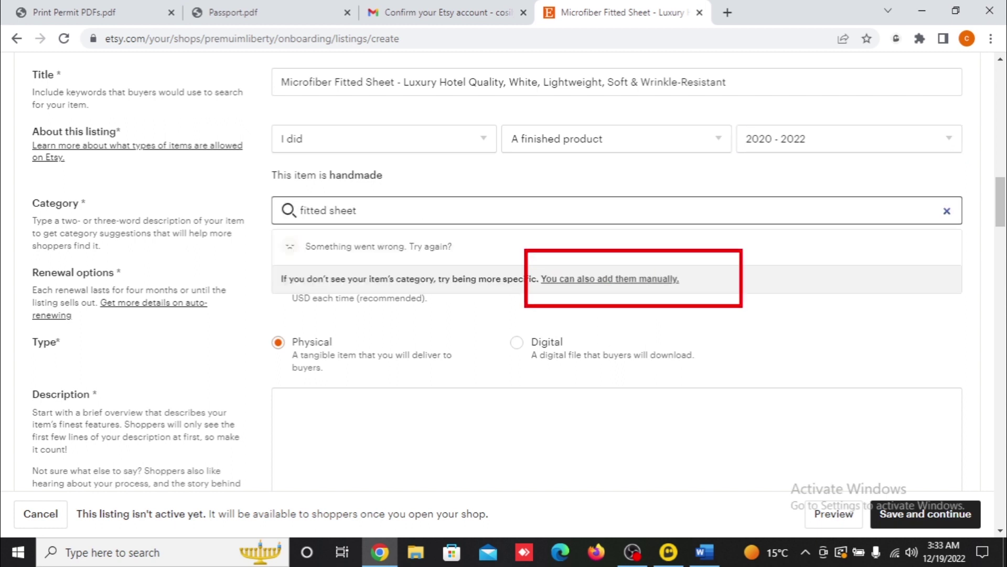
{"action": "left_click", "coordinate": [644, 281]}
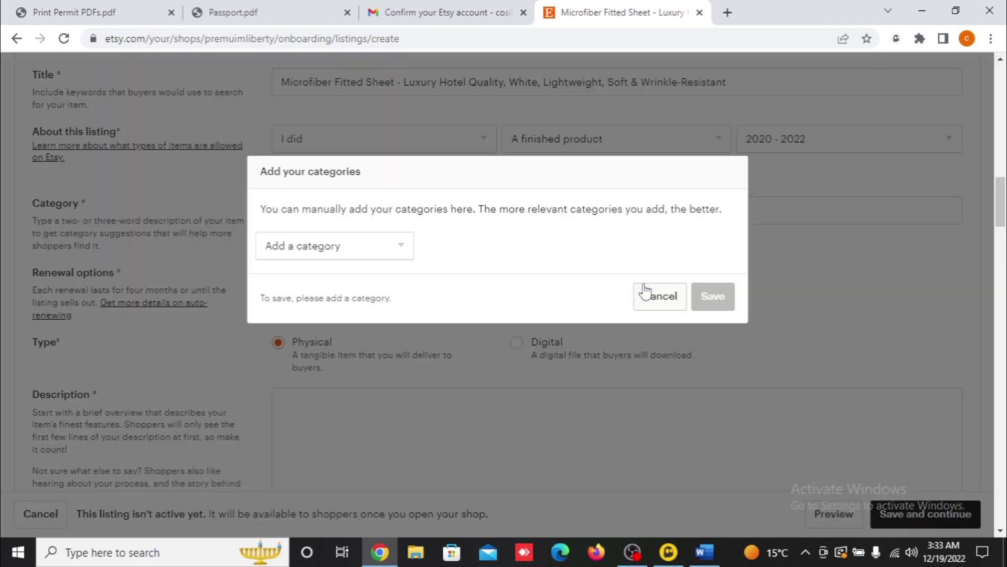
{"action": "left_click", "coordinate": [394, 247]}
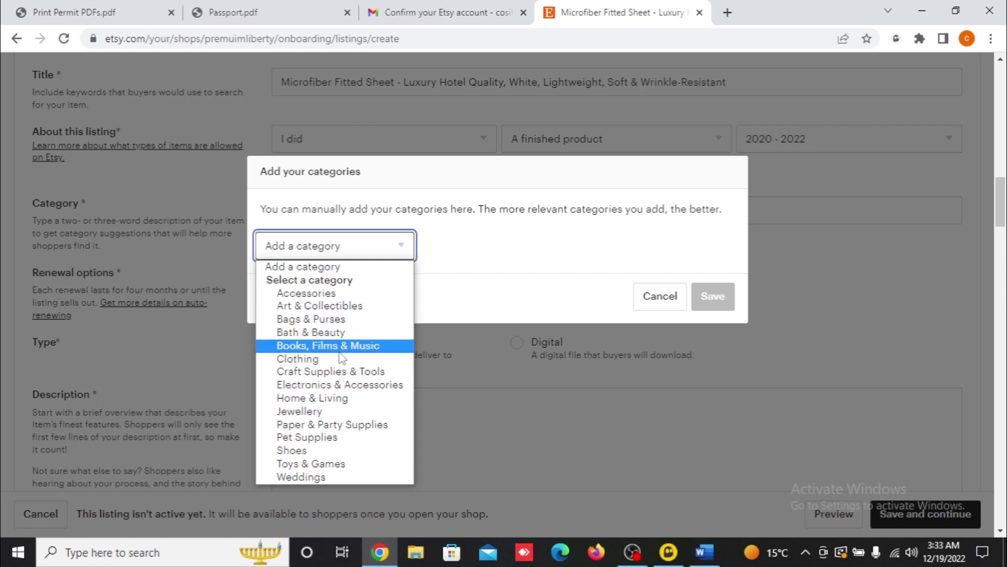
{"action": "left_click", "coordinate": [323, 400]}
{"action": "left_click", "coordinate": [572, 251]}
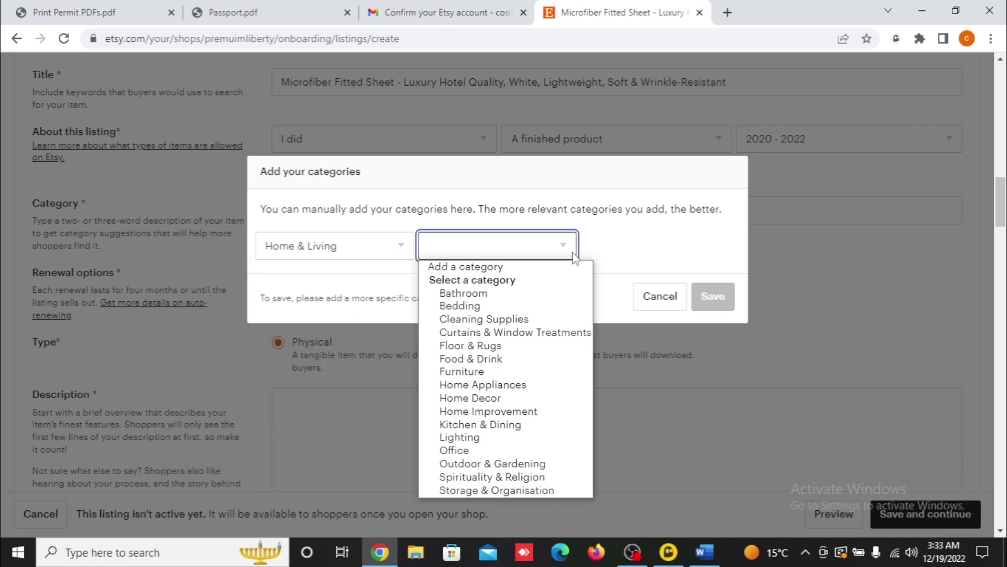
{"action": "left_click", "coordinate": [472, 307]}
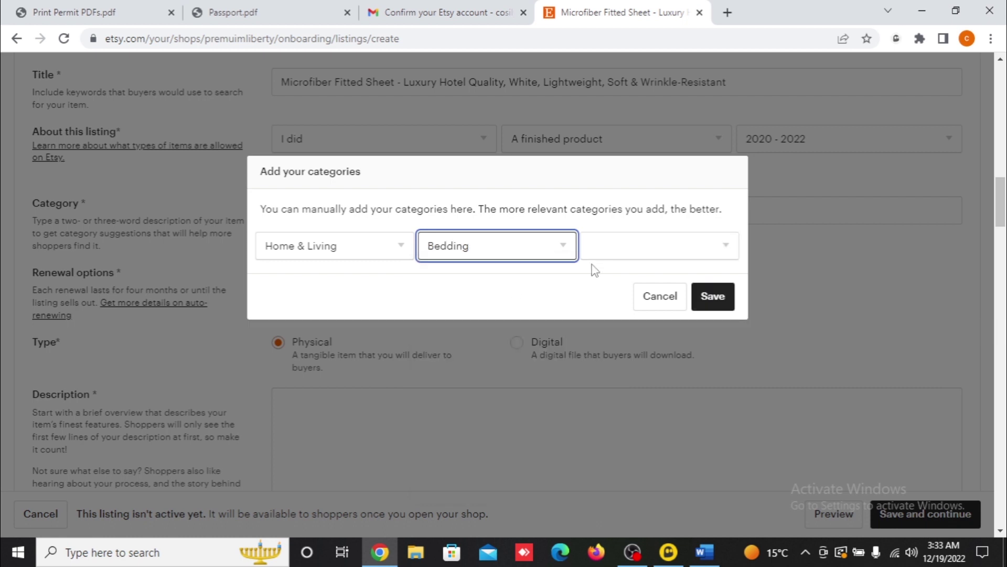
{"action": "left_click", "coordinate": [713, 250]}
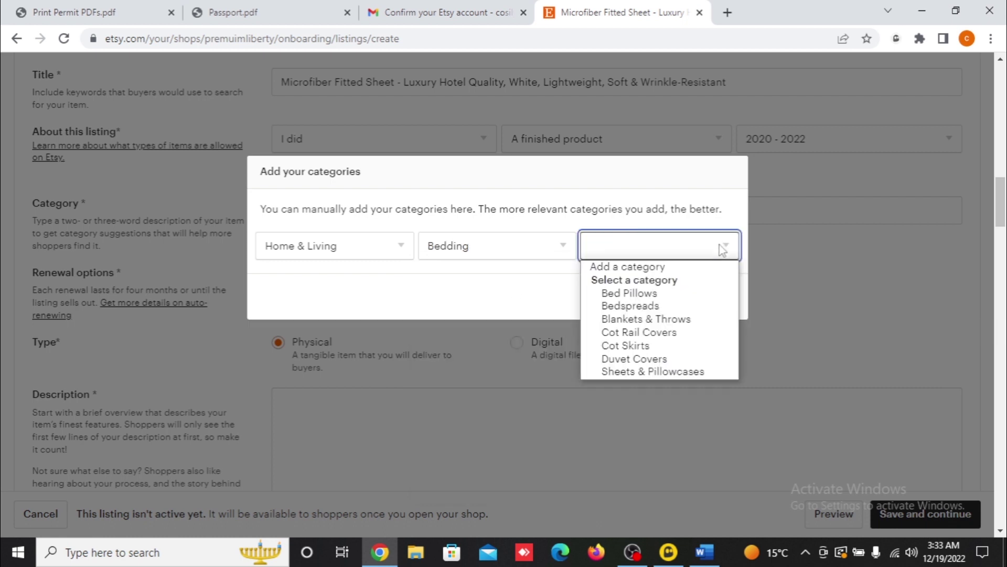
{"action": "left_click", "coordinate": [639, 371]}
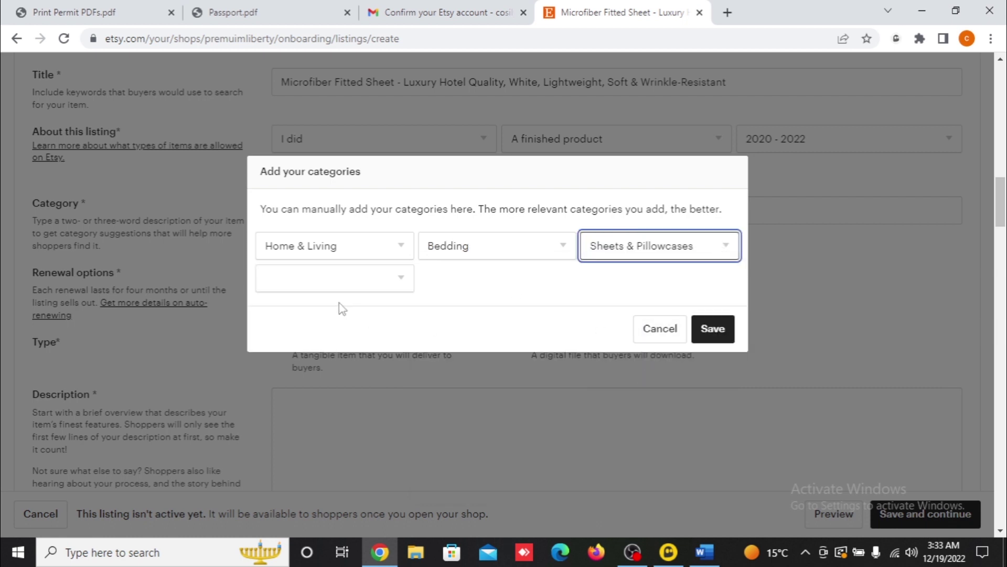
{"action": "left_click", "coordinate": [404, 278]}
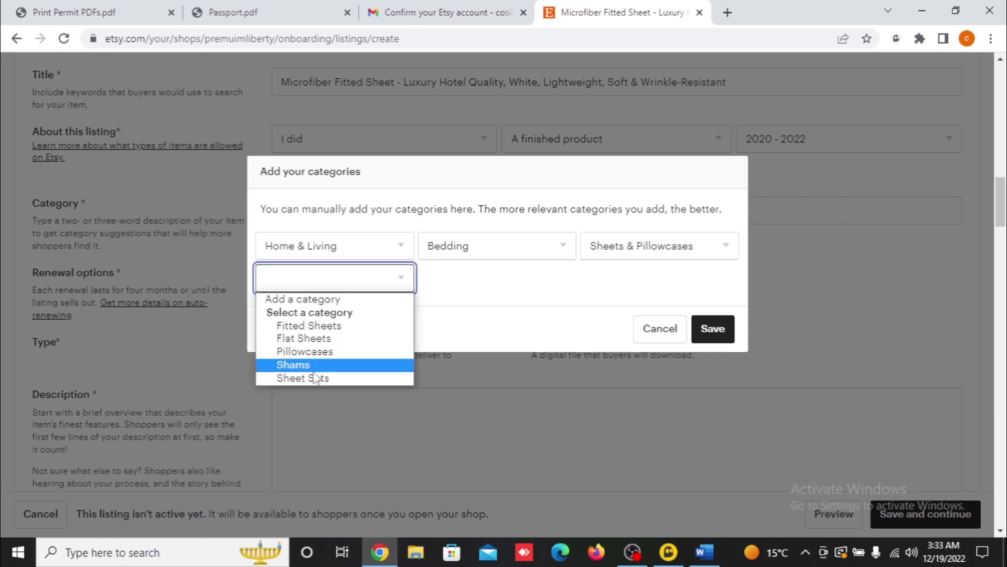
{"action": "left_click", "coordinate": [318, 326]}
{"action": "left_click", "coordinate": [715, 332]}
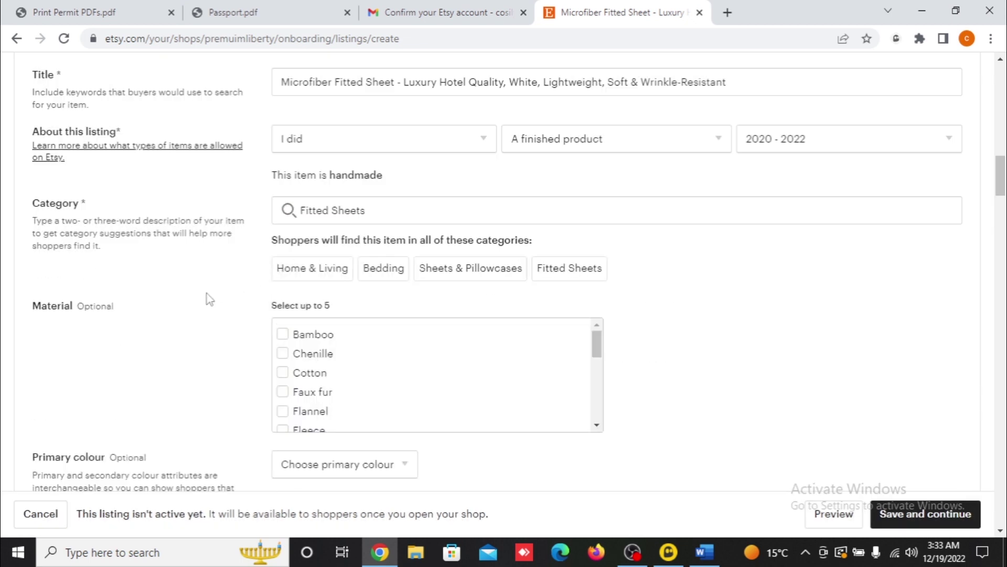
- Set the listing's material to Cotton
{"action": "scroll", "coordinate": [210, 295], "scroll_direction": "down", "scroll_amount": 1}
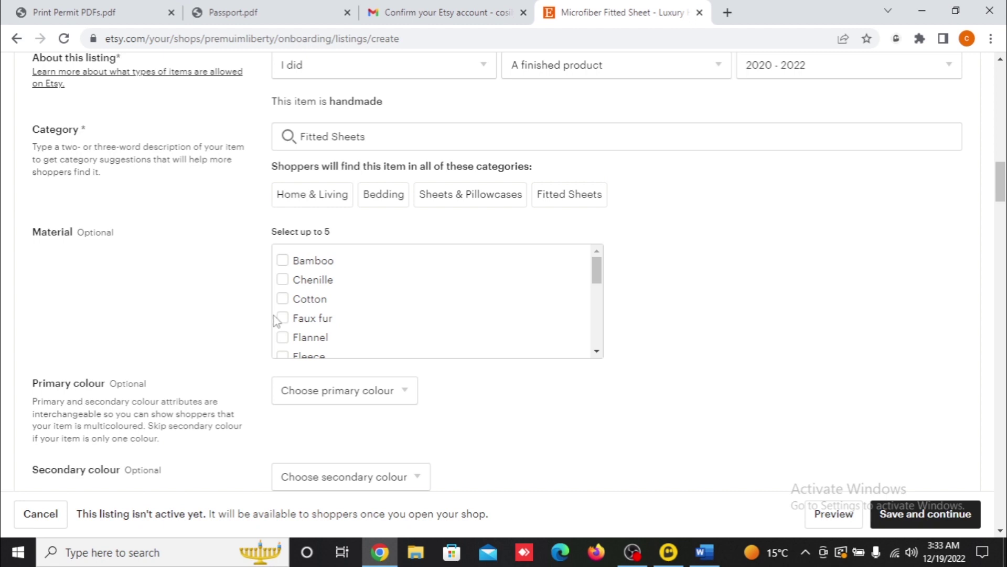
{"action": "left_click", "coordinate": [286, 299]}
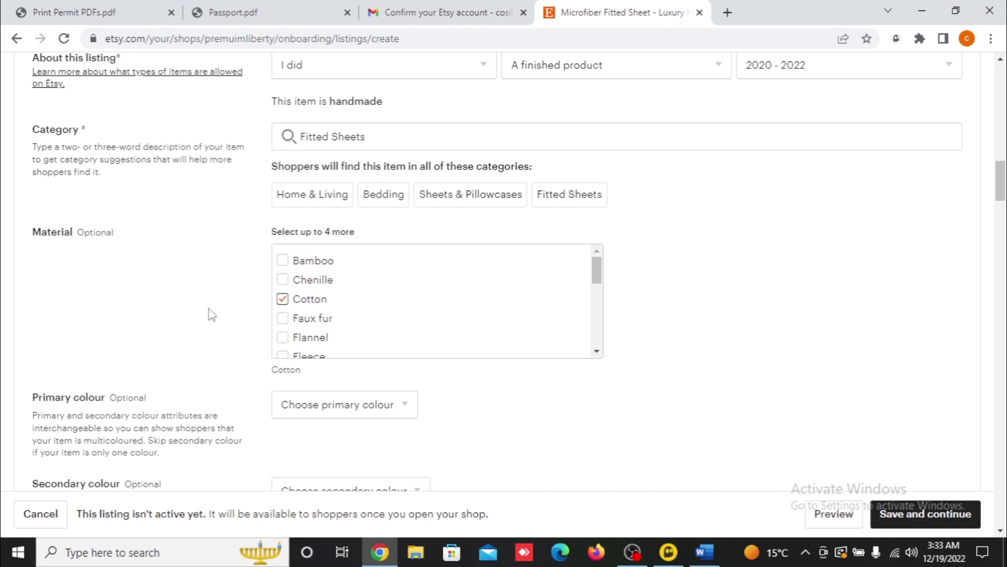
{"action": "scroll", "coordinate": [210, 315], "scroll_direction": "down", "scroll_amount": 4}
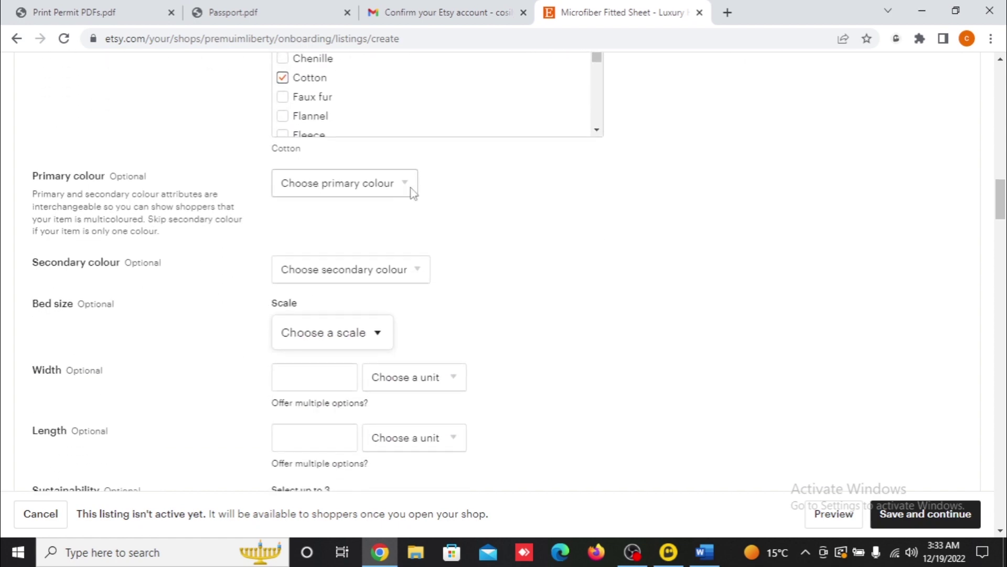
- Set the secondary colour to White
{"action": "left_click", "coordinate": [407, 187]}
{"action": "scroll", "coordinate": [315, 252], "scroll_direction": "up", "scroll_amount": 15}
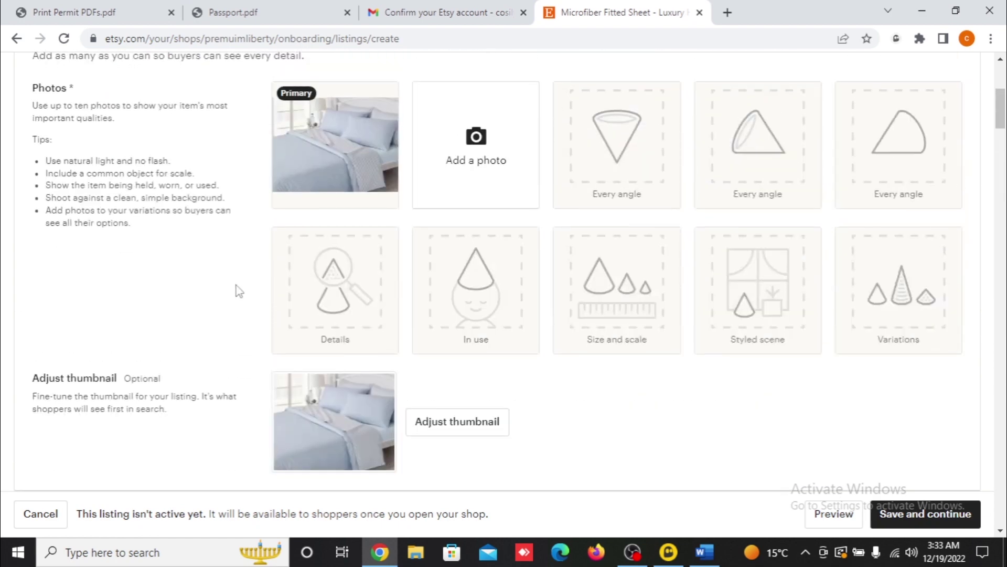
{"action": "scroll", "coordinate": [311, 252], "scroll_direction": "down", "scroll_amount": 3}
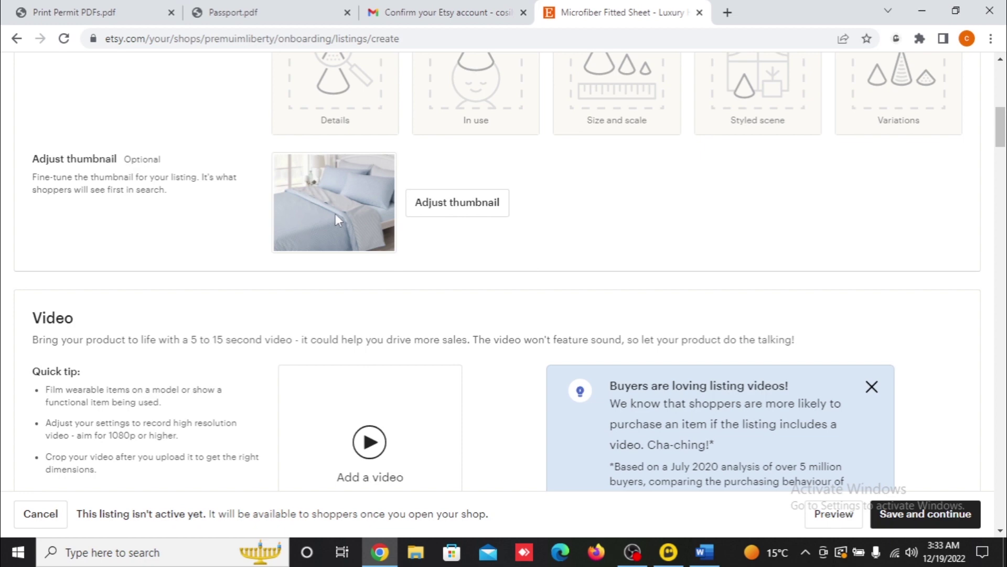
{"action": "scroll", "coordinate": [335, 213], "scroll_direction": "down", "scroll_amount": 13}
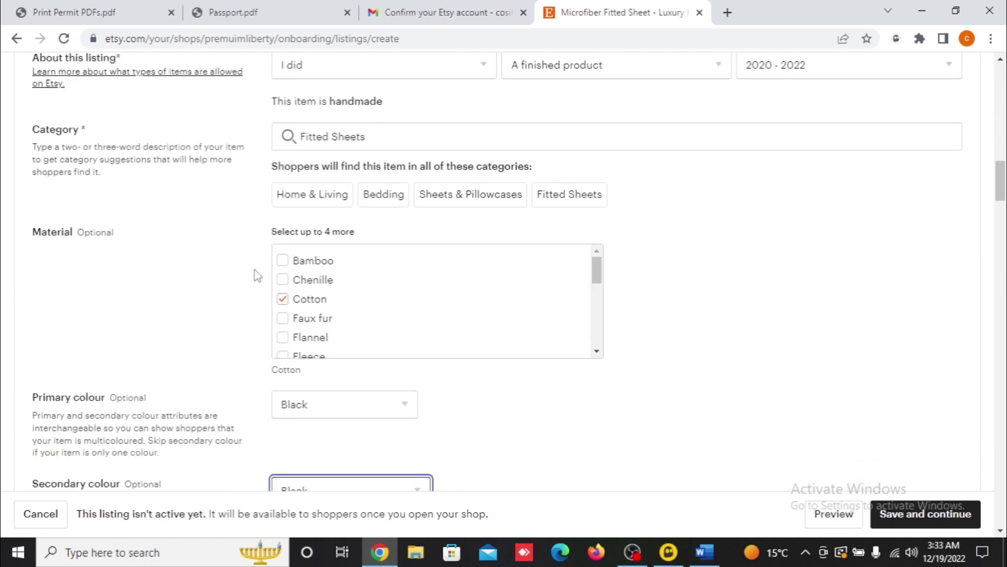
{"action": "scroll", "coordinate": [257, 275], "scroll_direction": "down", "scroll_amount": 5}
{"action": "left_click", "coordinate": [344, 196]}
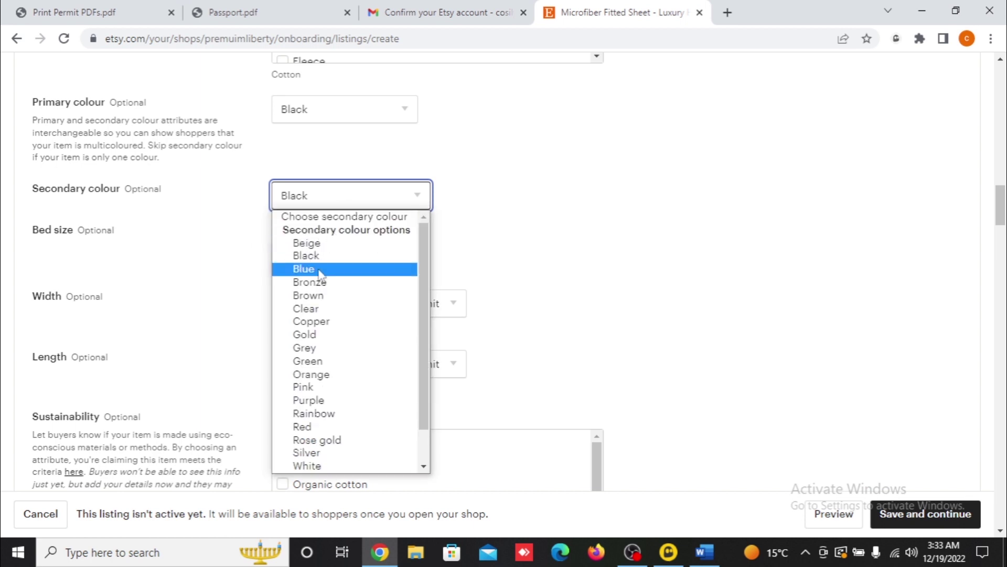
{"action": "key", "text": "w"}
{"action": "key", "text": "Return"}
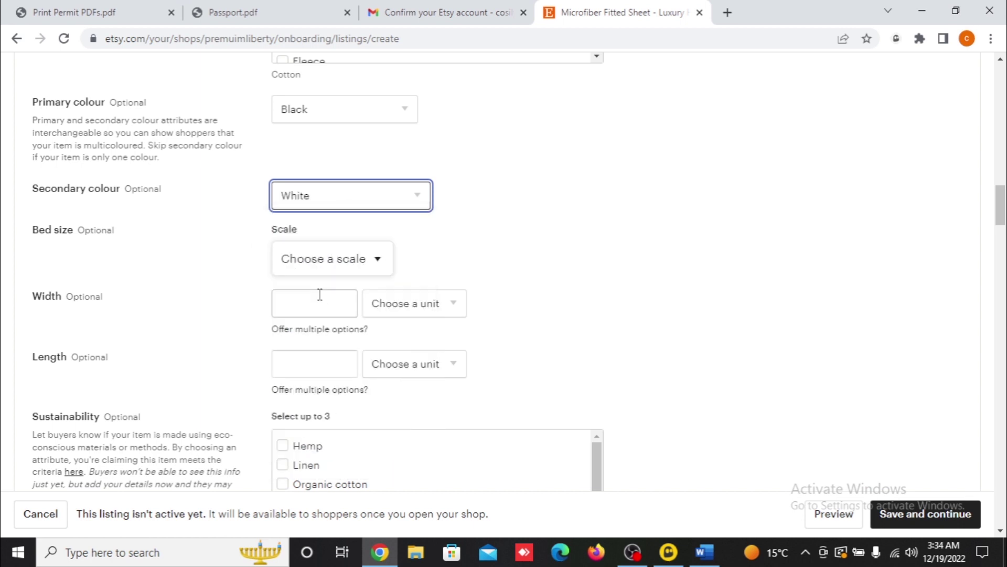
- Set the primary colour to Blue
{"action": "scroll", "coordinate": [254, 187], "scroll_direction": "up", "scroll_amount": 2}
{"action": "left_click", "coordinate": [334, 189]}
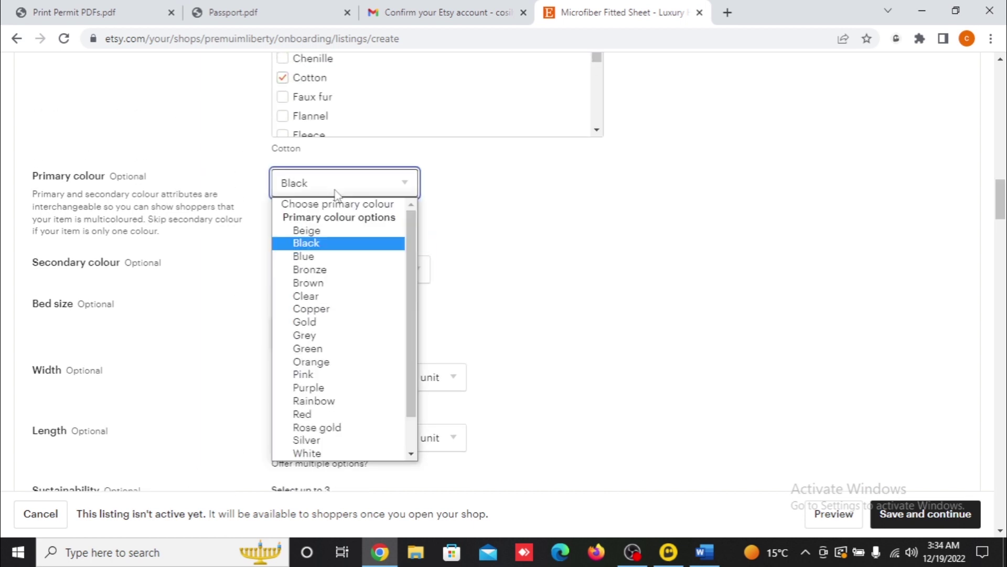
{"action": "key", "text": "Down"}
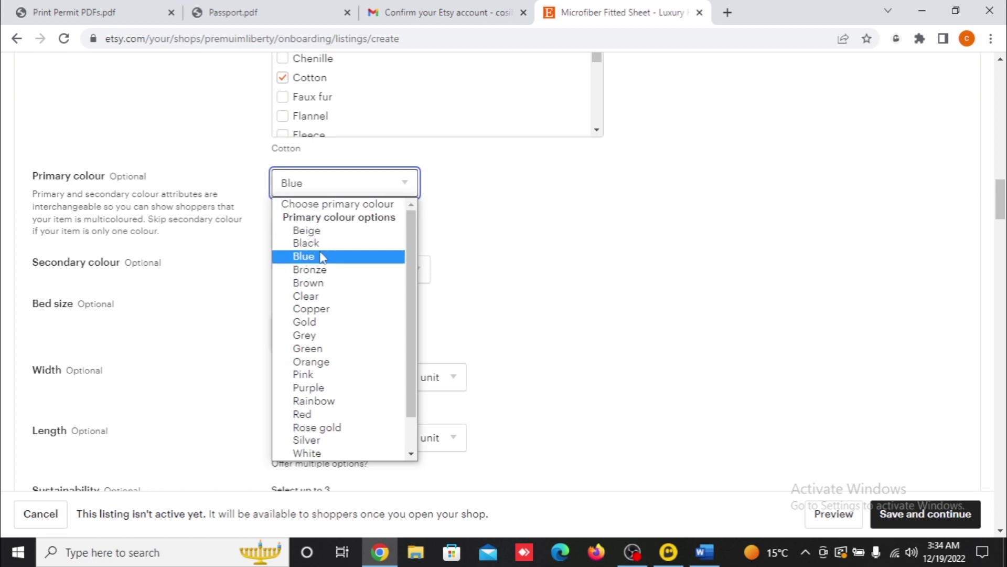
{"action": "left_click", "coordinate": [323, 256]}
{"action": "scroll", "coordinate": [220, 265], "scroll_direction": "down", "scroll_amount": 1}
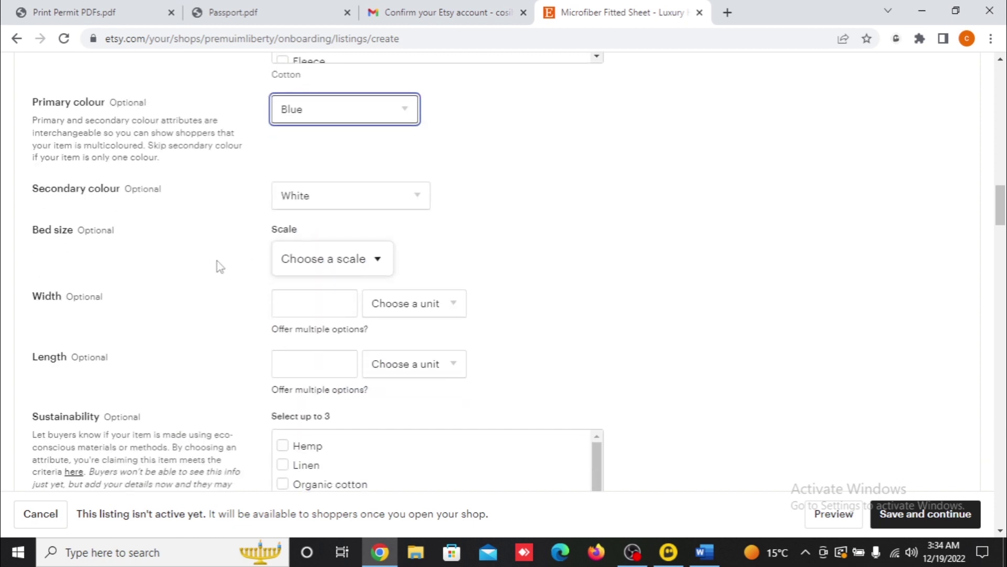
{"action": "scroll", "coordinate": [213, 266], "scroll_direction": "down", "scroll_amount": 1}
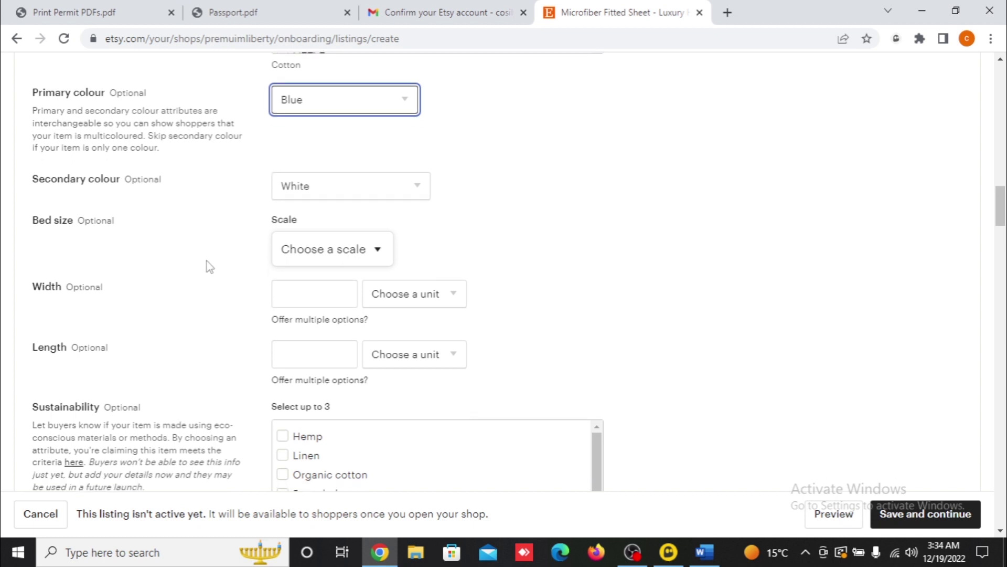
- Set the bed size to the US scale, size King
{"action": "left_click", "coordinate": [361, 193]}
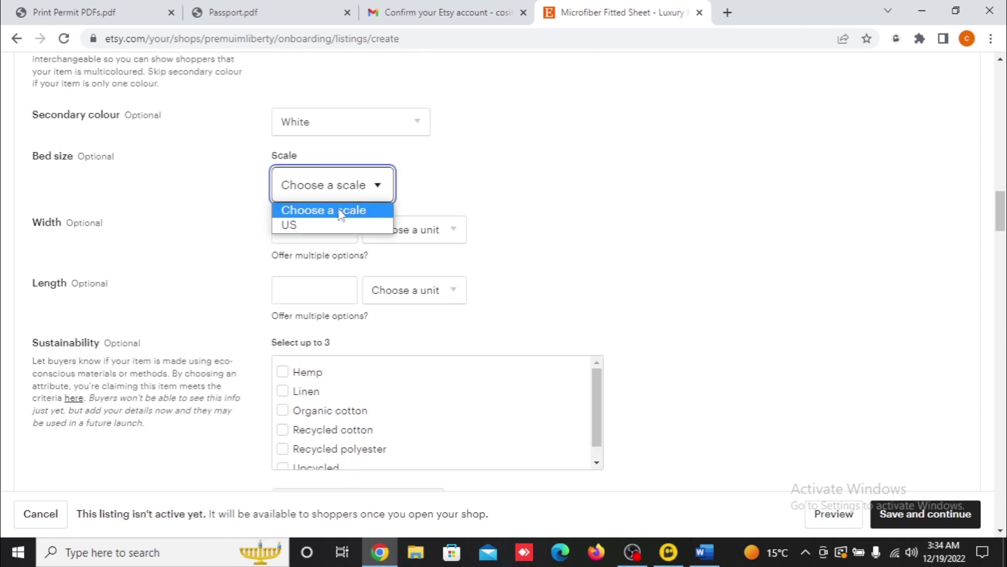
{"action": "left_click", "coordinate": [309, 226]}
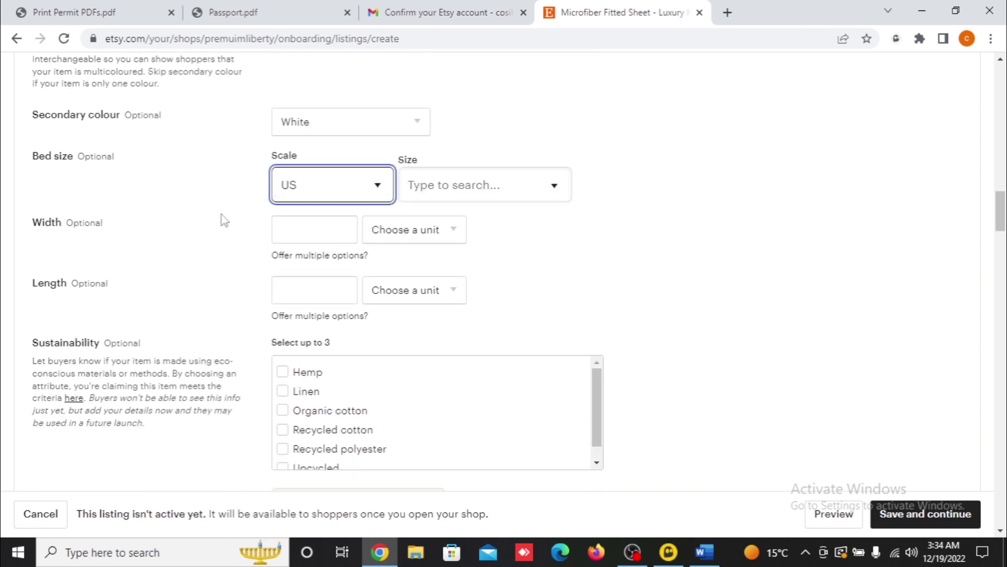
{"action": "left_click", "coordinate": [508, 188]}
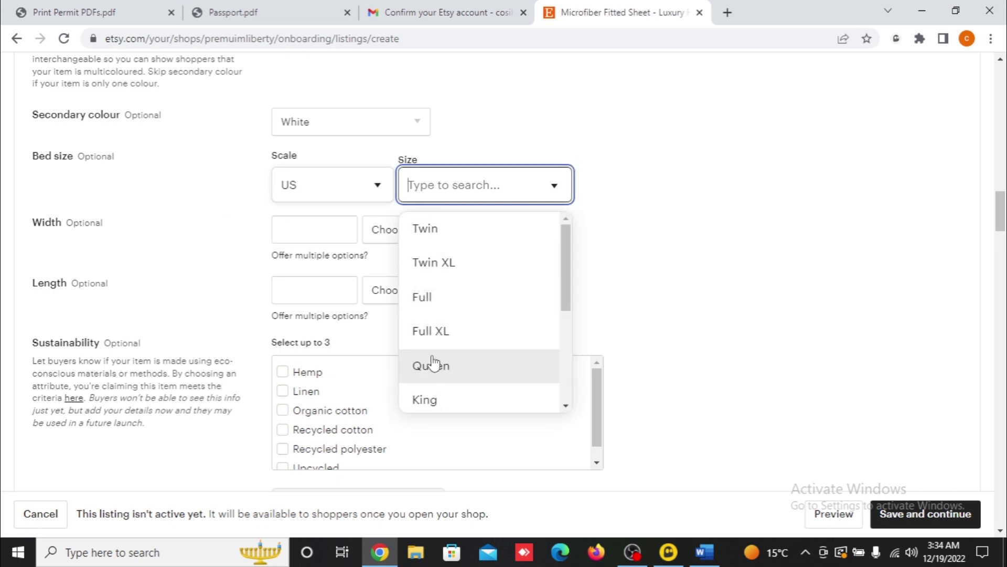
{"action": "left_click", "coordinate": [423, 402]}
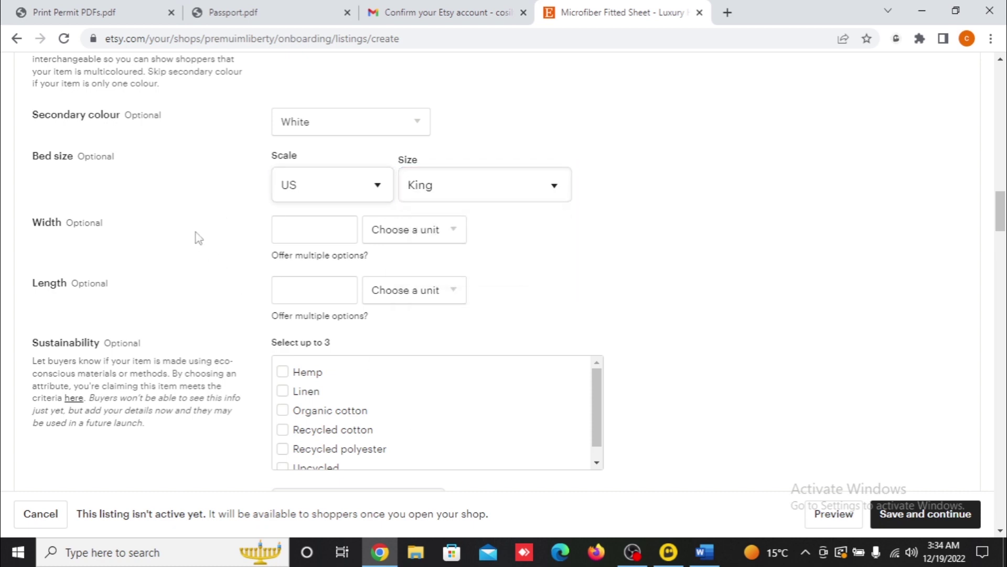
{"action": "scroll", "coordinate": [187, 226], "scroll_direction": "down", "scroll_amount": 1}
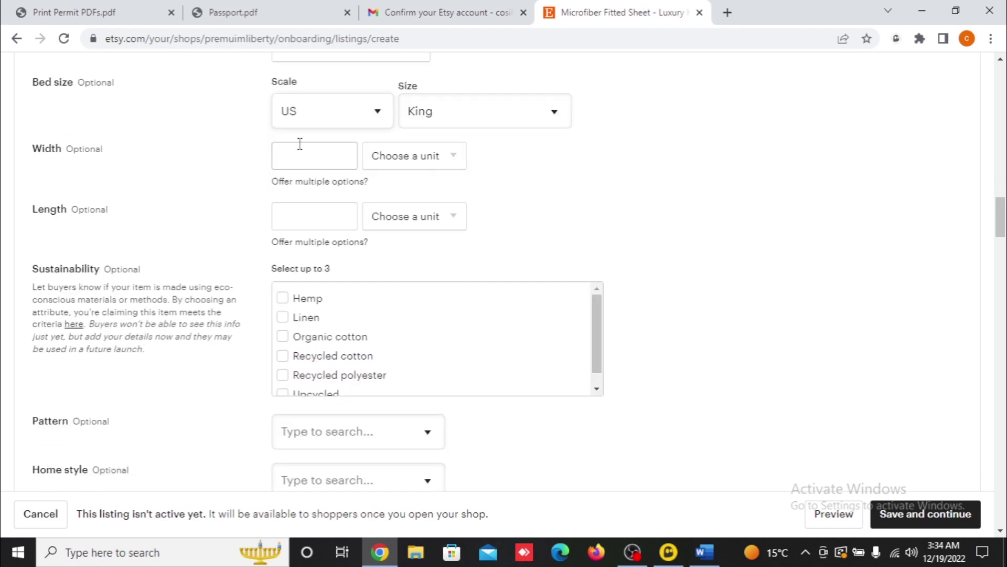
- Enter width 230 and length 190, both in Centimetres
{"action": "left_click", "coordinate": [317, 157]}
{"action": "type", "text": "2"}
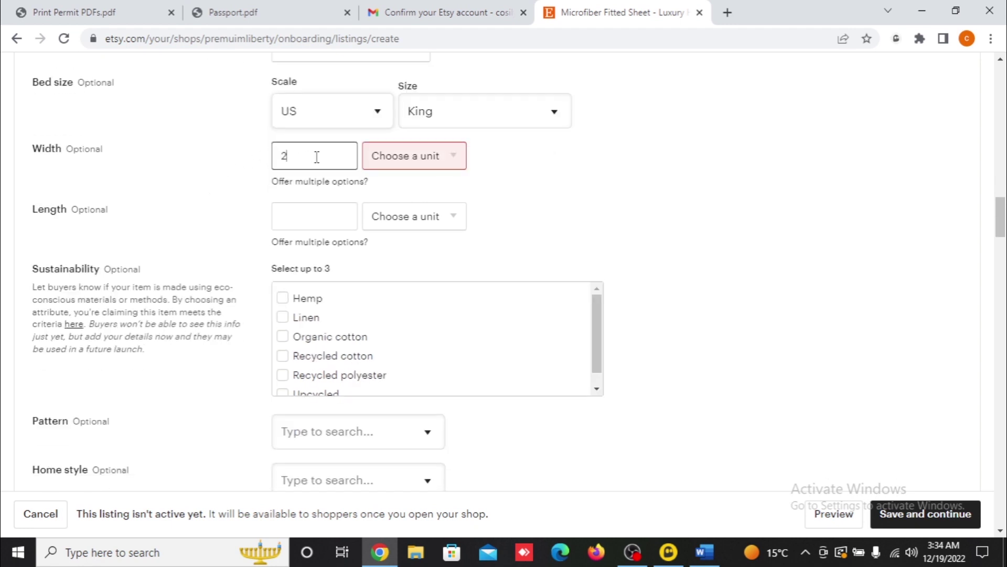
{"action": "type", "text": "30cm"}
{"action": "key", "text": "BackSpace"}
{"action": "key", "text": "BackSpace"}
{"action": "left_click", "coordinate": [449, 155]}
{"action": "left_click", "coordinate": [432, 203]}
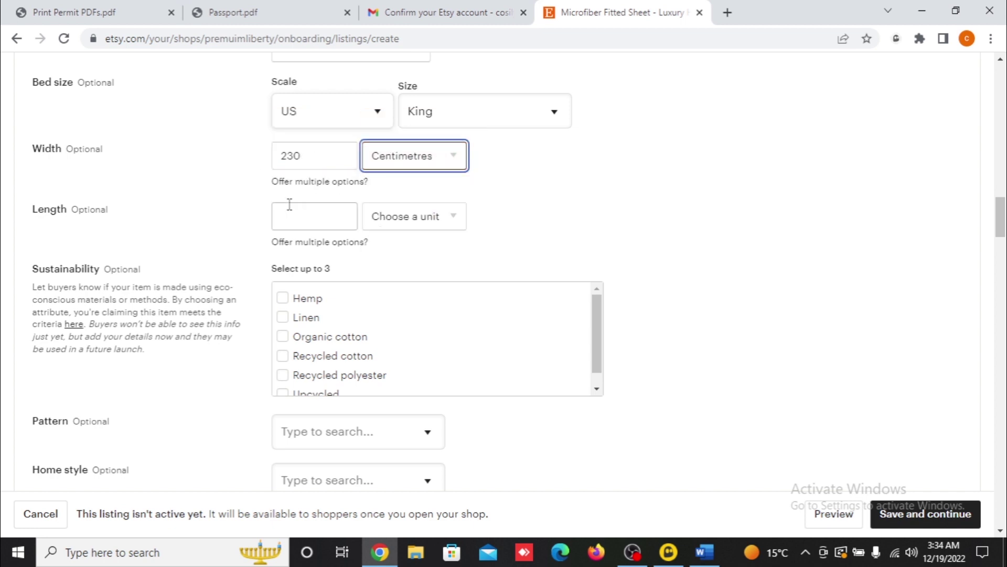
{"action": "left_click", "coordinate": [310, 218]}
{"action": "type", "text": "190"}
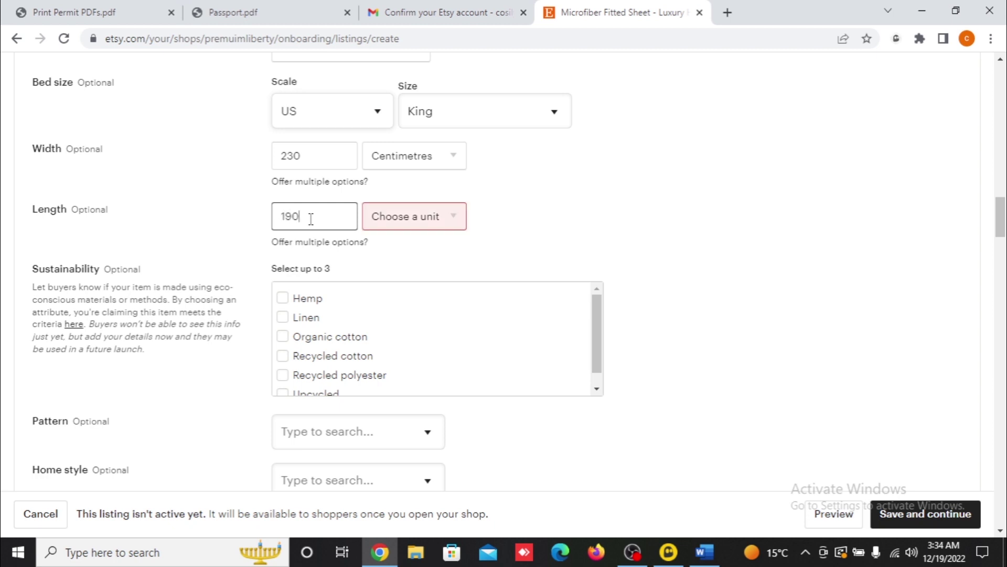
{"action": "left_click", "coordinate": [404, 217]}
{"action": "left_click", "coordinate": [371, 262]}
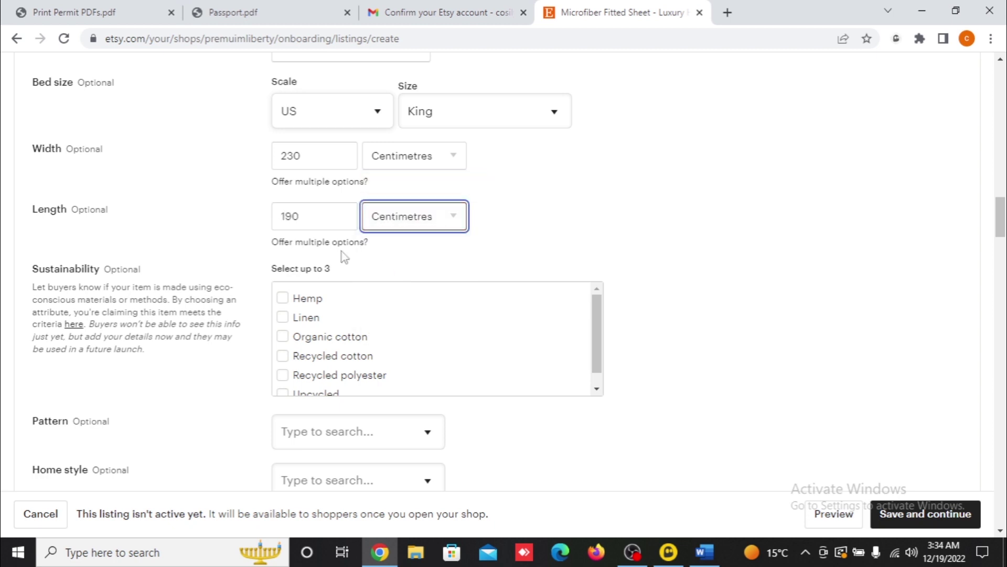
{"action": "scroll", "coordinate": [245, 235], "scroll_direction": "down", "scroll_amount": 1}
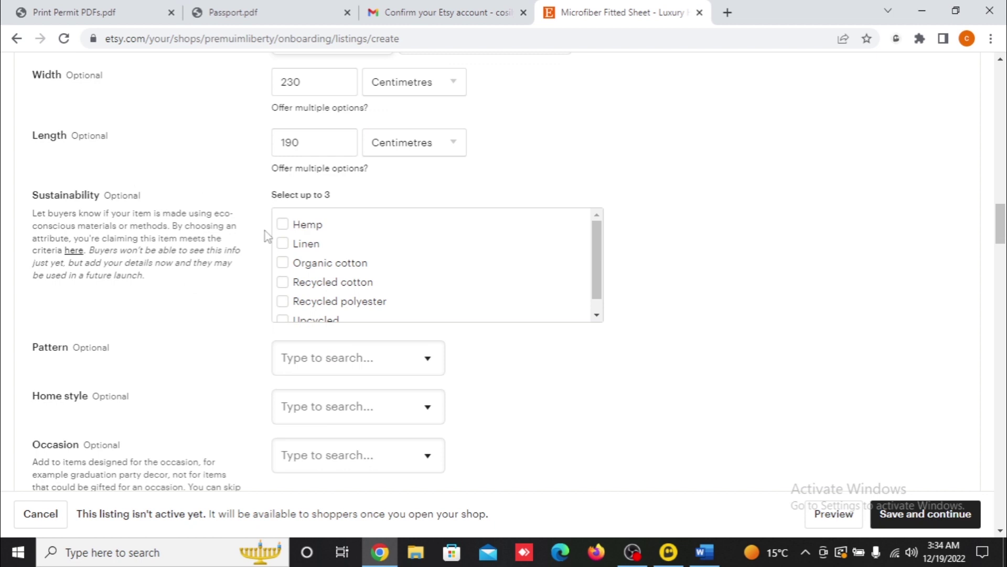
- Set the listing's pattern to Solid
{"action": "scroll", "coordinate": [239, 245], "scroll_direction": "down", "scroll_amount": 2}
{"action": "scroll", "coordinate": [144, 170], "scroll_direction": "up", "scroll_amount": 2}
{"action": "scroll", "coordinate": [242, 286], "scroll_direction": "down", "scroll_amount": 2}
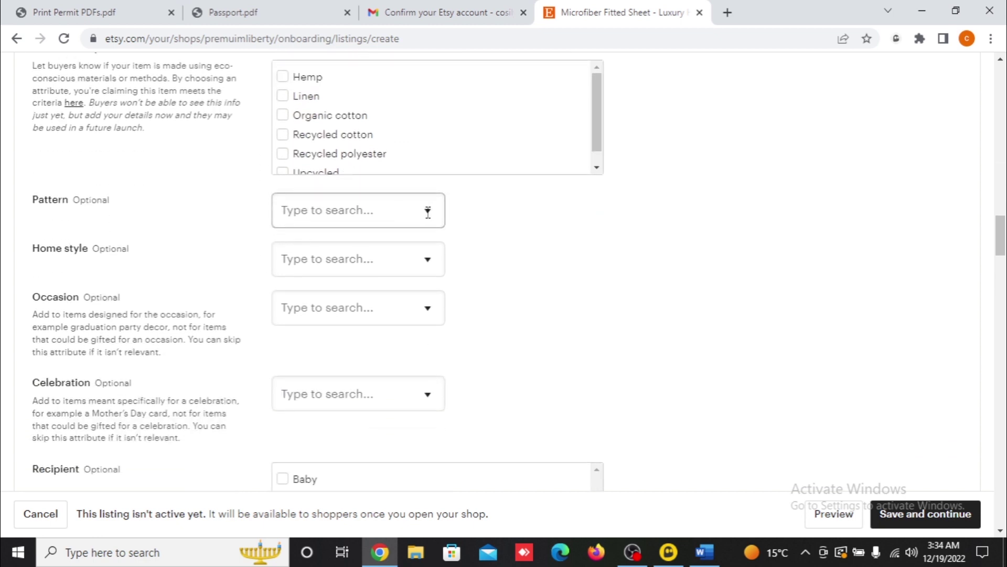
{"action": "left_click", "coordinate": [428, 211]}
{"action": "type", "text": "pa"}
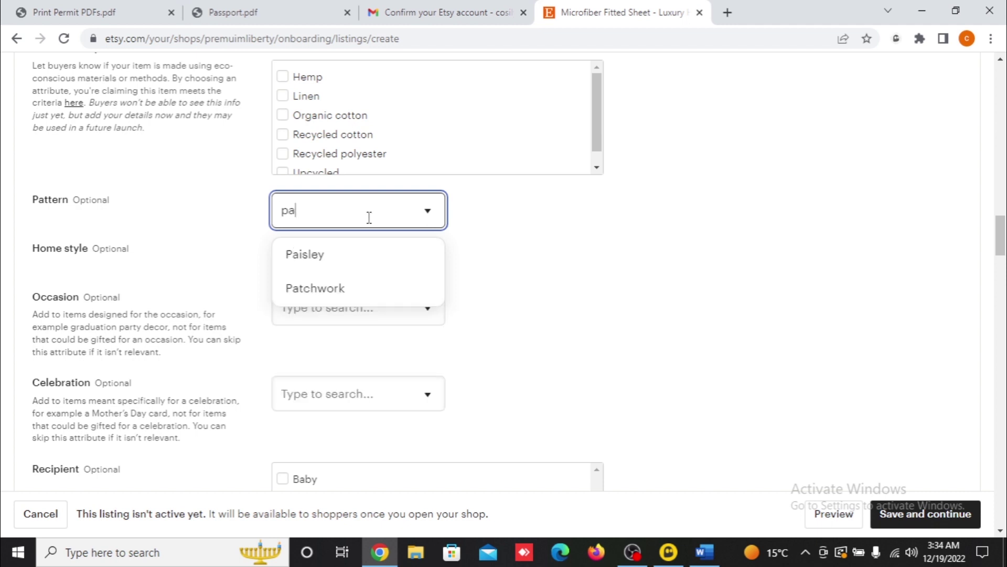
{"action": "key", "text": "BackSpace"}
{"action": "key", "text": "BackSpace"}
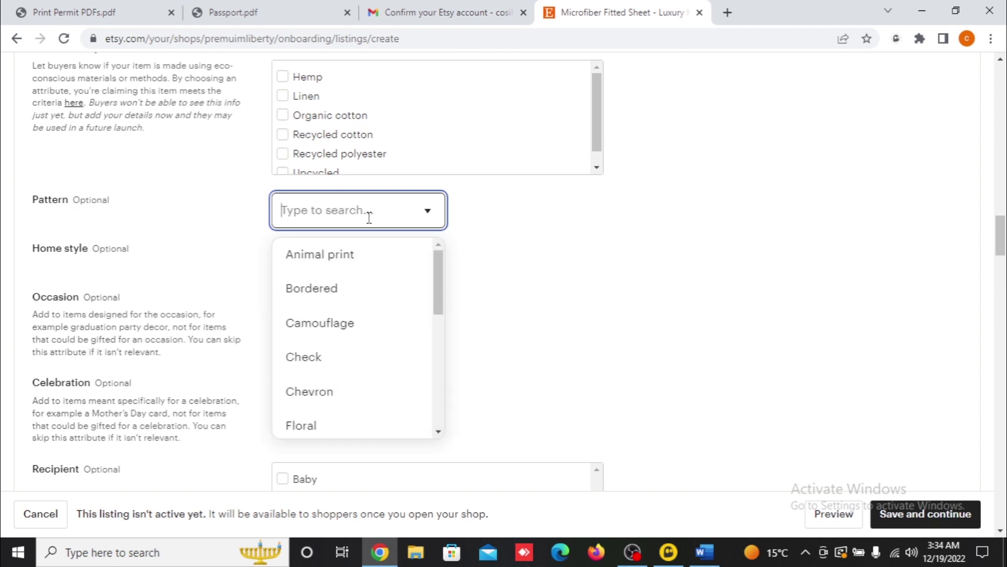
{"action": "type", "text": "solid"}
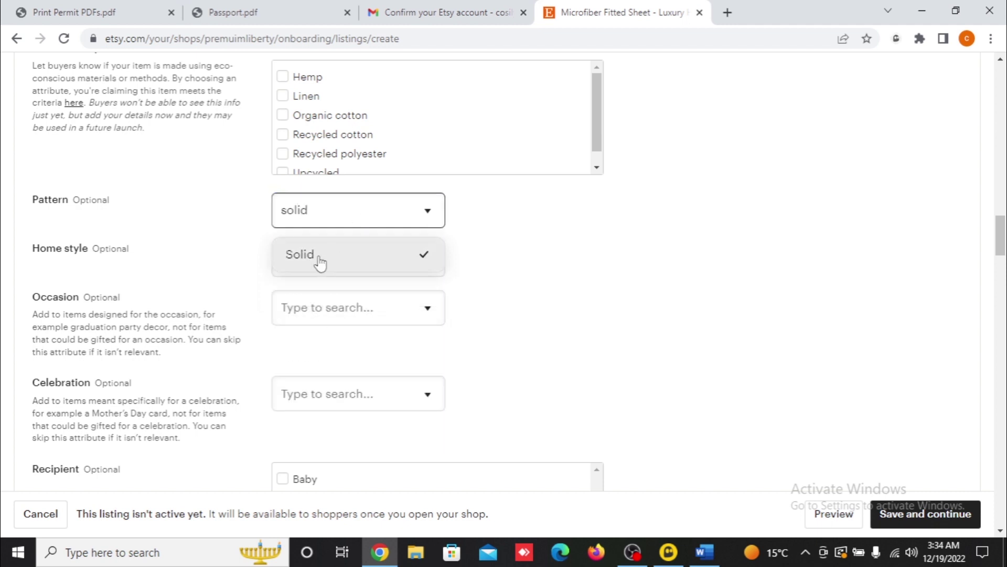
{"action": "left_click", "coordinate": [317, 261]}
- Set home style to Coastal & tropical, occasion to Anniversary and celebration to Christmas
{"action": "scroll", "coordinate": [205, 267], "scroll_direction": "down", "scroll_amount": 1}
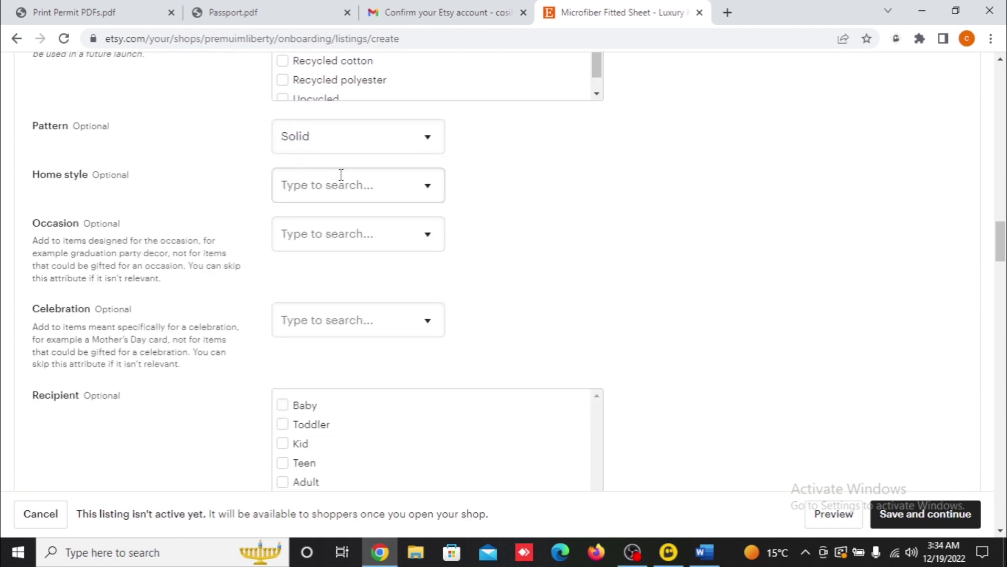
{"action": "left_click", "coordinate": [396, 187]}
{"action": "left_click", "coordinate": [355, 261]}
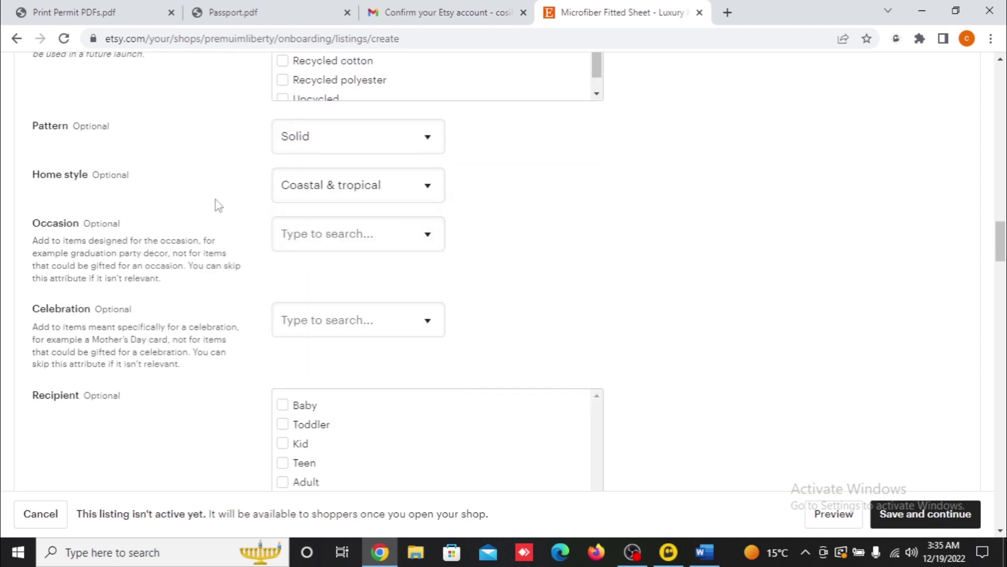
{"action": "scroll", "coordinate": [216, 200], "scroll_direction": "down", "scroll_amount": 1}
{"action": "left_click", "coordinate": [433, 159]}
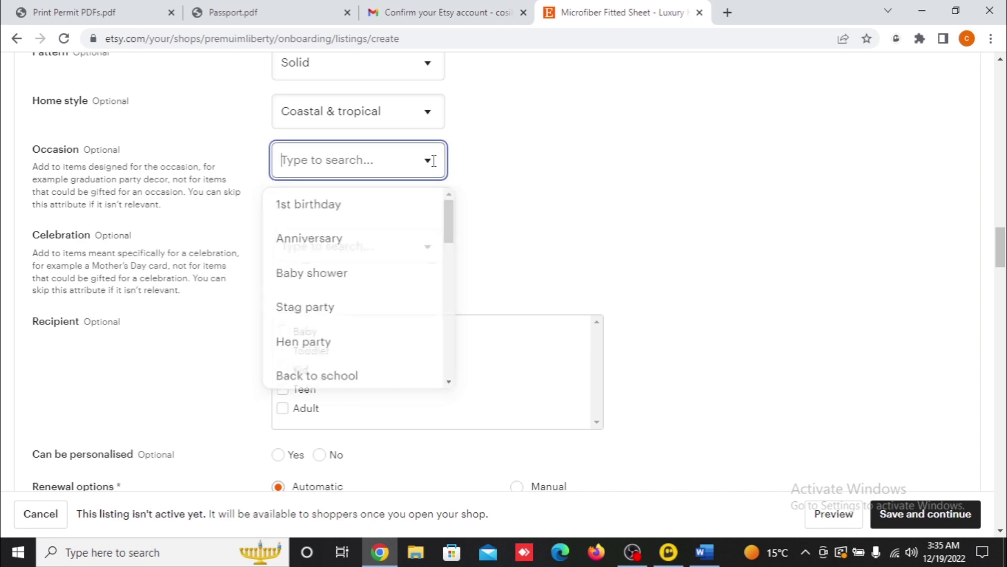
{"action": "left_click", "coordinate": [303, 239]}
{"action": "scroll", "coordinate": [243, 236], "scroll_direction": "down", "scroll_amount": 1}
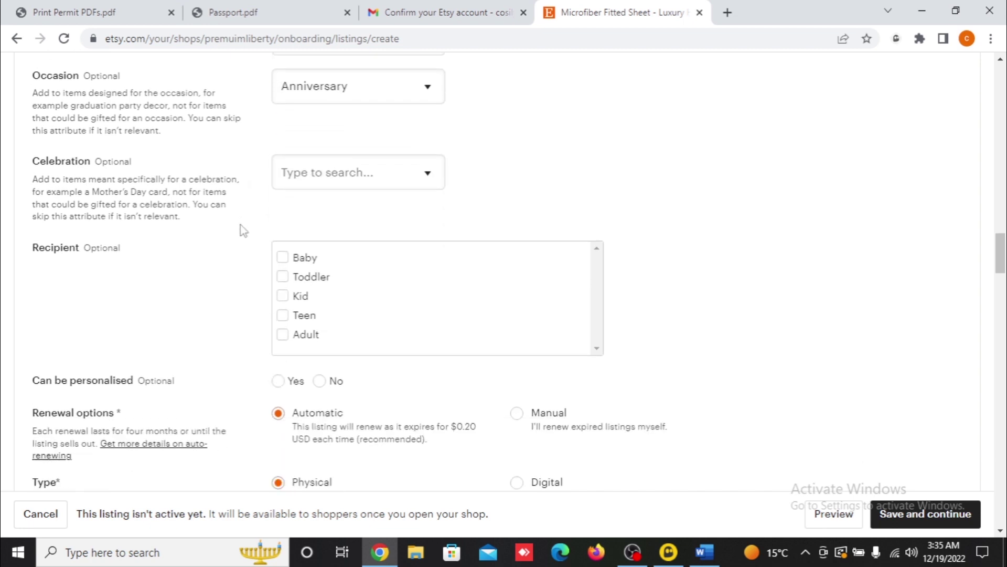
{"action": "left_click", "coordinate": [401, 174]}
{"action": "left_click", "coordinate": [323, 216]}
- Add Baby and Toddler as recipients
{"action": "scroll", "coordinate": [231, 226], "scroll_direction": "down", "scroll_amount": 1}
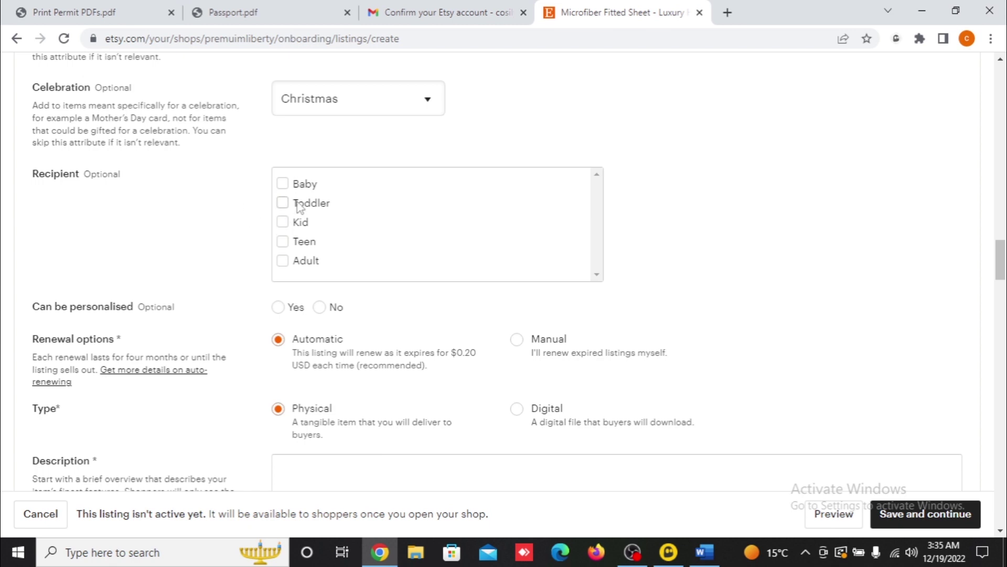
{"action": "left_click", "coordinate": [282, 183]}
{"action": "left_click", "coordinate": [282, 202]}
- Add Kid, Teen and Adult as recipients and mark the item as not personalisable
{"action": "left_click", "coordinate": [282, 221]}
{"action": "left_click", "coordinate": [282, 240]}
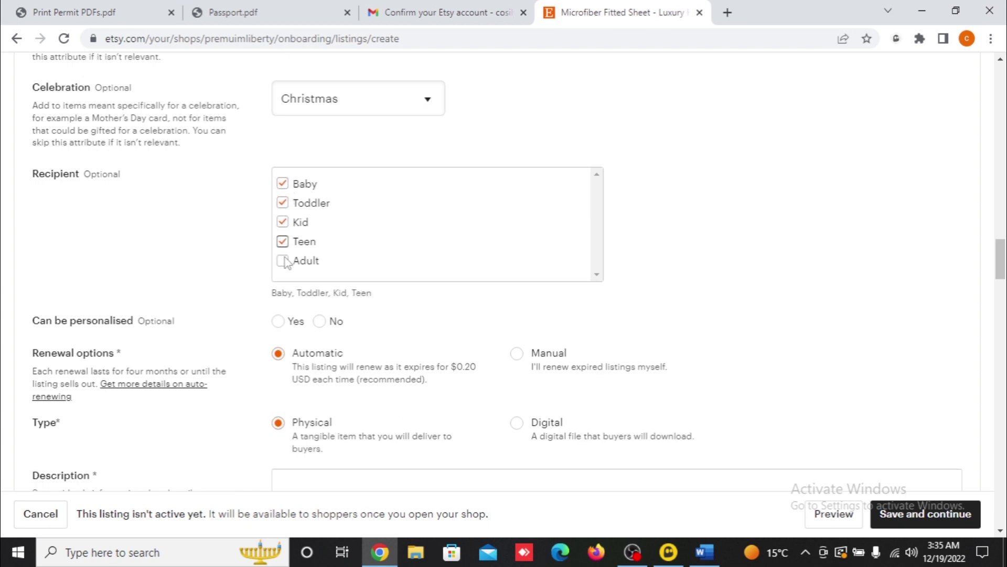
{"action": "left_click", "coordinate": [283, 260]}
{"action": "scroll", "coordinate": [210, 250], "scroll_direction": "down", "scroll_amount": 2}
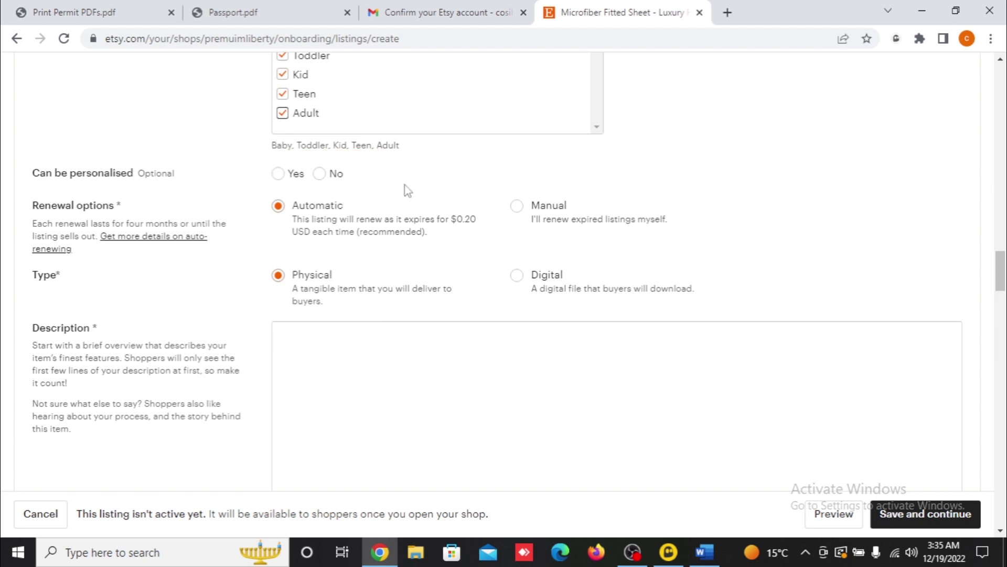
{"action": "left_click", "coordinate": [320, 174]}
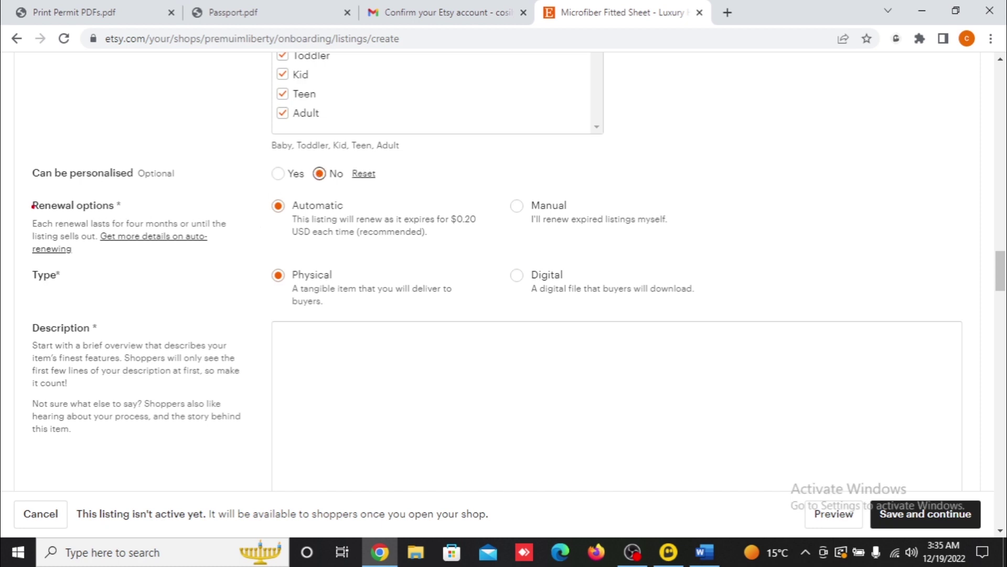
- Set listing renewal to Manual
{"action": "left_click_drag", "start_coordinate": [15, 185], "coordinate": [234, 284]}
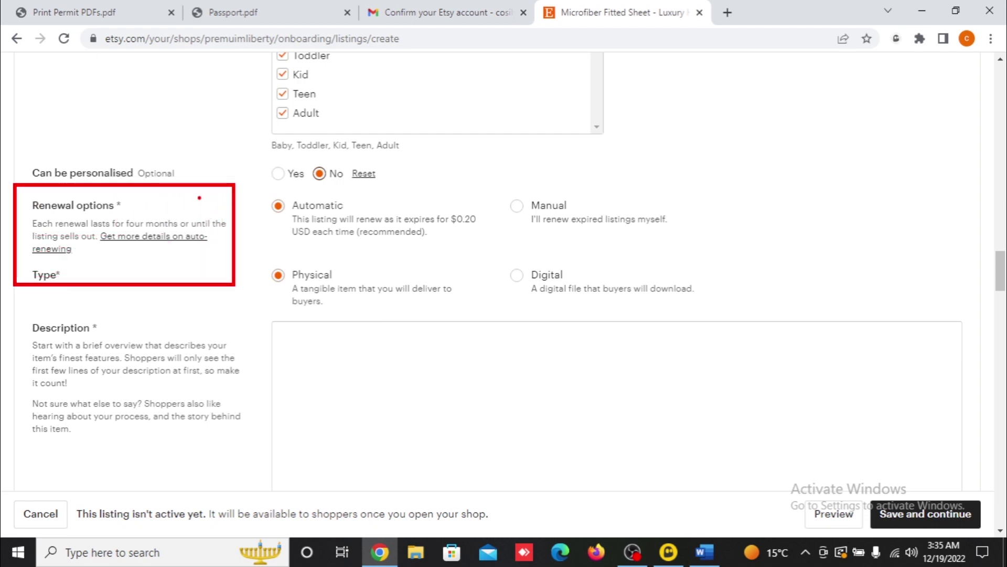
{"action": "mouse_move", "coordinate": [199, 195]}
{"action": "left_mouse_down"}
{"action": "mouse_move", "coordinate": [230, 205]}
{"action": "mouse_move", "coordinate": [256, 187]}
{"action": "left_mouse_up"}
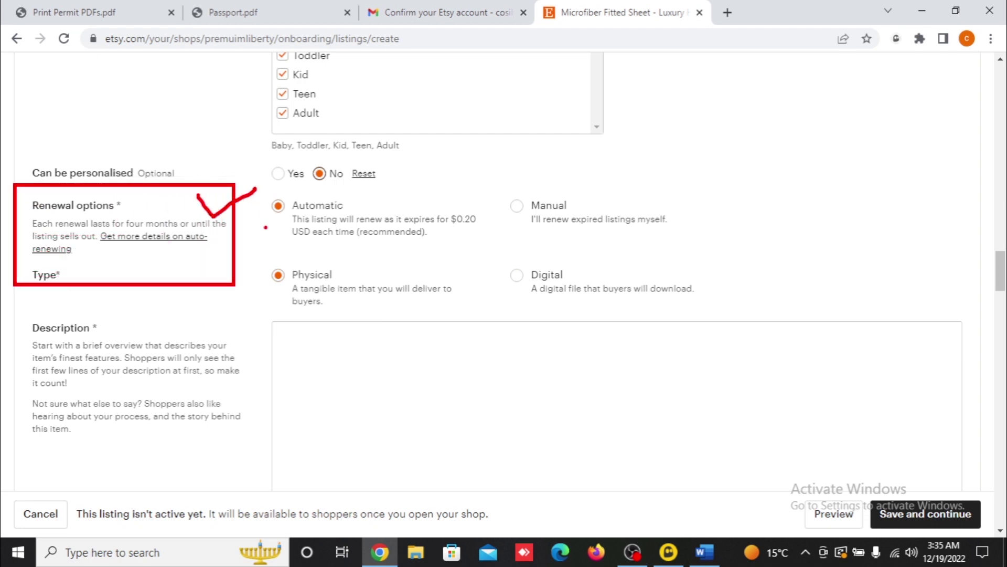
{"action": "mouse_move", "coordinate": [272, 220]}
{"action": "left_mouse_down"}
{"action": "mouse_move", "coordinate": [272, 190]}
{"action": "mouse_move", "coordinate": [380, 221]}
{"action": "mouse_move", "coordinate": [282, 231]}
{"action": "left_mouse_up"}
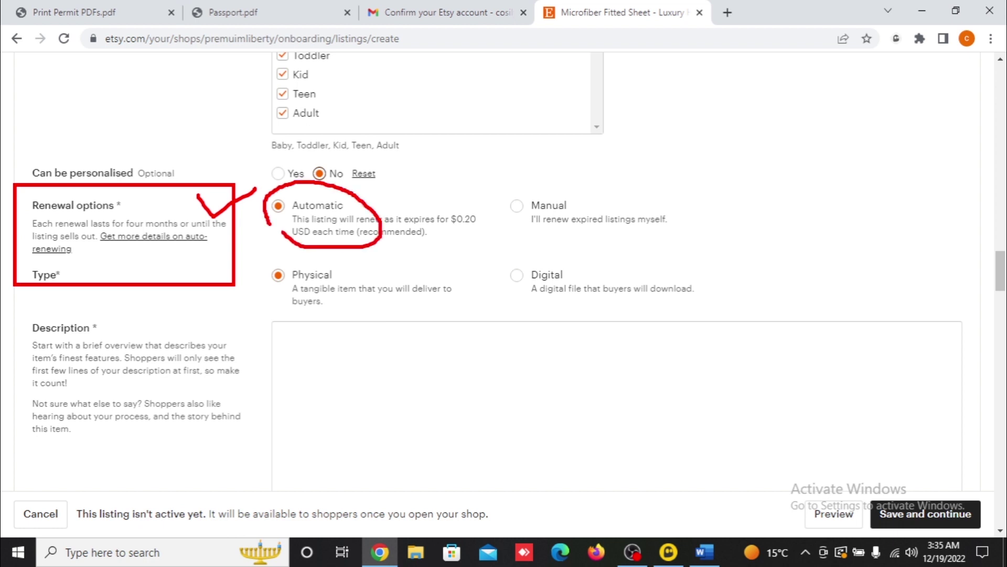
{"action": "mouse_move", "coordinate": [258, 267]}
{"action": "left_mouse_down"}
{"action": "mouse_move", "coordinate": [290, 259]}
{"action": "mouse_move", "coordinate": [286, 312]}
{"action": "mouse_move", "coordinate": [262, 266]}
{"action": "left_mouse_up"}
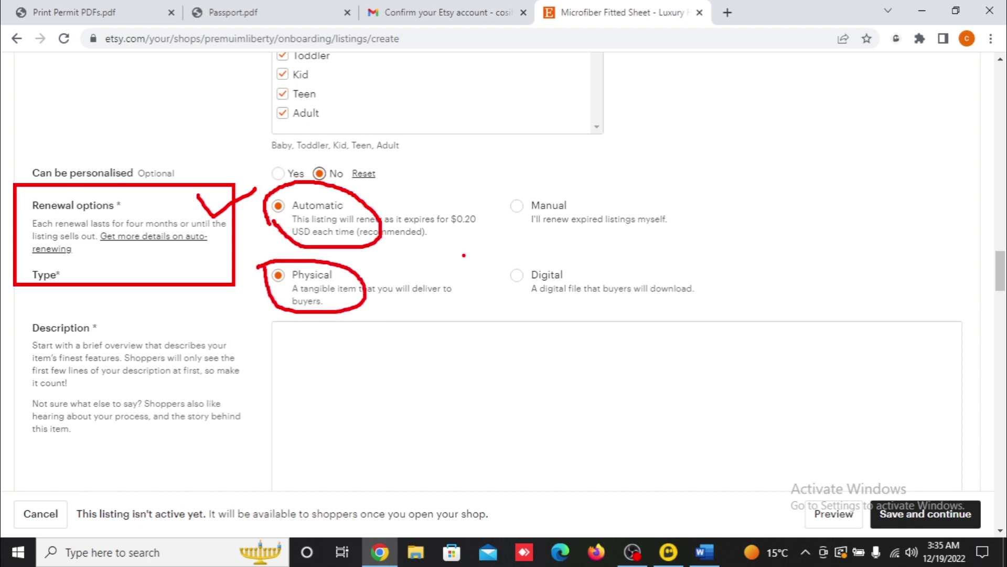
{"action": "key", "text": "Escape"}
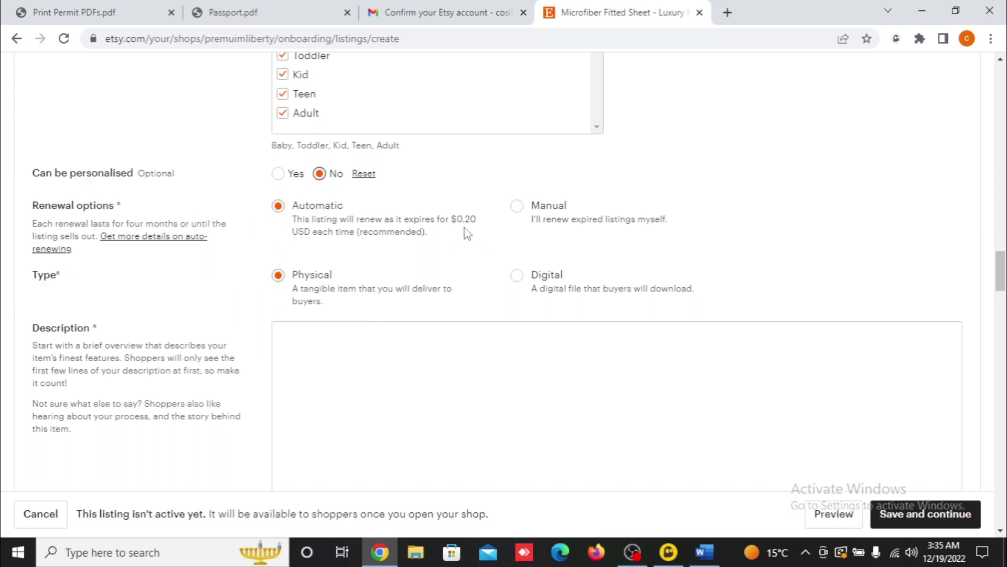
{"action": "left_click", "coordinate": [517, 206]}
- Highlight the renewal and Type options, with Type set to Physical
{"action": "scroll", "coordinate": [195, 304], "scroll_direction": "down", "scroll_amount": 1}
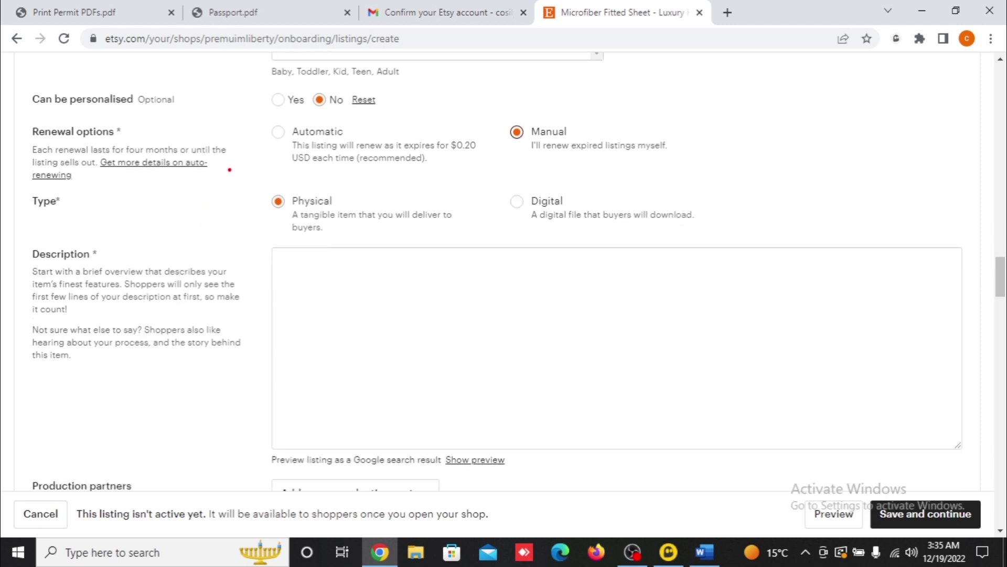
{"action": "left_click_drag", "start_coordinate": [230, 169], "coordinate": [428, 262]}
{"action": "left_click_drag", "start_coordinate": [491, 174], "coordinate": [666, 268]}
{"action": "key", "text": "Escape"}
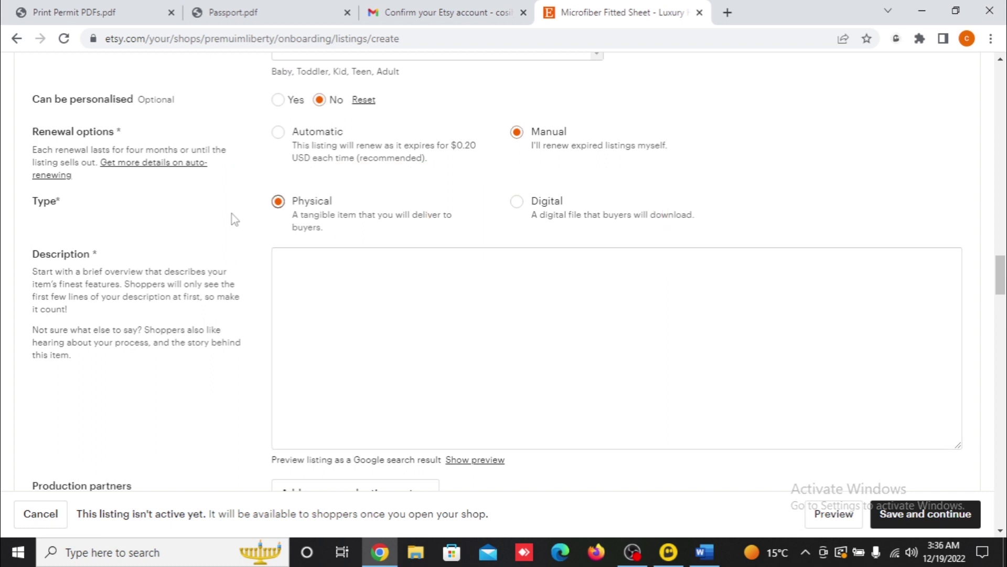
{"action": "left_click_drag", "start_coordinate": [236, 179], "coordinate": [388, 257]}
{"action": "left_click_drag", "start_coordinate": [353, 202], "coordinate": [411, 187]}
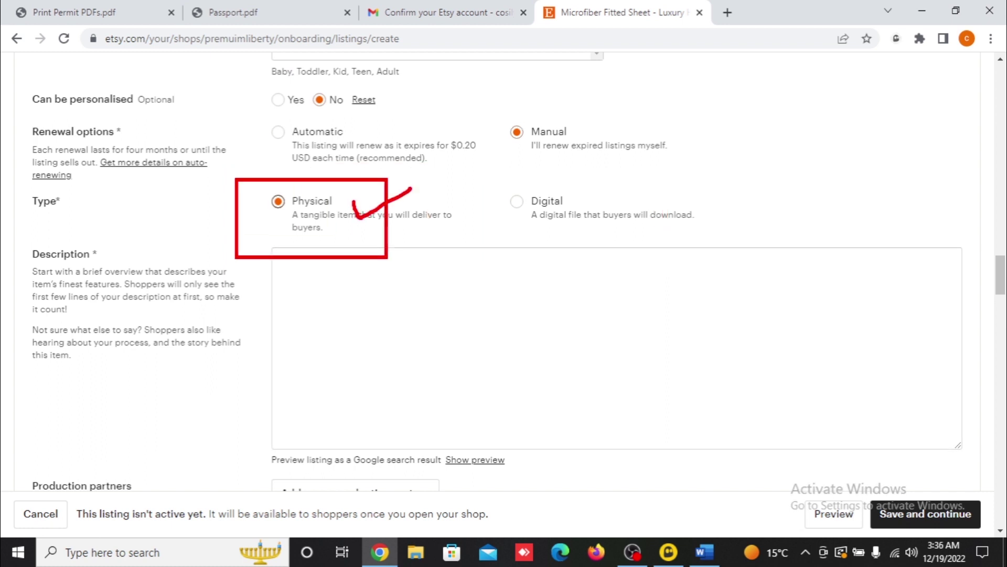
{"action": "key", "text": "Escape"}
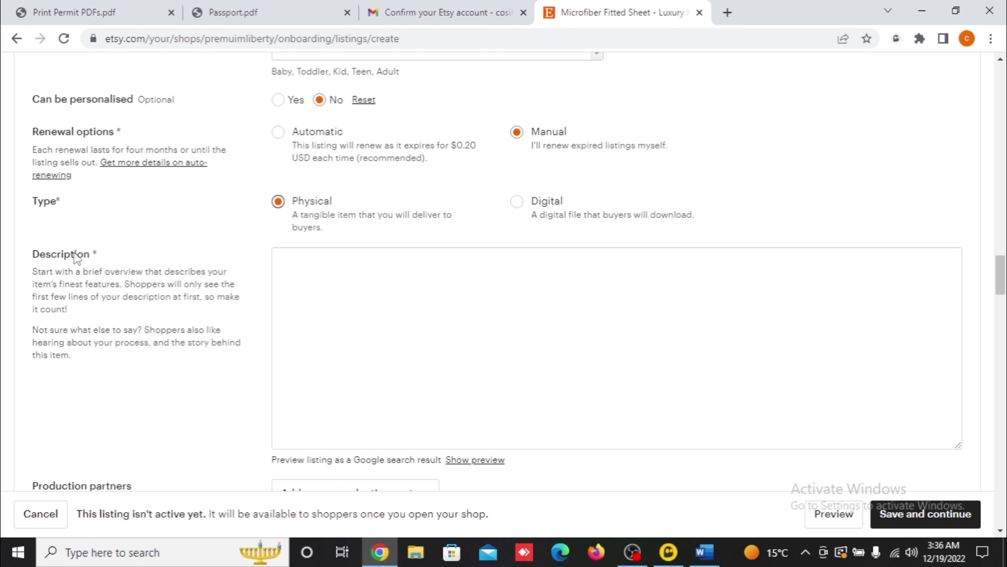
{"action": "scroll", "coordinate": [48, 204], "scroll_direction": "down", "scroll_amount": 1}
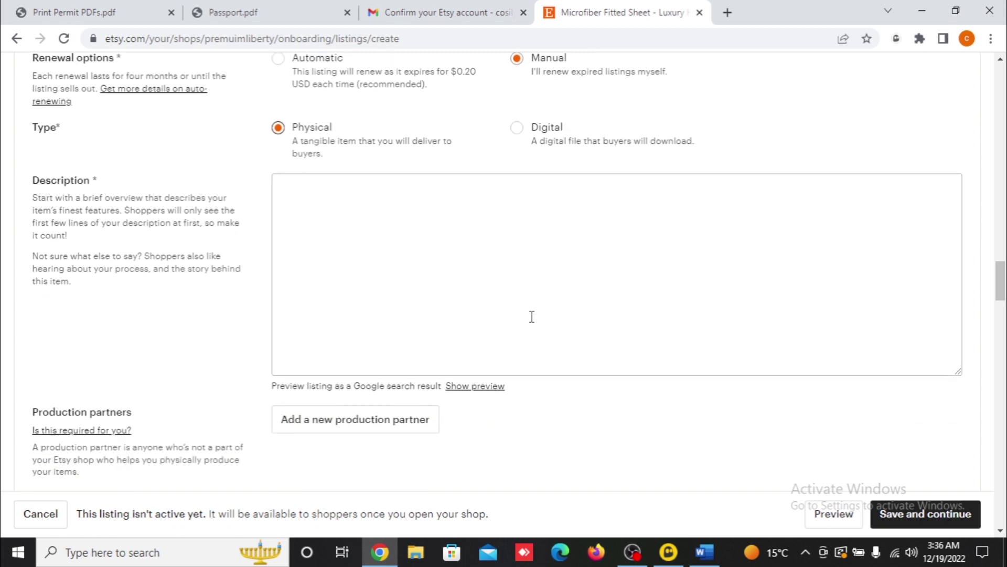
- Copy the full Microfiber Fitted Sheet text from Word and paste it into Description
{"action": "left_click", "coordinate": [706, 557]}
{"action": "mouse_move", "coordinate": [256, 209]}
{"action": "left_mouse_down"}
{"action": "mouse_move", "coordinate": [253, 232]}
{"action": "mouse_move", "coordinate": [272, 209]}
{"action": "left_mouse_up"}
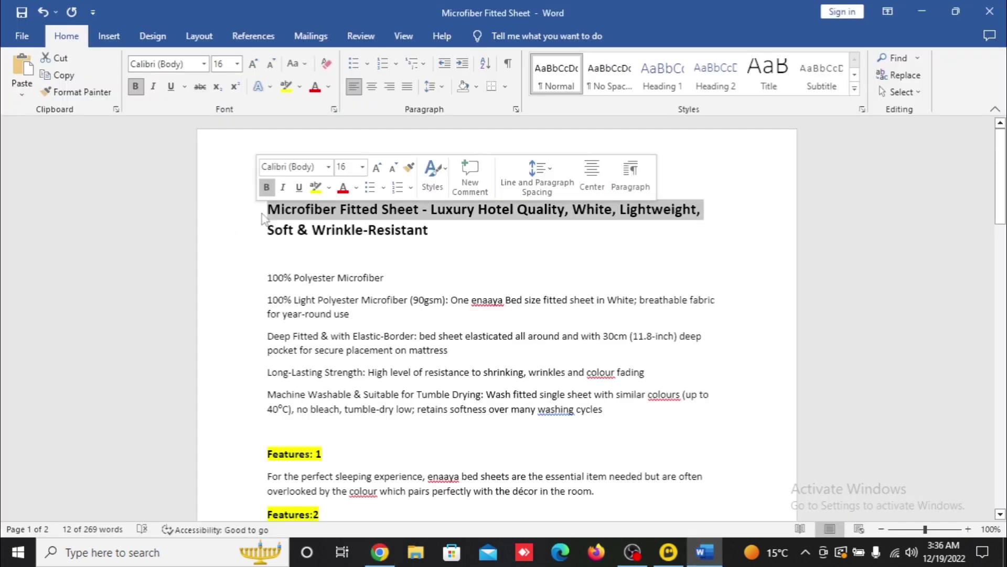
{"action": "left_click", "coordinate": [266, 221]}
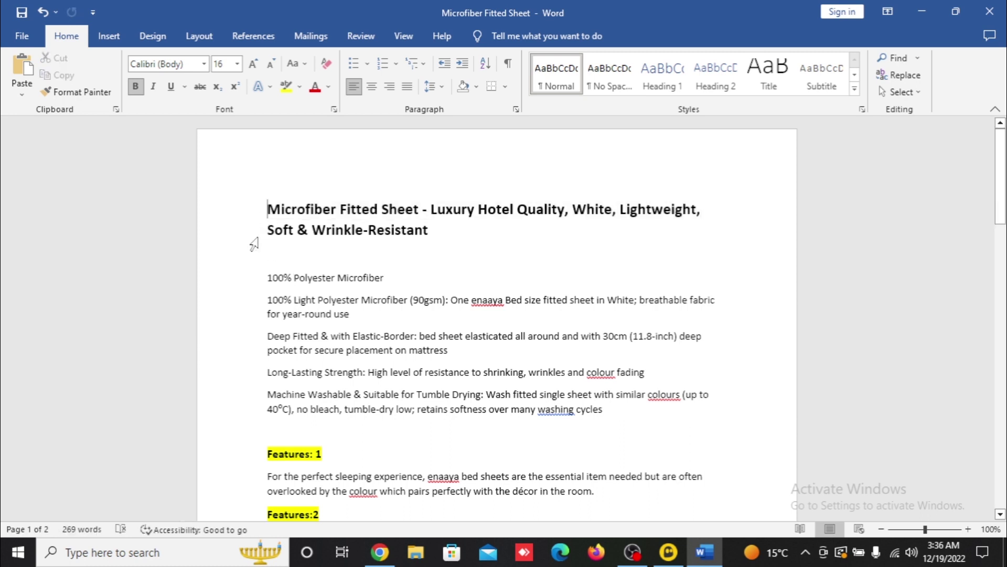
{"action": "left_click_drag", "start_coordinate": [254, 243], "coordinate": [269, 225]}
{"action": "key", "text": "ctrl+a"}
{"action": "key", "text": "ctrl+c"}
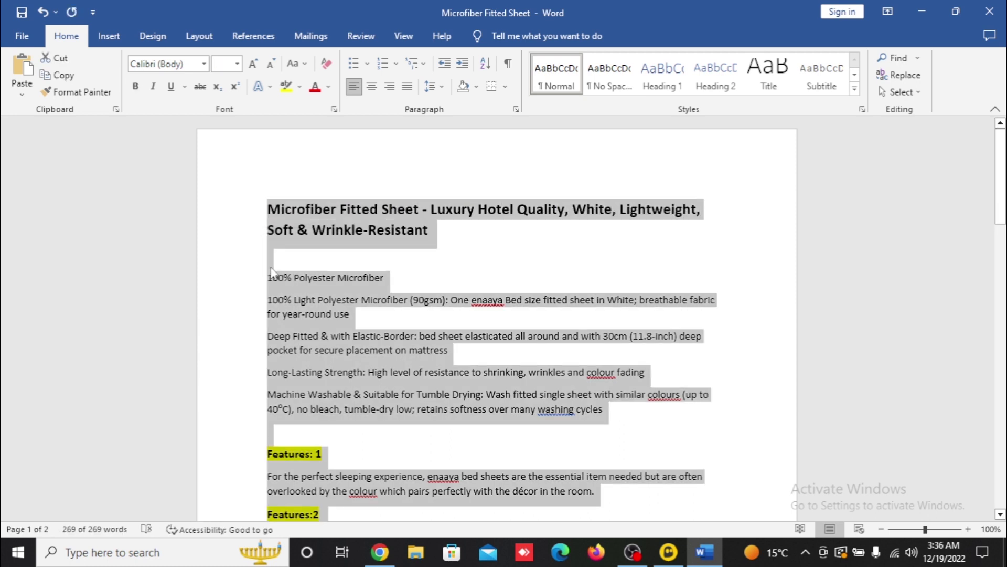
{"action": "key", "text": "alt+Tab"}
{"action": "left_click", "coordinate": [371, 221]}
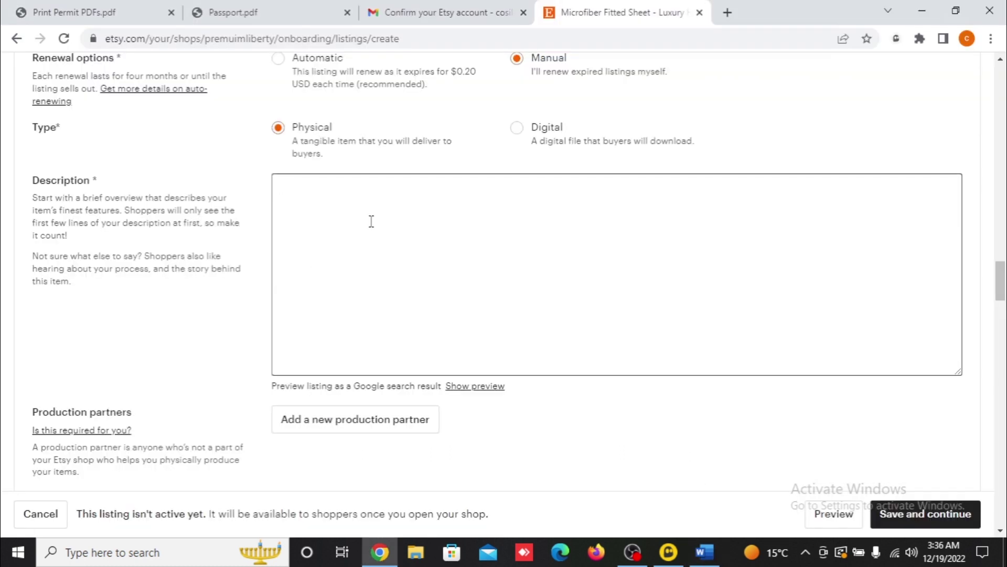
{"action": "key", "text": "ctrl+v"}
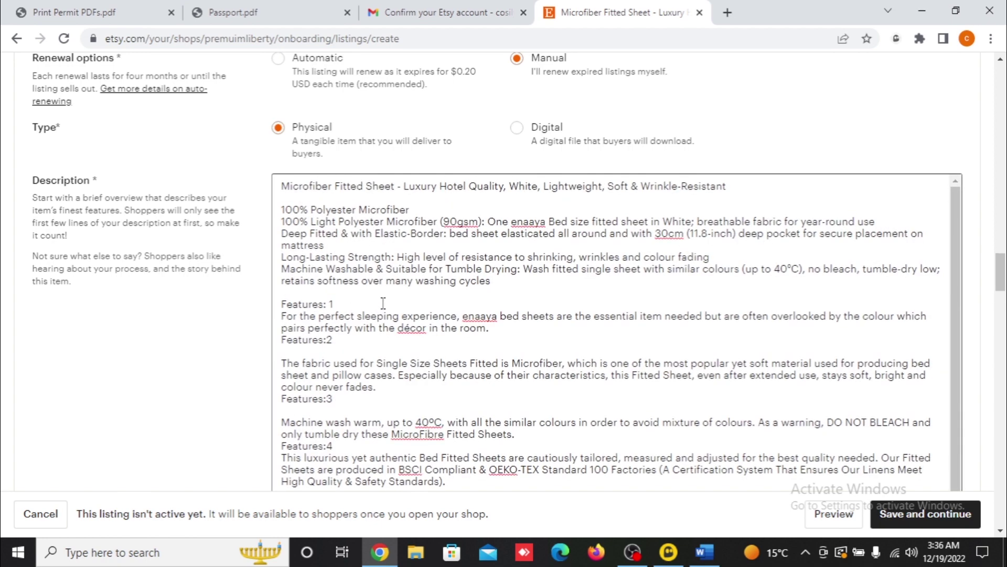
{"action": "scroll", "coordinate": [200, 312], "scroll_direction": "down", "scroll_amount": 5}
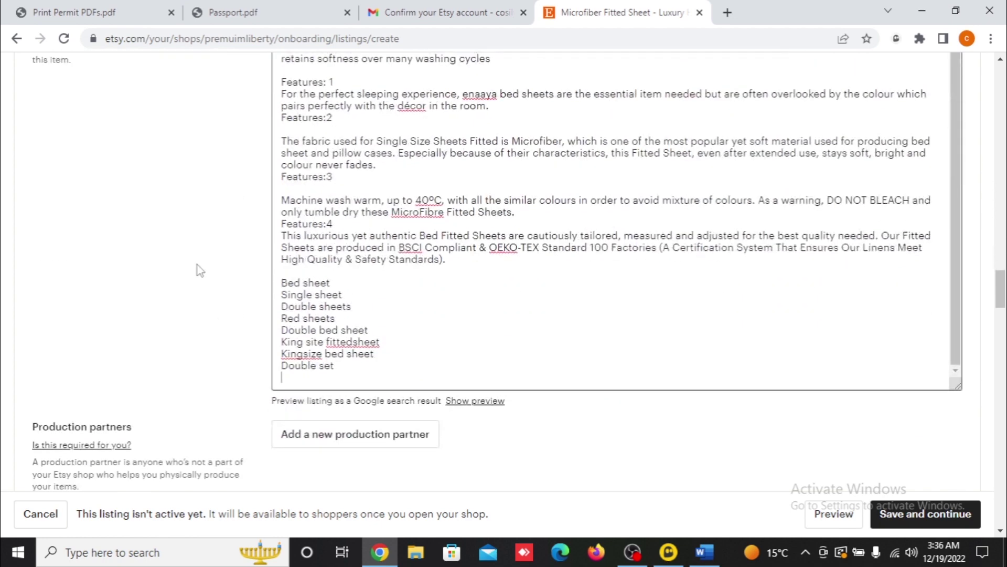
{"action": "scroll", "coordinate": [200, 270], "scroll_direction": "down", "scroll_amount": 4}
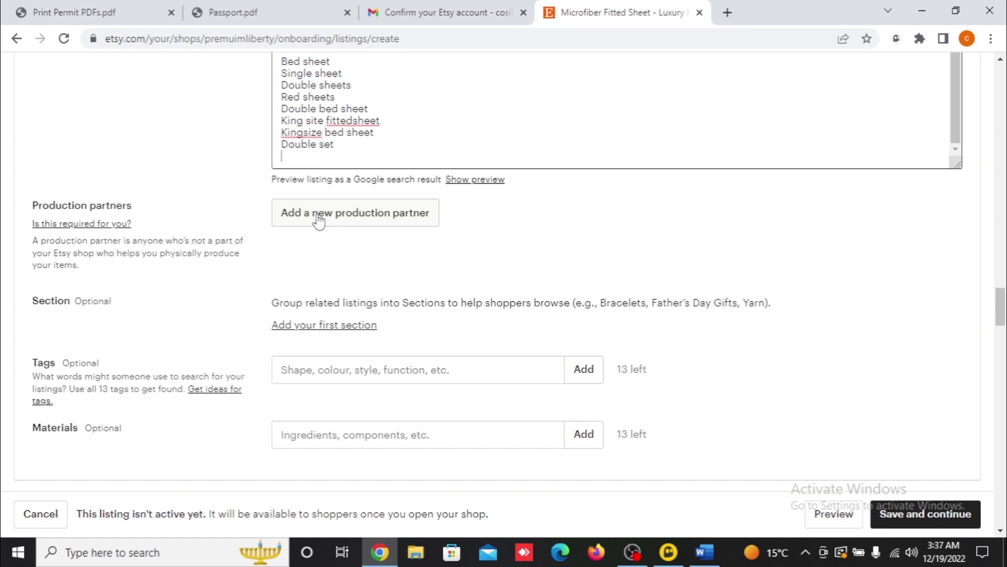
- Begin a new United Kingdom production partner with Other as the reason, pasting the partner description
{"action": "left_click", "coordinate": [318, 215]}
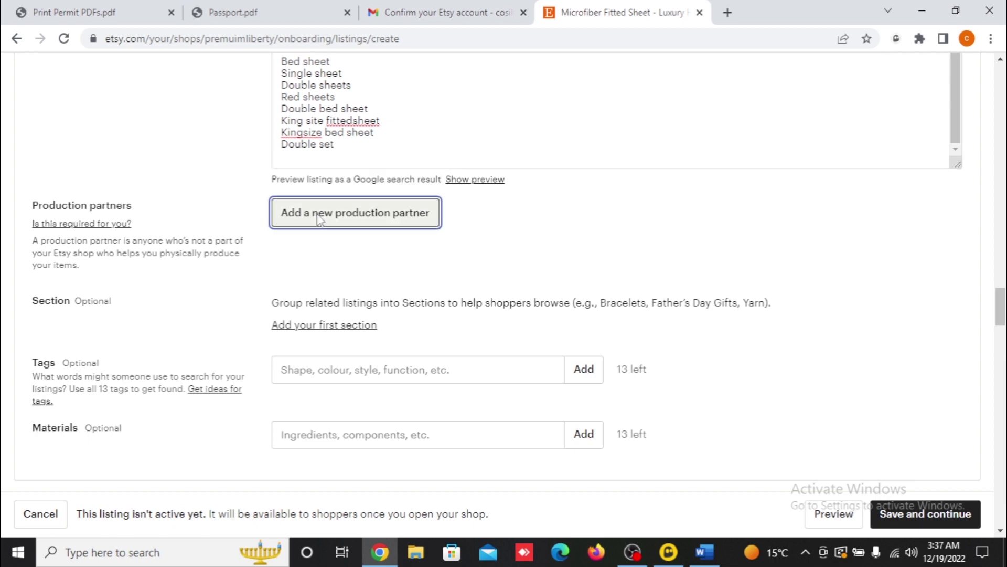
{"action": "scroll", "coordinate": [463, 141], "scroll_direction": "down", "scroll_amount": 3}
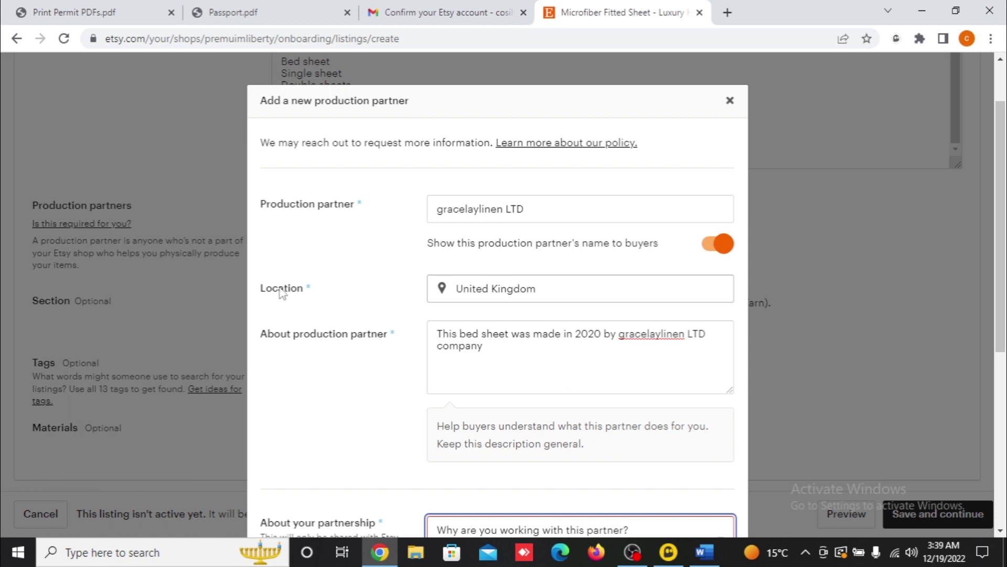
{"action": "scroll", "coordinate": [397, 298], "scroll_direction": "down", "scroll_amount": 1}
{"action": "scroll", "coordinate": [398, 298], "scroll_direction": "down", "scroll_amount": 3}
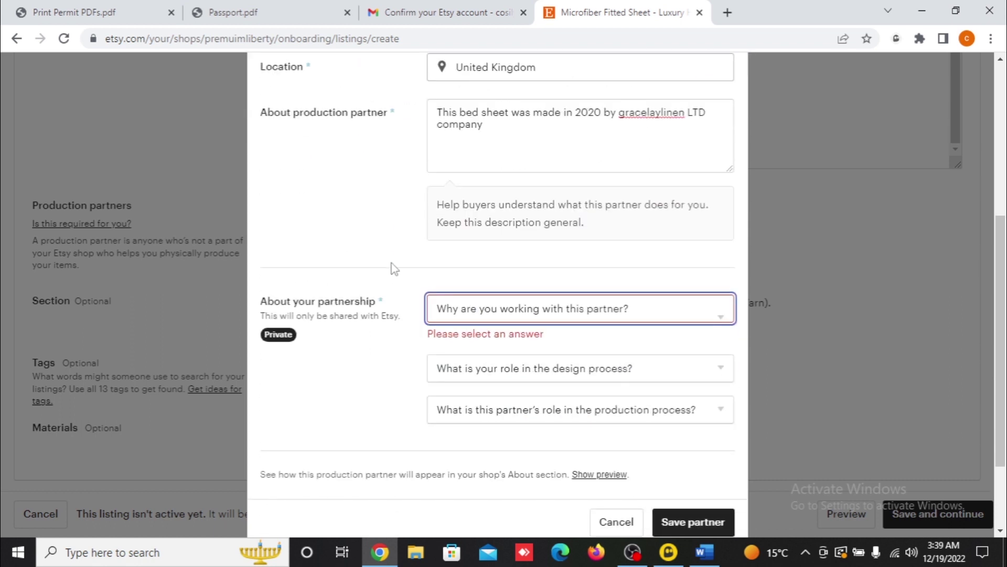
{"action": "scroll", "coordinate": [391, 265], "scroll_direction": "down", "scroll_amount": 2}
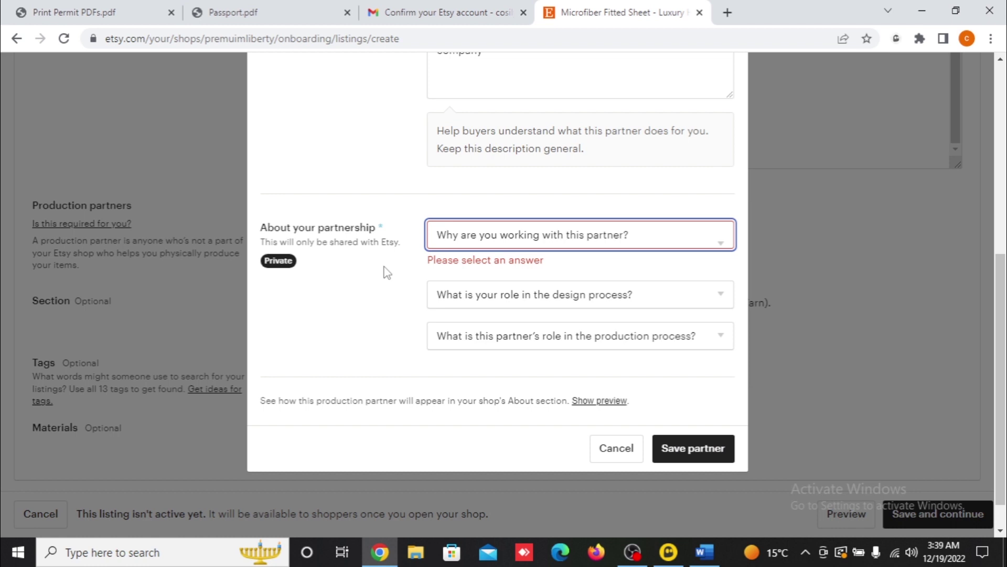
{"action": "left_click", "coordinate": [482, 241]}
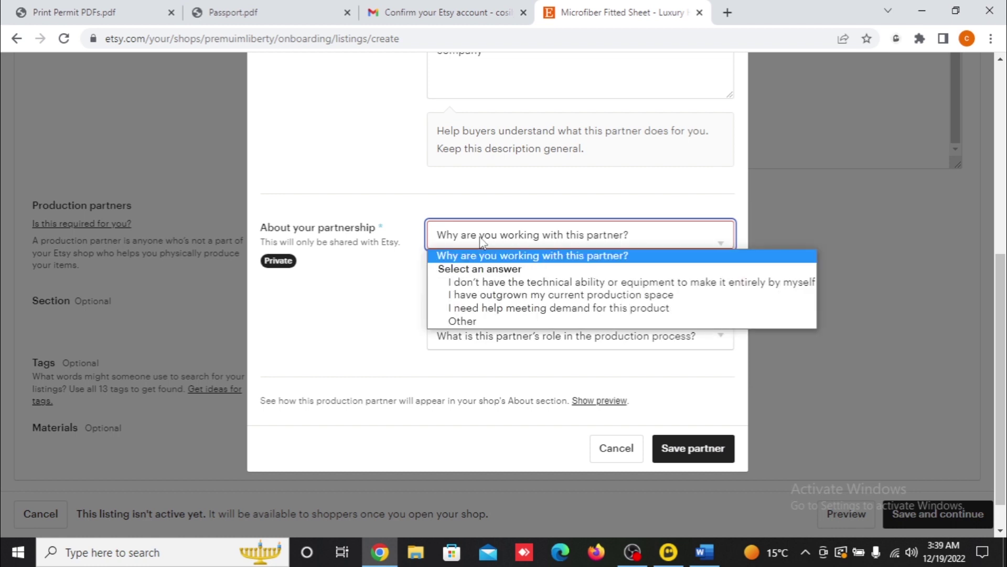
{"action": "left_click", "coordinate": [472, 321]}
{"action": "scroll", "coordinate": [479, 274], "scroll_direction": "up", "scroll_amount": 5}
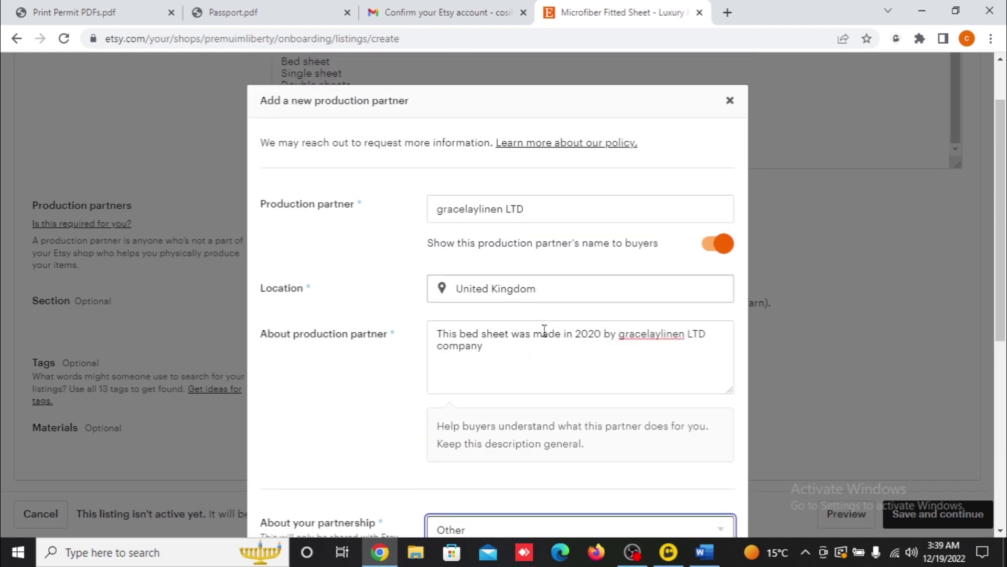
{"action": "left_click", "coordinate": [546, 354]}
{"action": "triple_click", "coordinate": [546, 355]}
{"action": "key", "text": "ctrl+c"}
{"action": "scroll", "coordinate": [342, 355], "scroll_direction": "down", "scroll_amount": 5}
{"action": "left_click", "coordinate": [479, 265]}
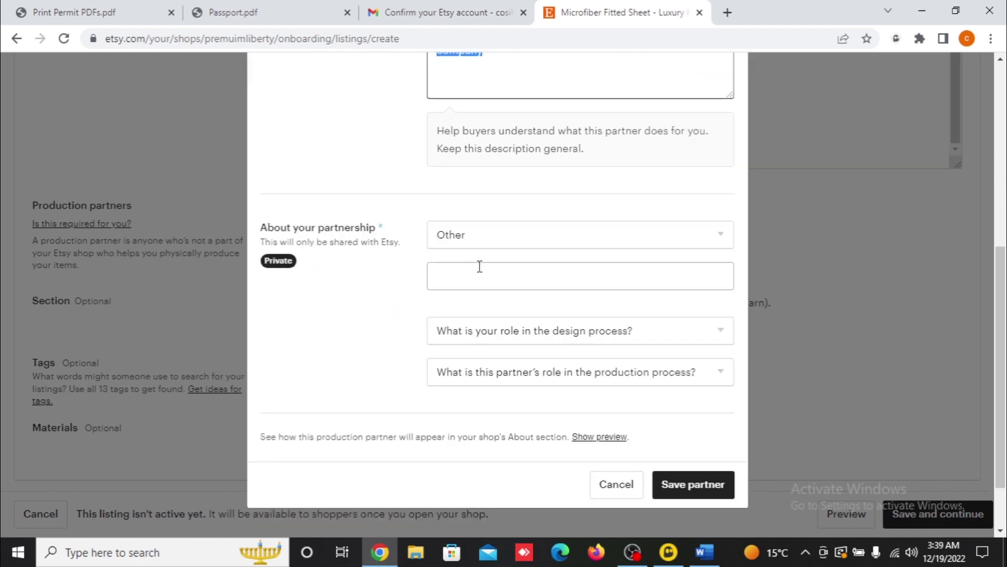
{"action": "key", "text": "ctrl+v"}
- Set roles to 'I design everything myself' and 'They do everything for me', then save the partner
{"action": "scroll", "coordinate": [367, 308], "scroll_direction": "down", "scroll_amount": 2}
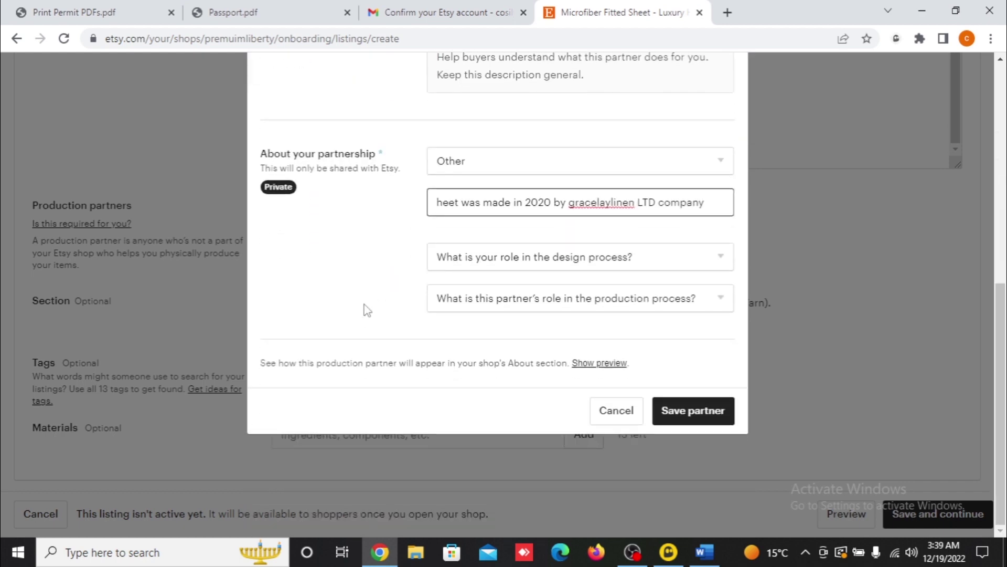
{"action": "left_click", "coordinate": [485, 261]}
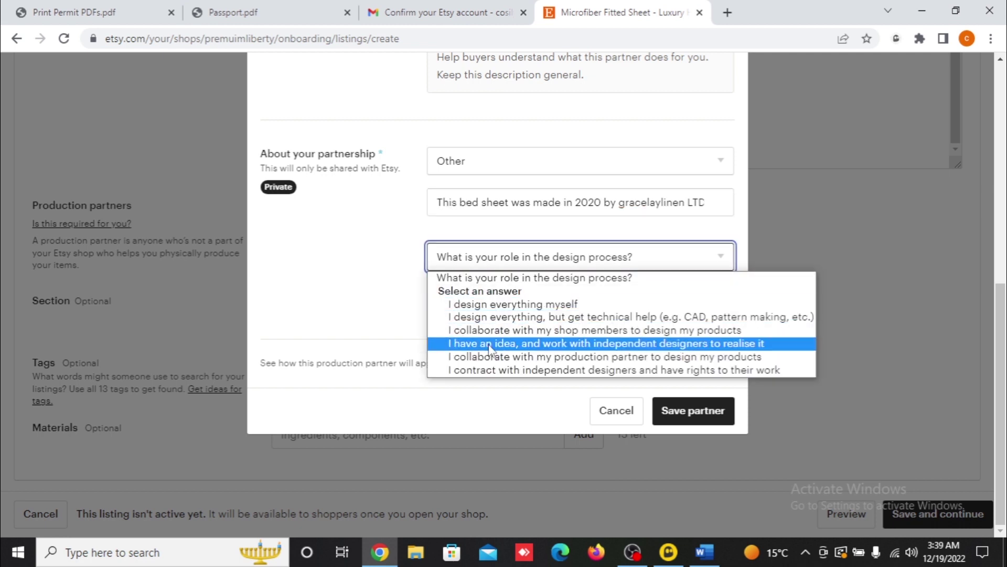
{"action": "left_click", "coordinate": [493, 305]}
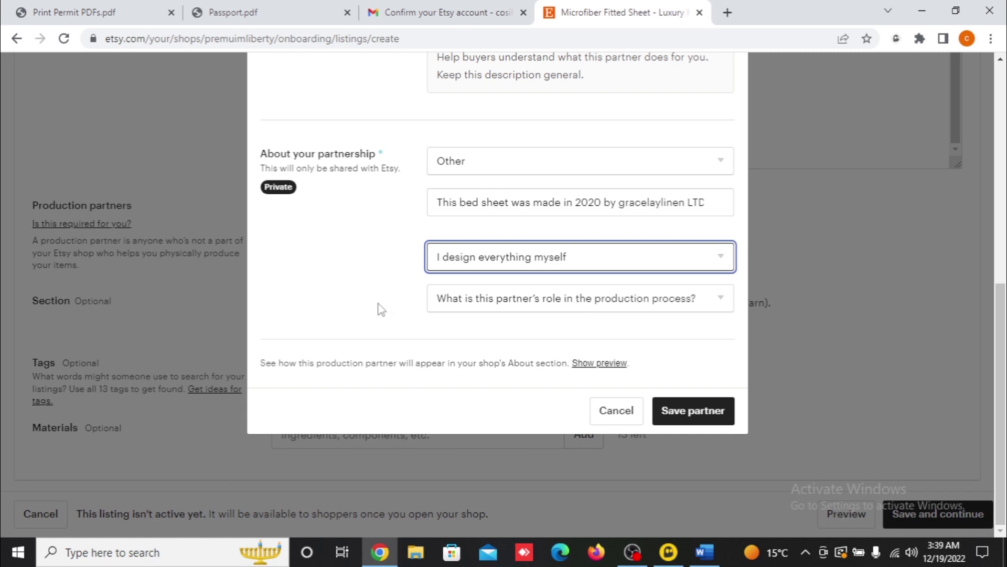
{"action": "left_click", "coordinate": [484, 304]}
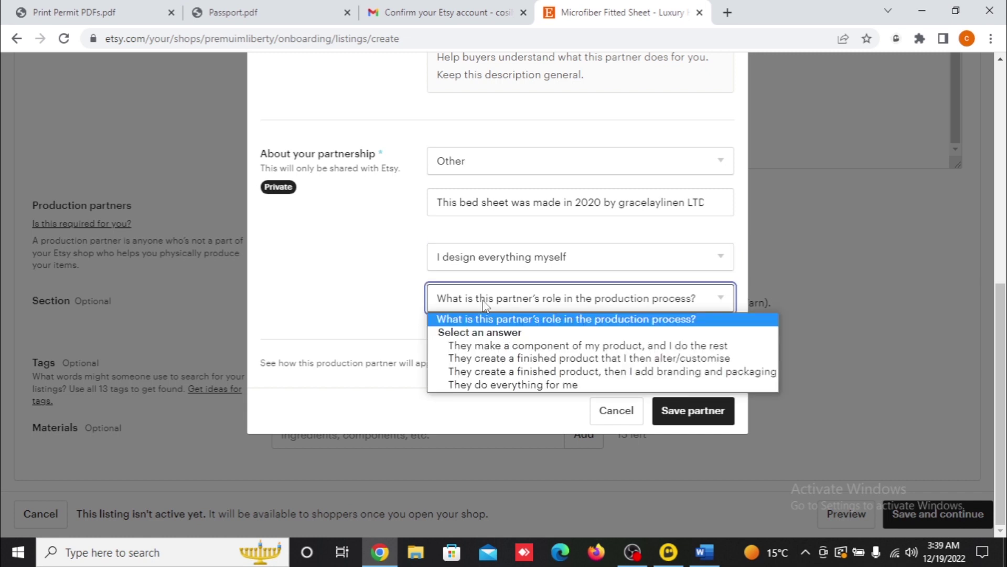
{"action": "left_click", "coordinate": [483, 385]}
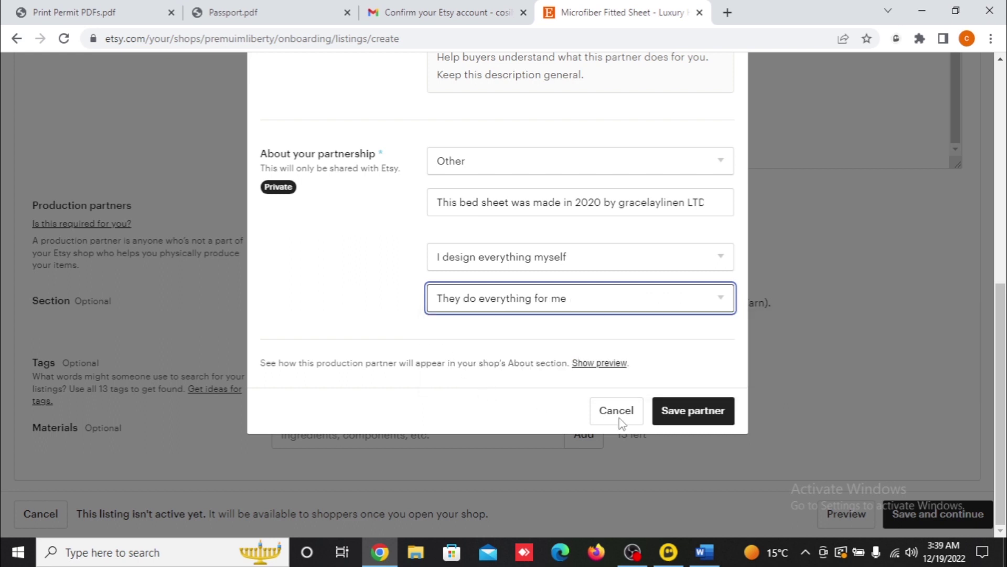
{"action": "left_click", "coordinate": [695, 417]}
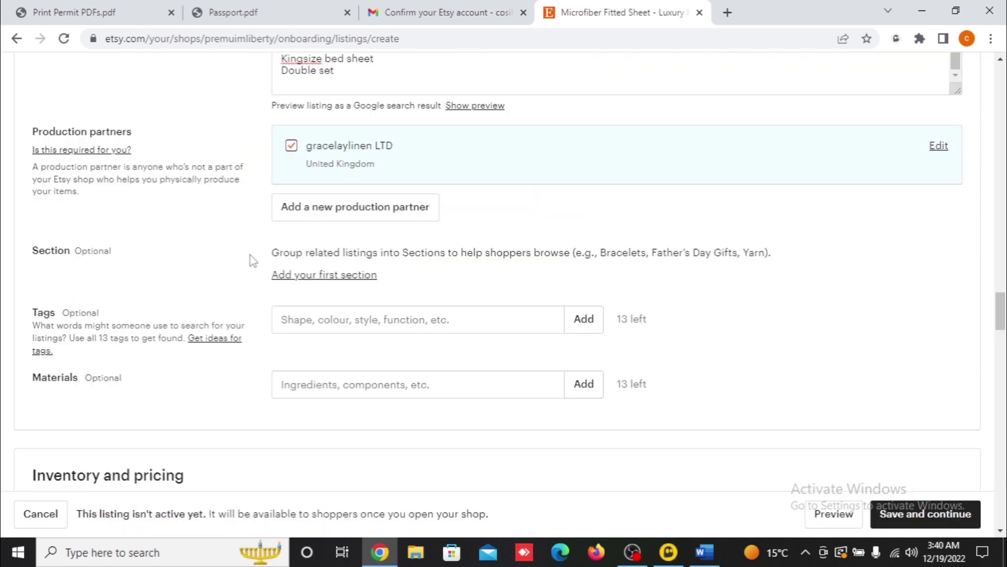
- Create the shop's first section titled 'Bedding' and assign the listing to it
{"action": "scroll", "coordinate": [252, 261], "scroll_direction": "down", "scroll_amount": 1}
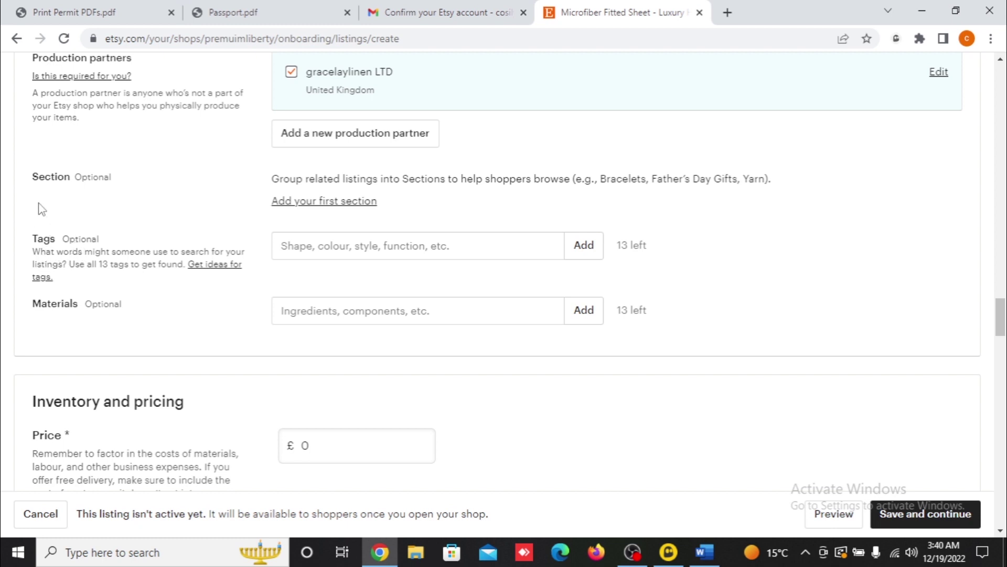
{"action": "key", "text": "ctrl+2"}
{"action": "mouse_move", "coordinate": [24, 157]}
{"action": "left_mouse_down"}
{"action": "mouse_move", "coordinate": [168, 203]}
{"action": "mouse_move", "coordinate": [196, 167]}
{"action": "left_mouse_up"}
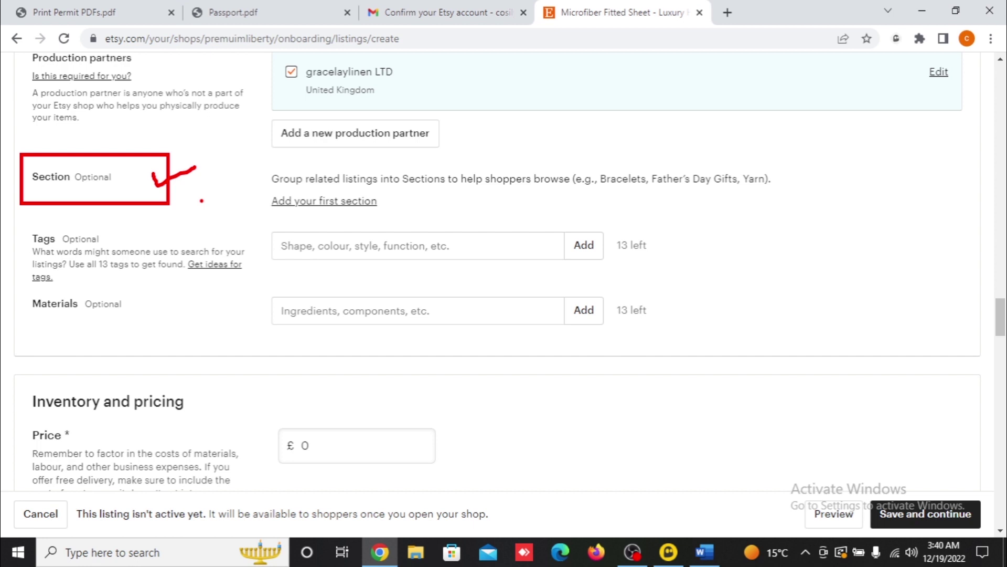
{"action": "key", "text": "Escape"}
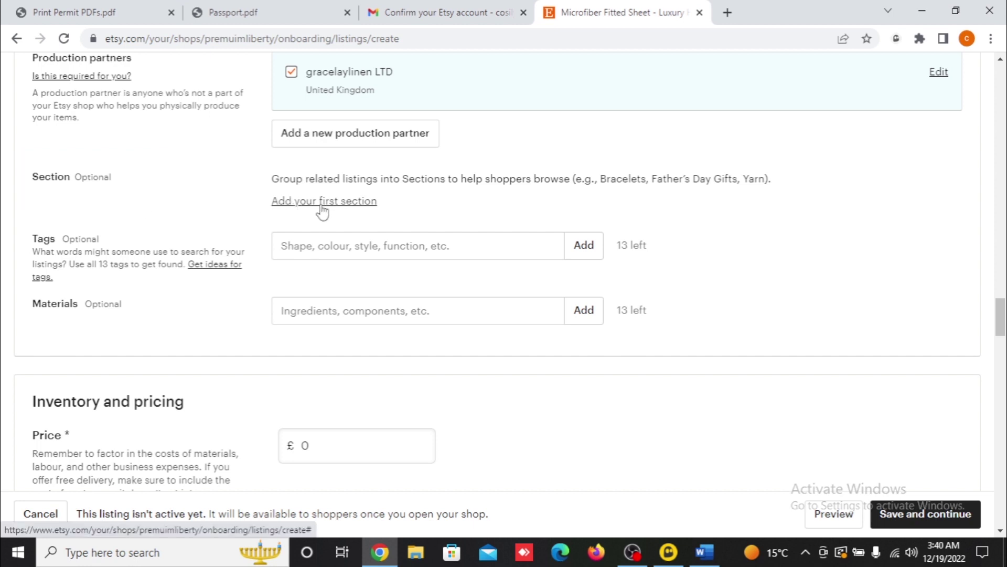
{"action": "left_click", "coordinate": [321, 203]}
{"action": "left_click", "coordinate": [422, 297]}
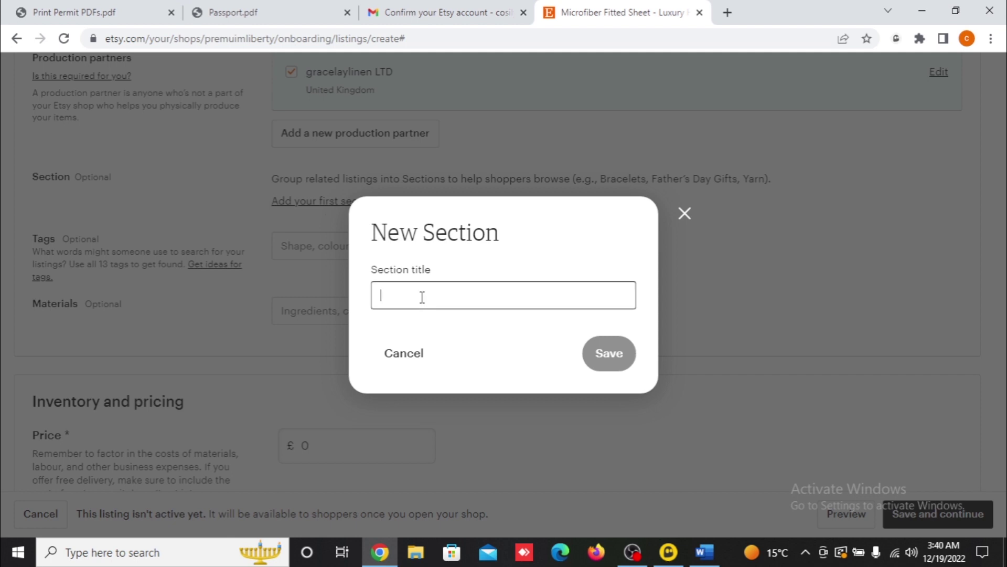
{"action": "type", "text": "Bedding"}
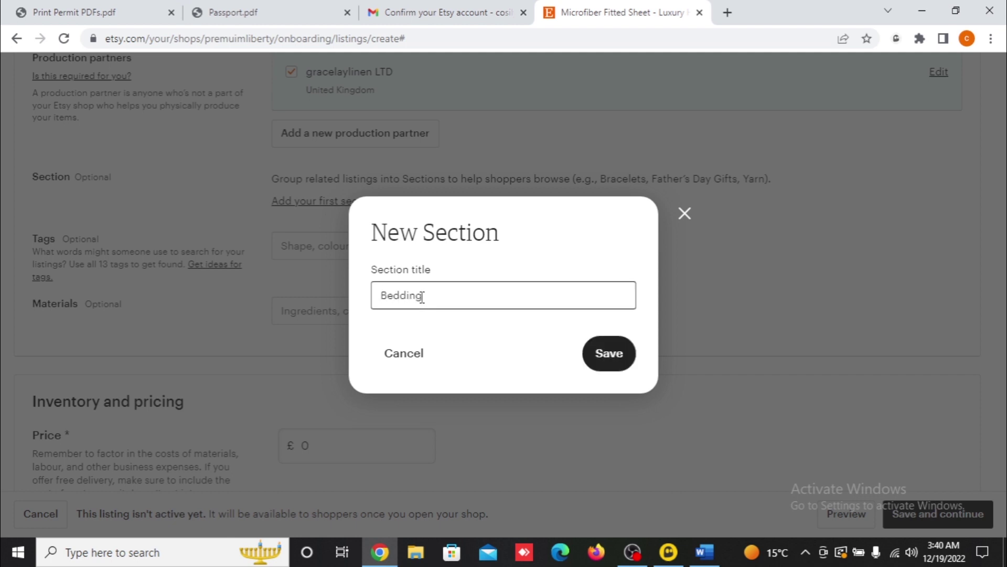
{"action": "left_click", "coordinate": [590, 354]}
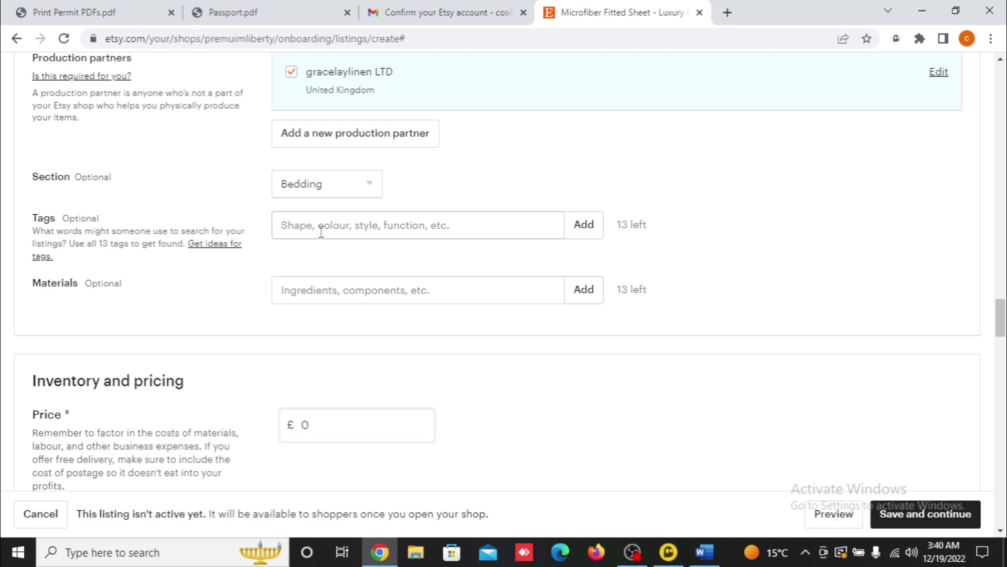
- Copy 'Double sheets' from the Word keyword list and add it as a listing tag
{"action": "left_click", "coordinate": [704, 552]}
{"action": "scroll", "coordinate": [518, 436], "scroll_direction": "down", "scroll_amount": 7}
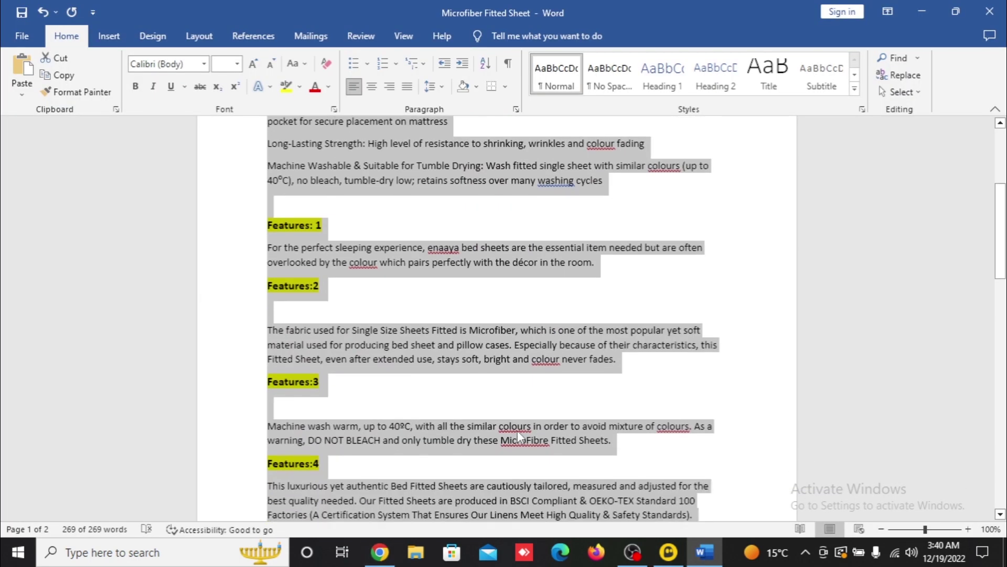
{"action": "scroll", "coordinate": [518, 436], "scroll_direction": "down", "scroll_amount": 8}
{"action": "left_click", "coordinate": [441, 371]}
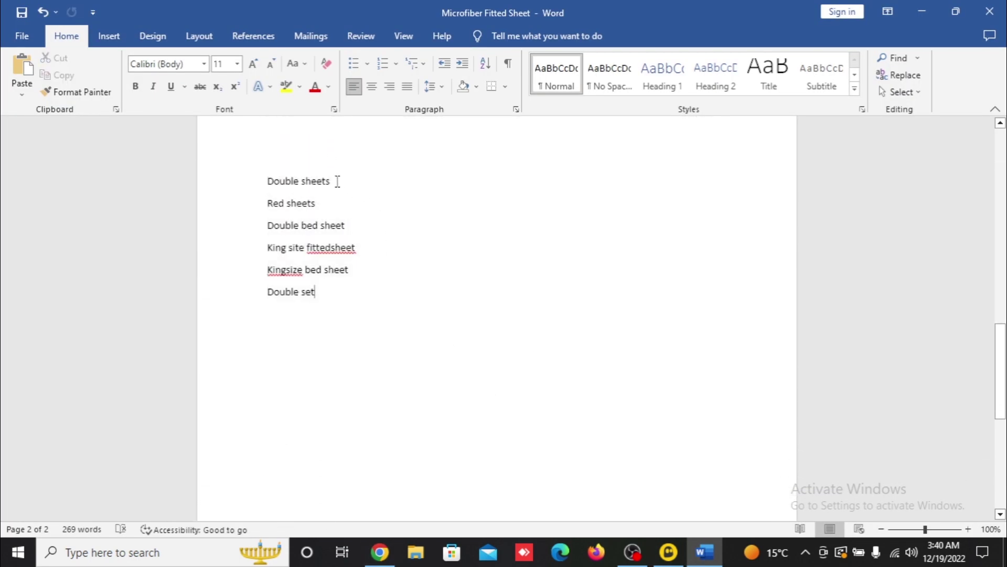
{"action": "left_click_drag", "start_coordinate": [338, 181], "coordinate": [248, 190]}
{"action": "key", "text": "ctrl+c"}
{"action": "key", "text": "alt+Tab"}
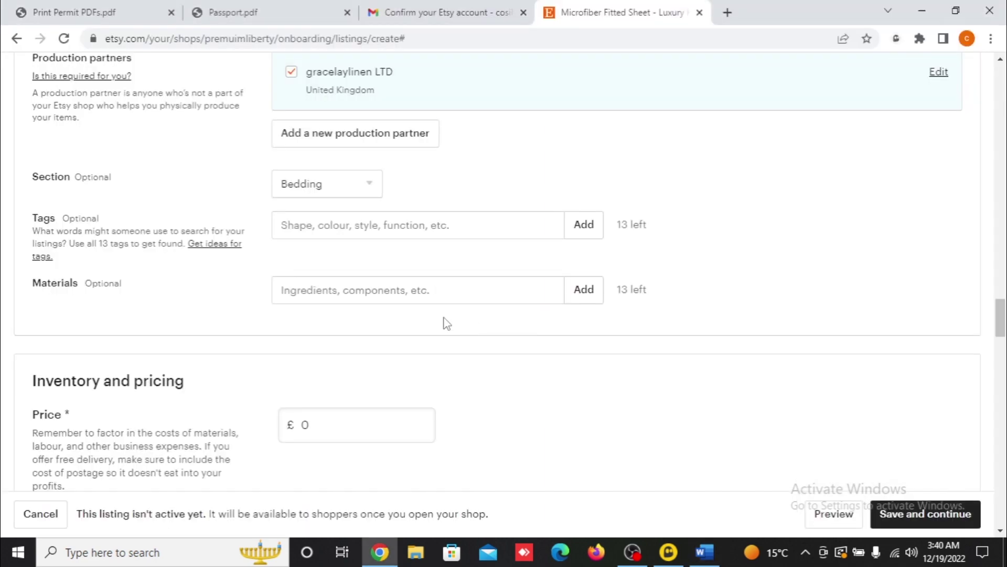
{"action": "left_click", "coordinate": [360, 226]}
{"action": "key", "text": "ctrl+v"}
{"action": "key", "text": "Return"}
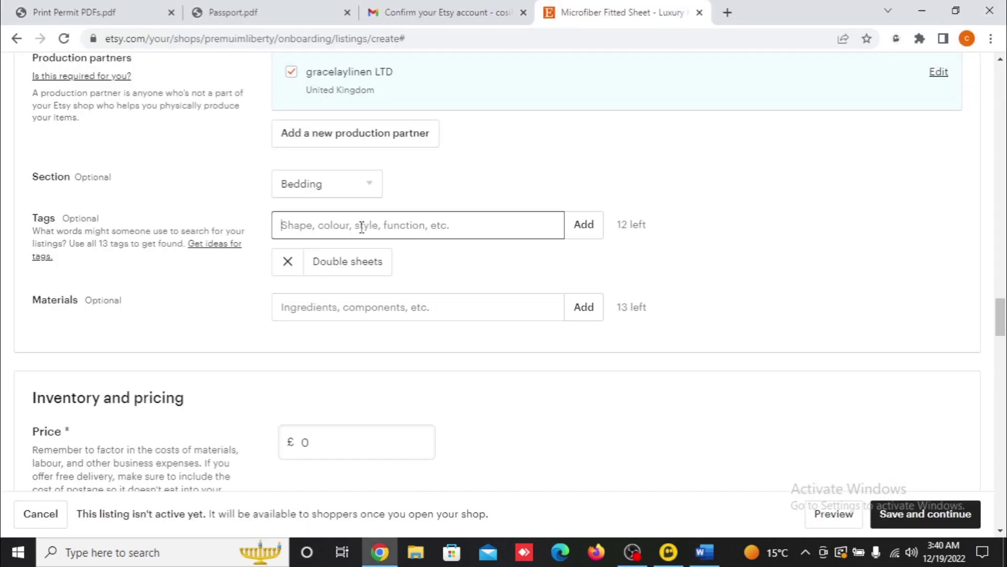
- Paste 'Double bed sheet' and 'King site fittedsheet' from the keyword list into Tags
{"action": "key", "text": "alt+Tab"}
{"action": "left_click_drag", "start_coordinate": [348, 226], "coordinate": [249, 226]}
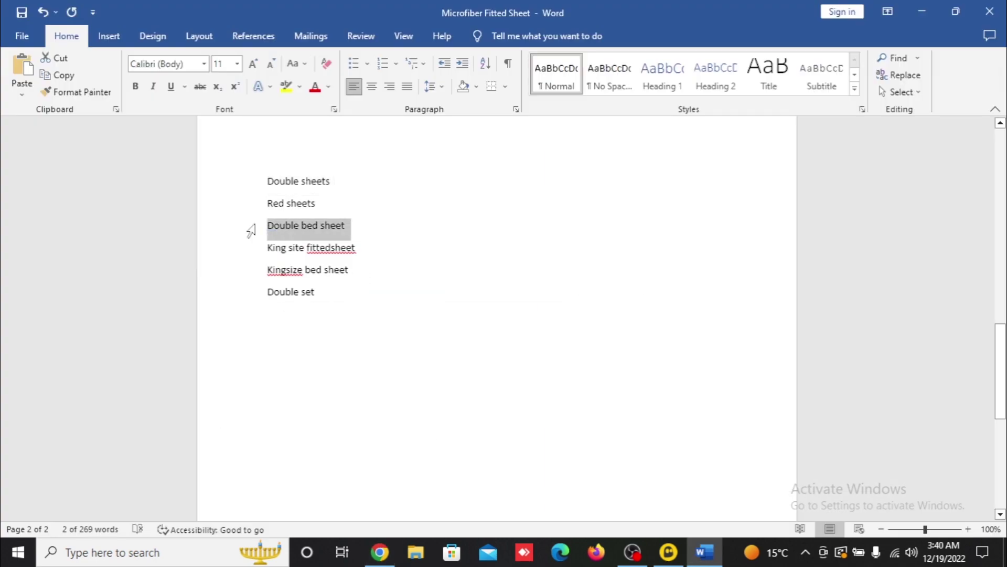
{"action": "key", "text": "ctrl+c"}
{"action": "key", "text": "alt+Tab"}
{"action": "key", "text": "ctrl+v"}
{"action": "key", "text": "alt+Tab"}
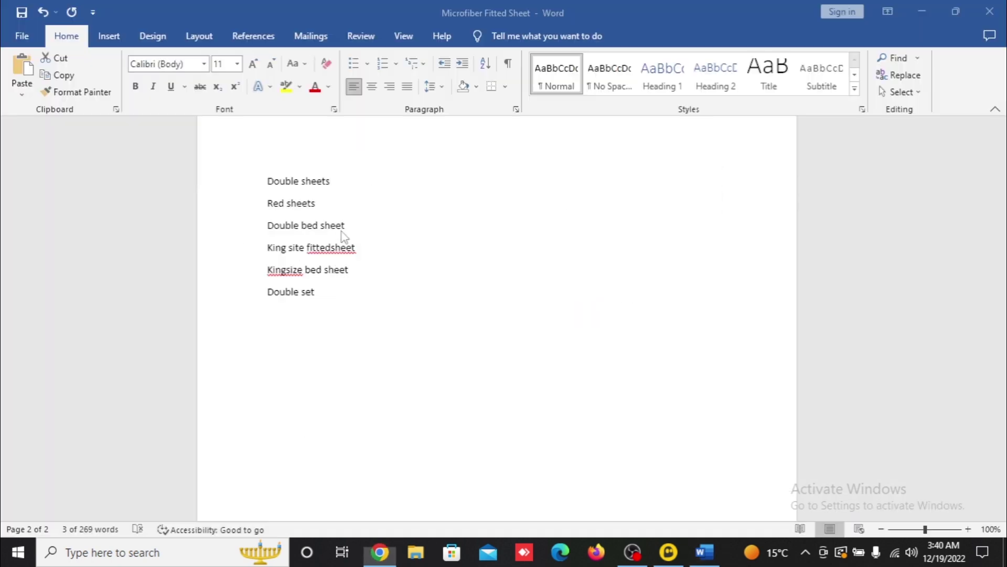
{"action": "left_click_drag", "start_coordinate": [360, 250], "coordinate": [234, 249]}
{"action": "key", "text": "ctrl+c"}
{"action": "key", "text": "alt+Tab"}
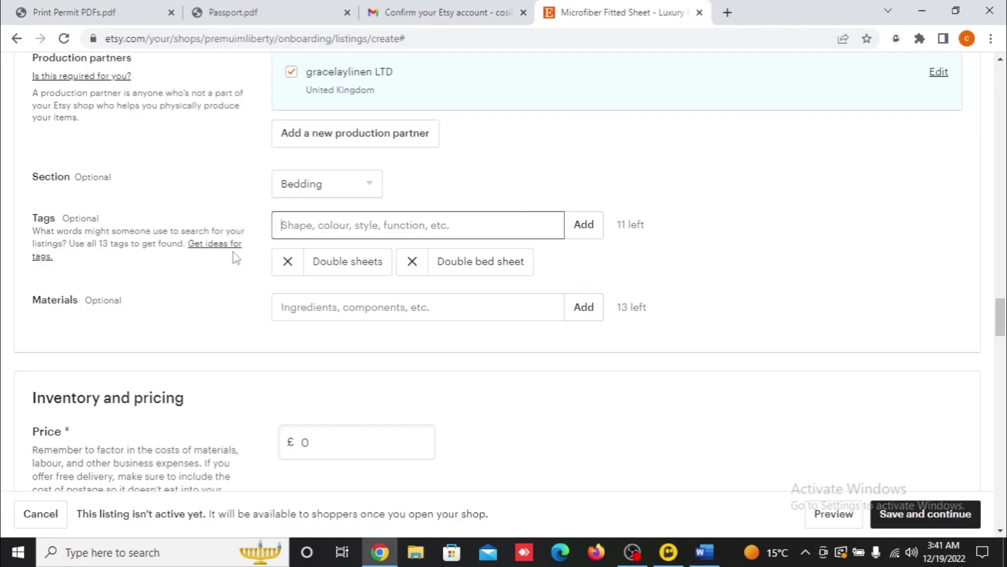
{"action": "key", "text": "ctrl+v"}
{"action": "key", "text": "alt+Tab"}
{"action": "key", "text": "alt+Tab"}
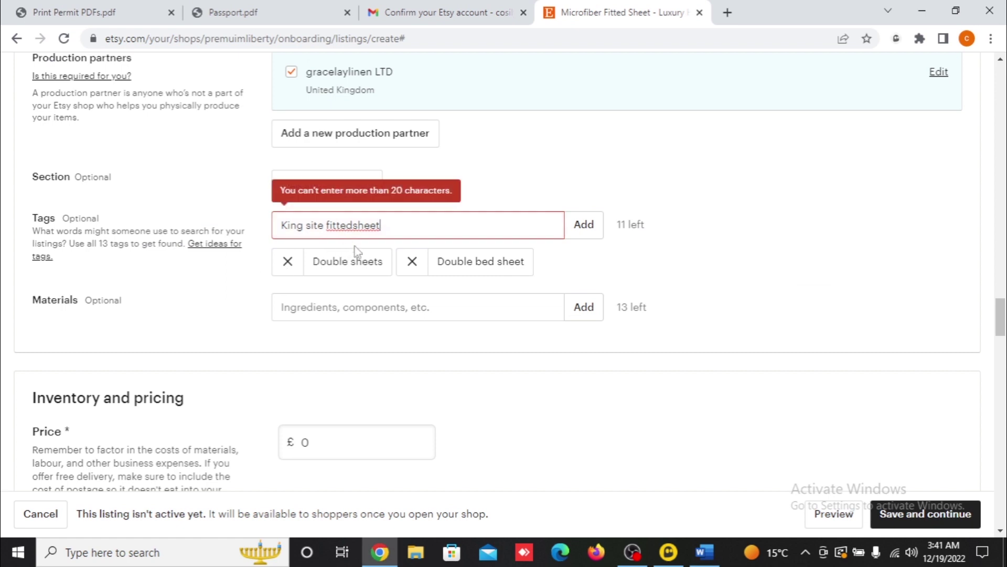
{"action": "key", "text": "alt+Tab"}
- Replace the over-long tag text with 'Single sheet' and add it as a tag
{"action": "scroll", "coordinate": [392, 330], "scroll_direction": "up", "scroll_amount": 8}
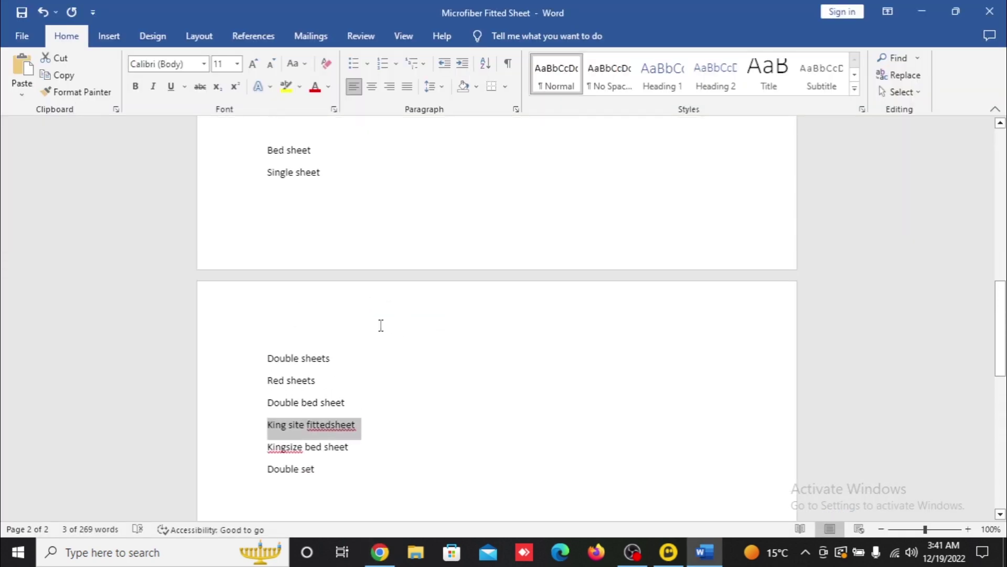
{"action": "left_click_drag", "start_coordinate": [310, 257], "coordinate": [272, 257]}
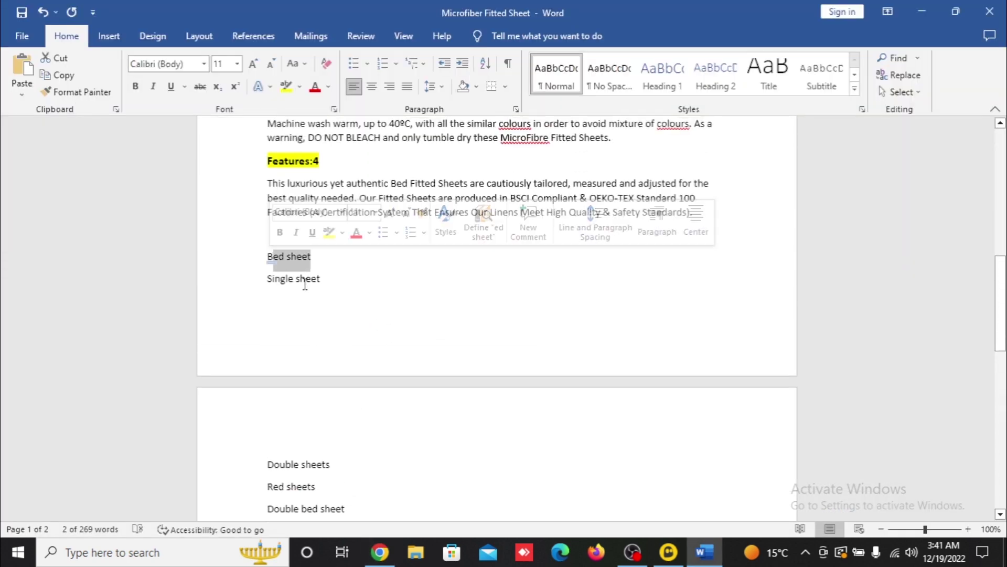
{"action": "left_click_drag", "start_coordinate": [321, 279], "coordinate": [269, 280]}
{"action": "key", "text": "alt+Tab"}
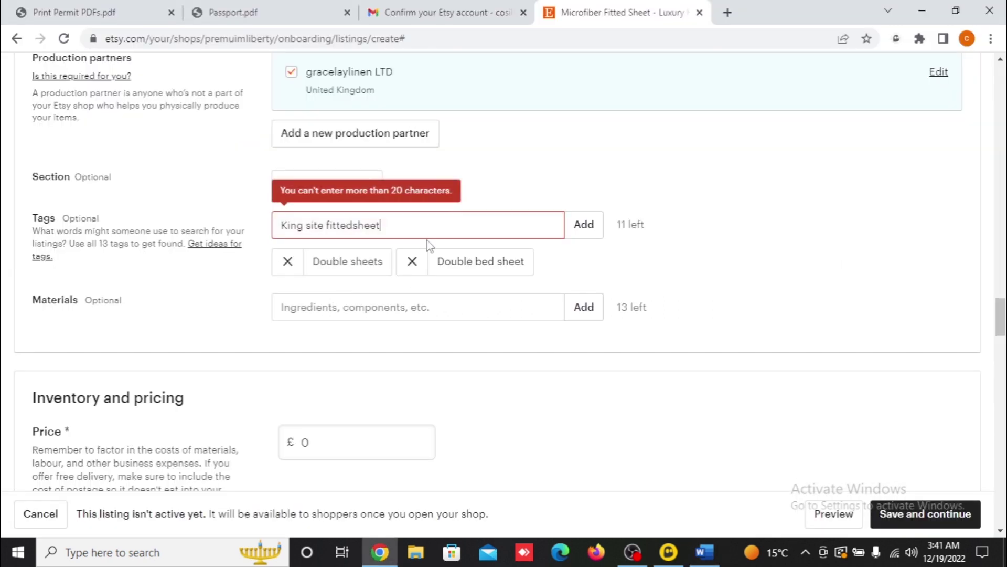
{"action": "key", "text": "ctrl+v"}
{"action": "left_click", "coordinate": [572, 239]}
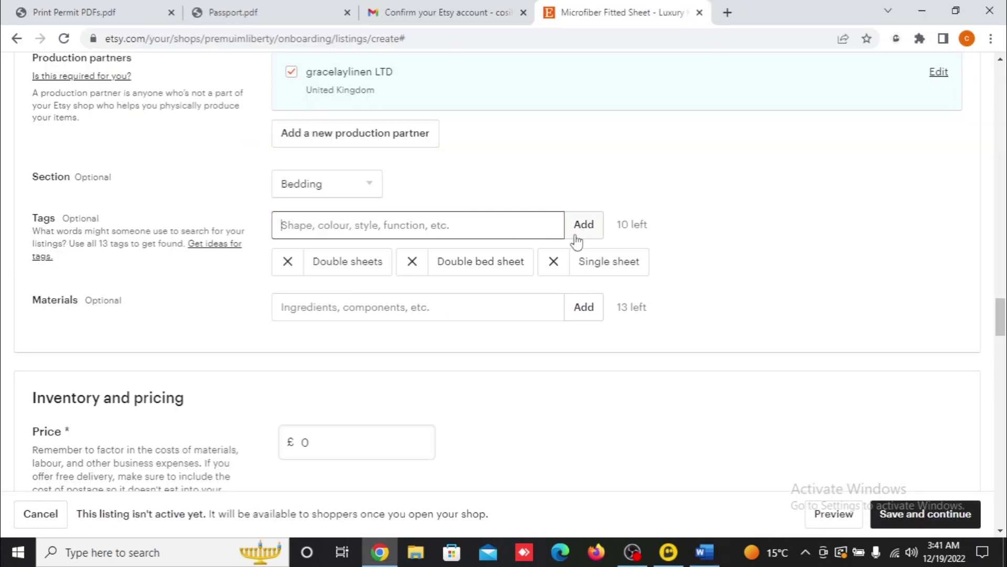
{"action": "left_click", "coordinate": [321, 310]}
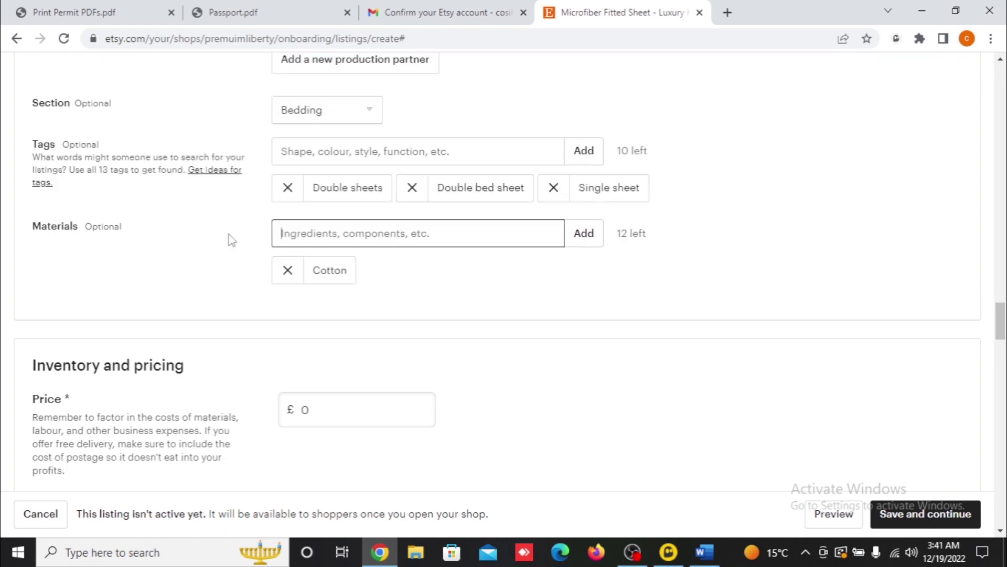
- Enter 10.99 as the listing price
{"action": "scroll", "coordinate": [240, 270], "scroll_direction": "down", "scroll_amount": 4}
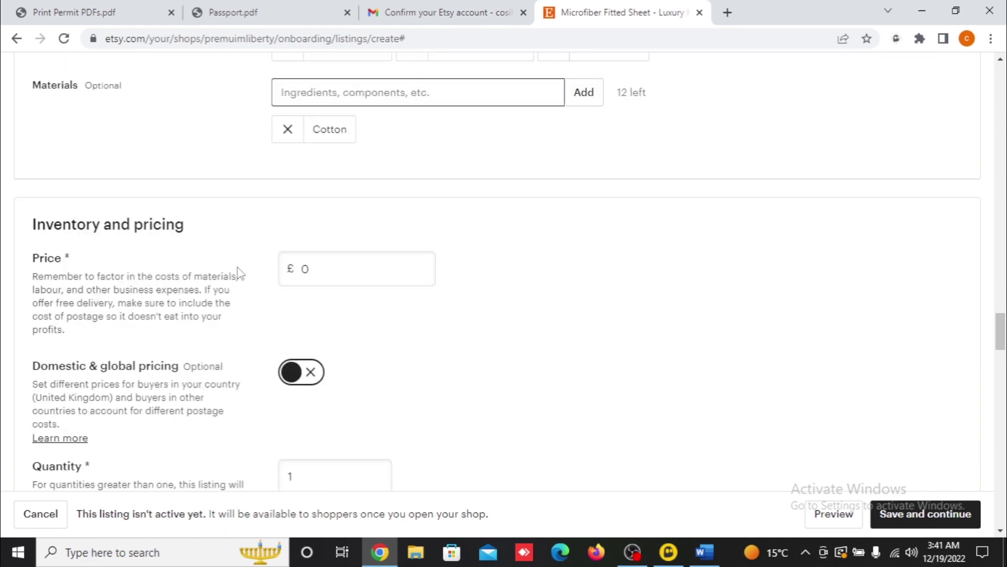
{"action": "left_click", "coordinate": [319, 190]}
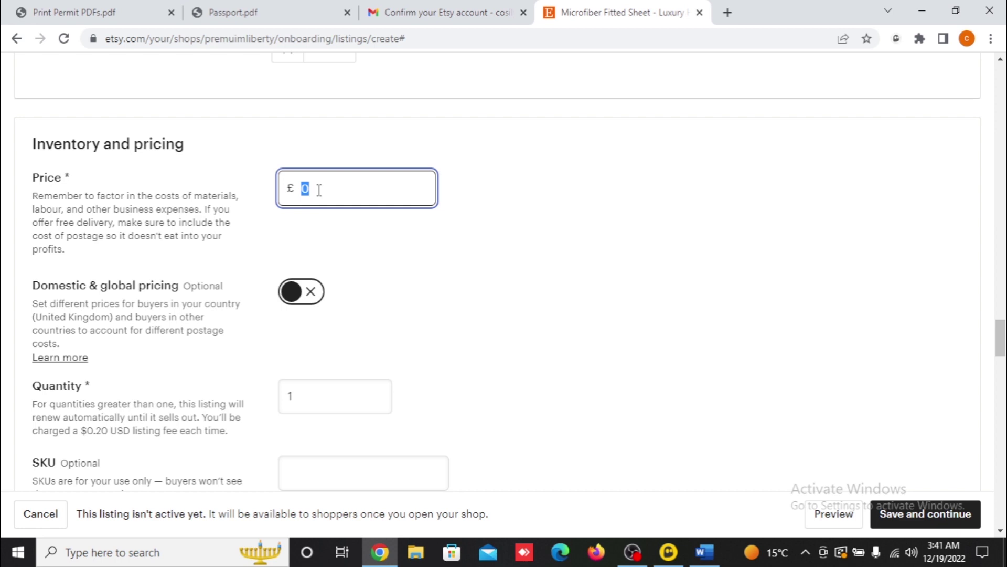
{"action": "type", "text": "10.99"}
{"action": "left_click", "coordinate": [427, 283]}
- Check quantity stays at 1 and the SKU field, then scroll down to Delivery
{"action": "scroll", "coordinate": [310, 244], "scroll_direction": "down", "scroll_amount": 3}
{"action": "left_click", "coordinate": [310, 244]}
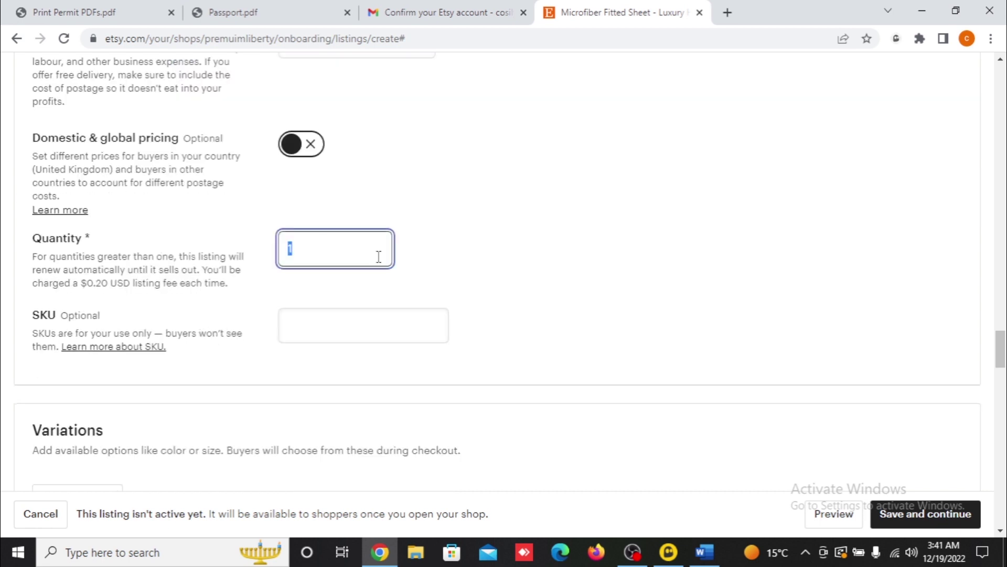
{"action": "scroll", "coordinate": [531, 263], "scroll_direction": "down", "scroll_amount": 3}
{"action": "left_click", "coordinate": [311, 178]}
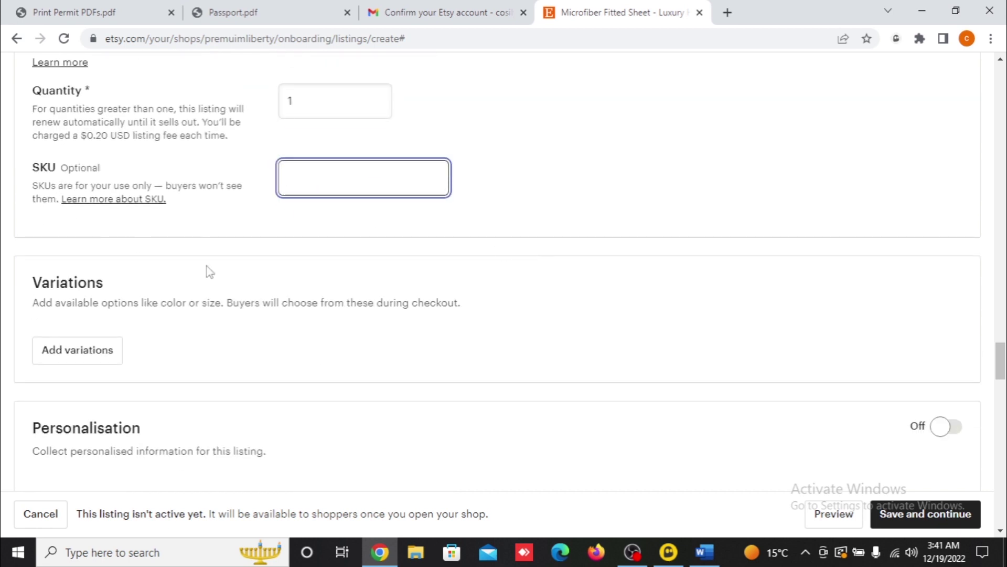
{"action": "scroll", "coordinate": [411, 316], "scroll_direction": "down", "scroll_amount": 3}
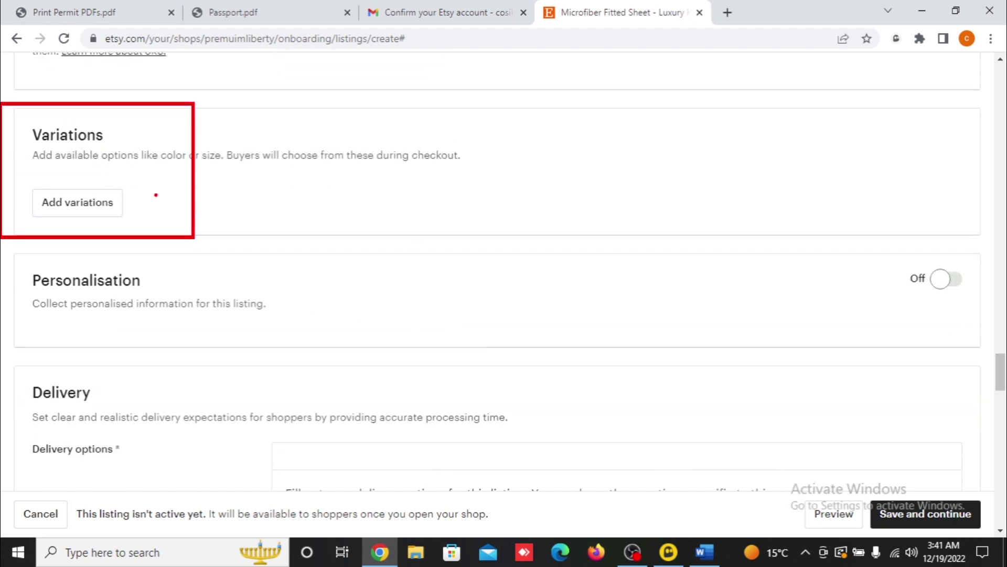
{"action": "left_click_drag", "start_coordinate": [153, 184], "coordinate": [269, 166]}
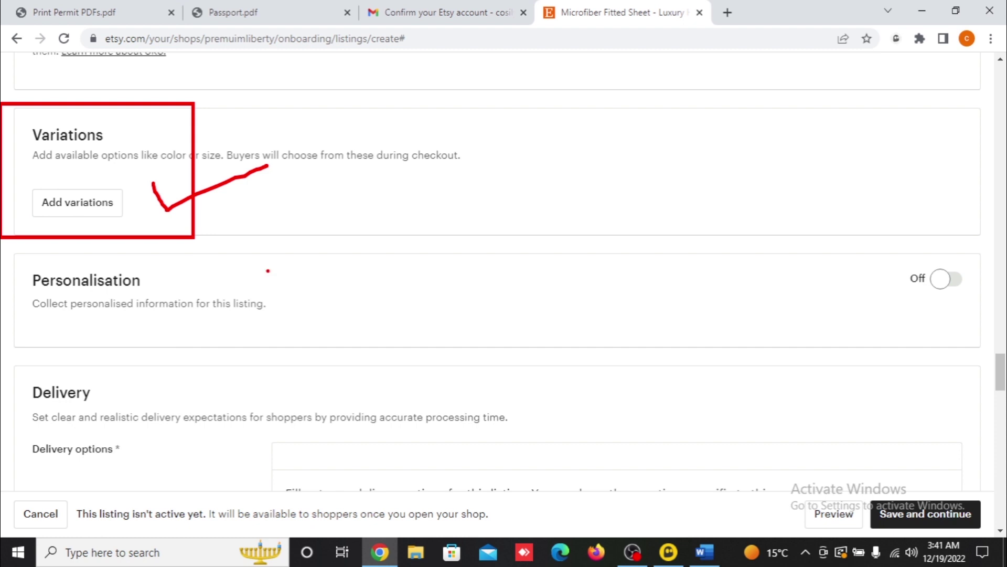
{"action": "scroll", "coordinate": [271, 276], "scroll_direction": "down", "scroll_amount": 1}
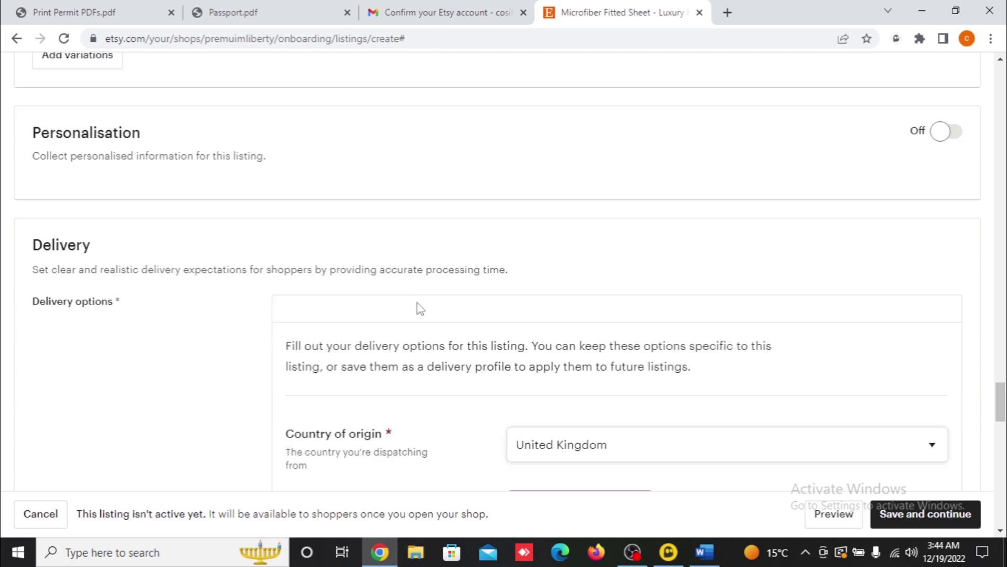
- Enter EC3M as the origin post code
{"action": "scroll", "coordinate": [420, 308], "scroll_direction": "down", "scroll_amount": 4}
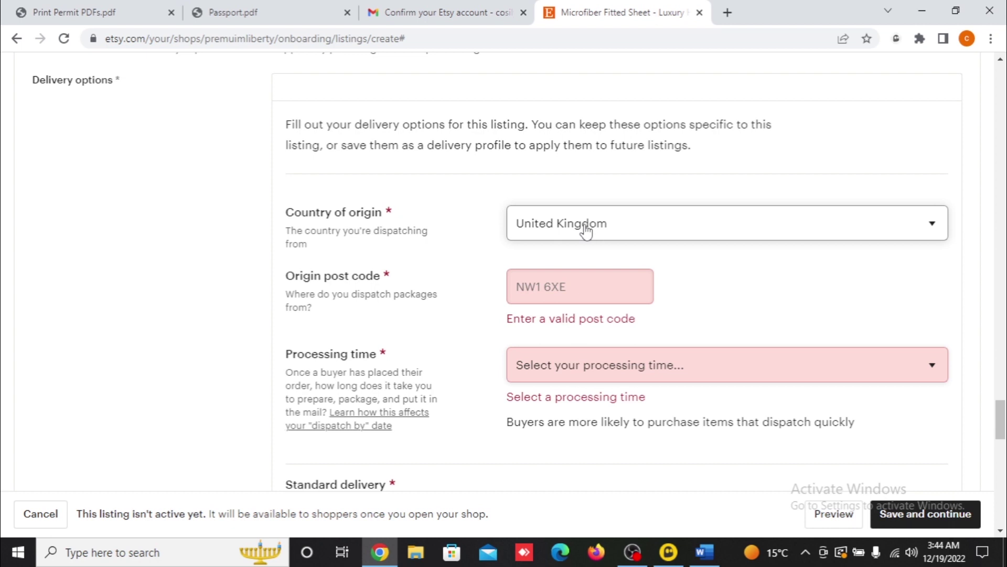
{"action": "scroll", "coordinate": [586, 231], "scroll_direction": "down", "scroll_amount": 1}
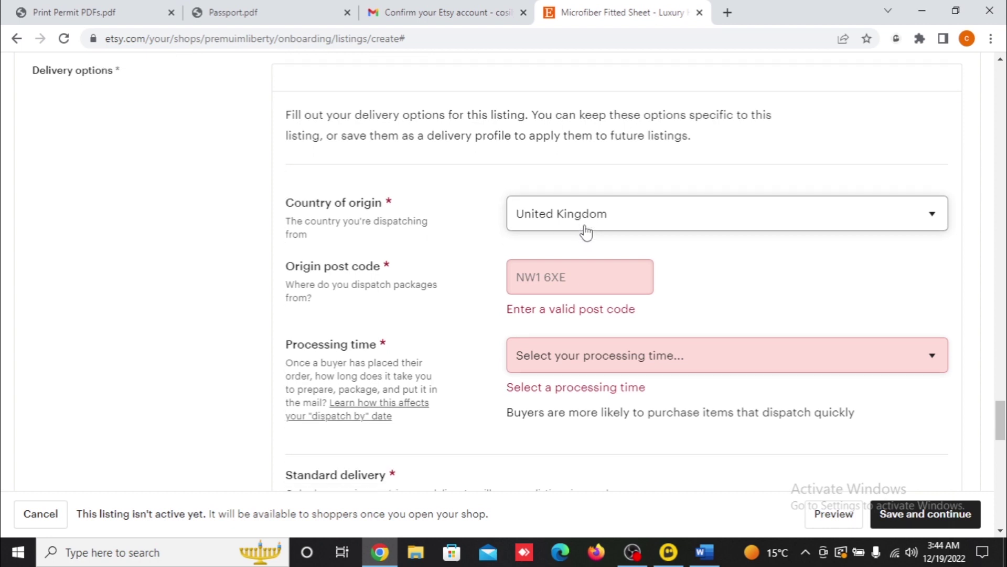
{"action": "left_click", "coordinate": [550, 219]}
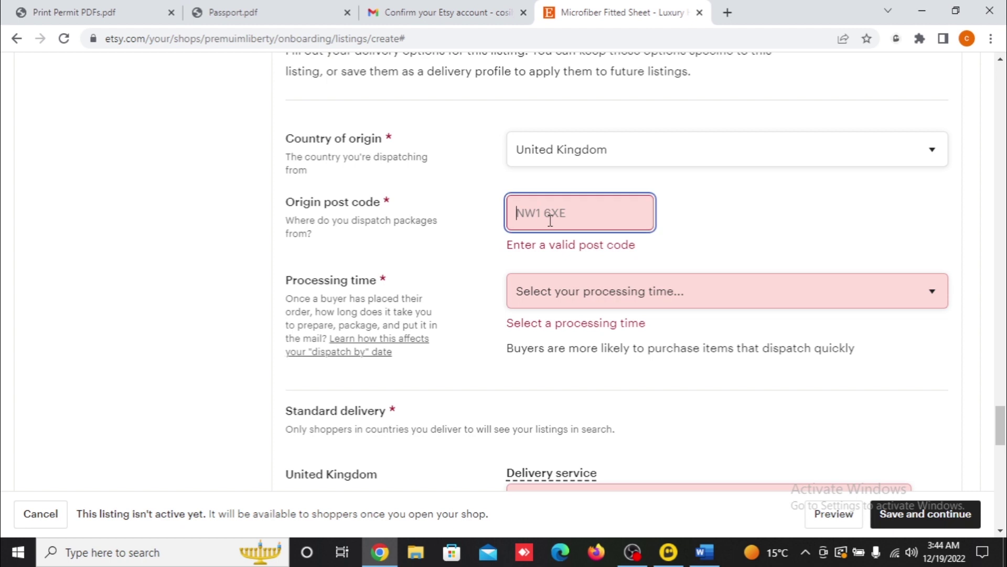
{"action": "type", "text": "EC3M"}
{"action": "left_click", "coordinate": [213, 226]}
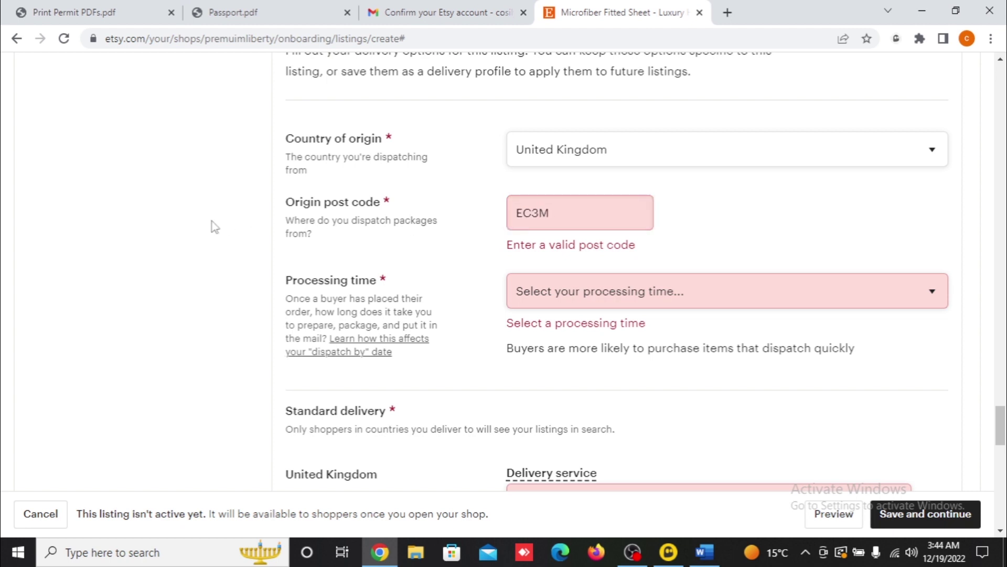
- Set processing time to 1-2 business days and delivery service to Royal Mail 2nd Class
{"action": "scroll", "coordinate": [213, 227], "scroll_direction": "down", "scroll_amount": 1}
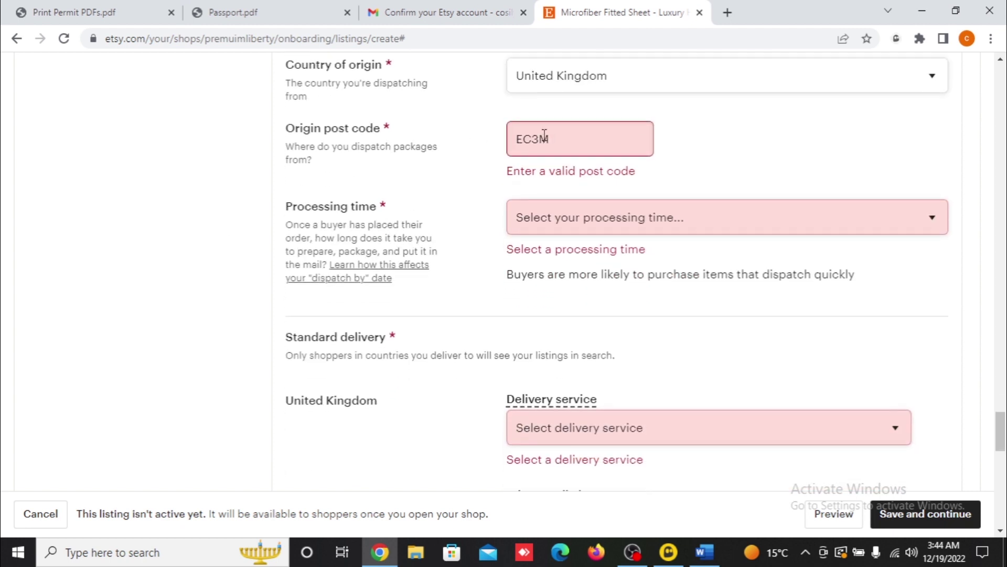
{"action": "left_click", "coordinate": [560, 226]}
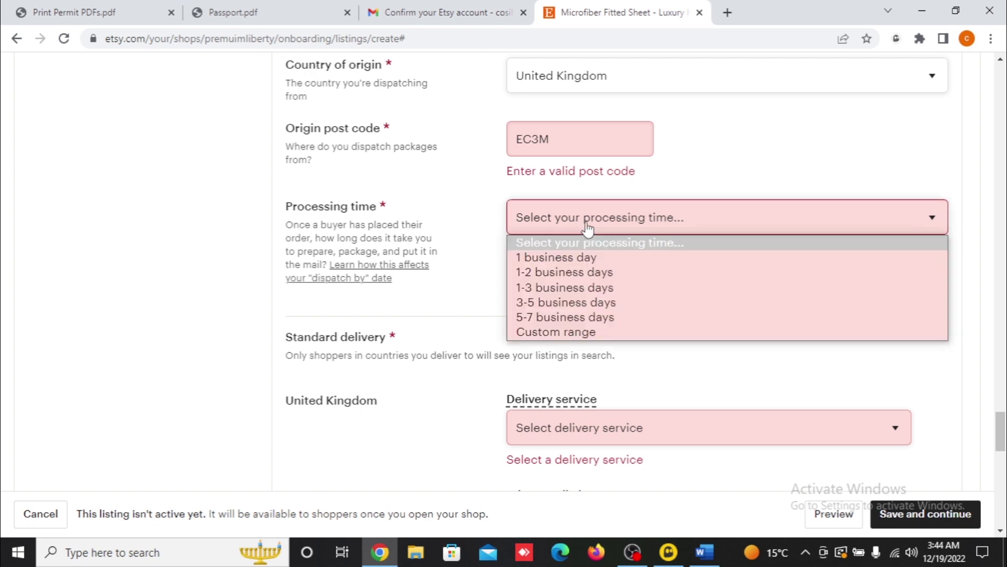
{"action": "left_click", "coordinate": [576, 274]}
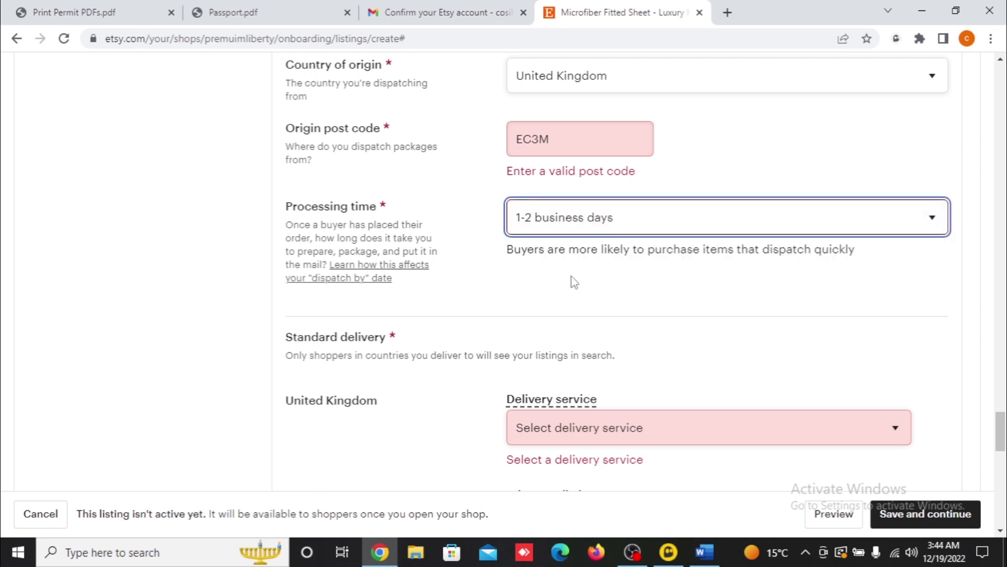
{"action": "scroll", "coordinate": [211, 274], "scroll_direction": "down", "scroll_amount": 2}
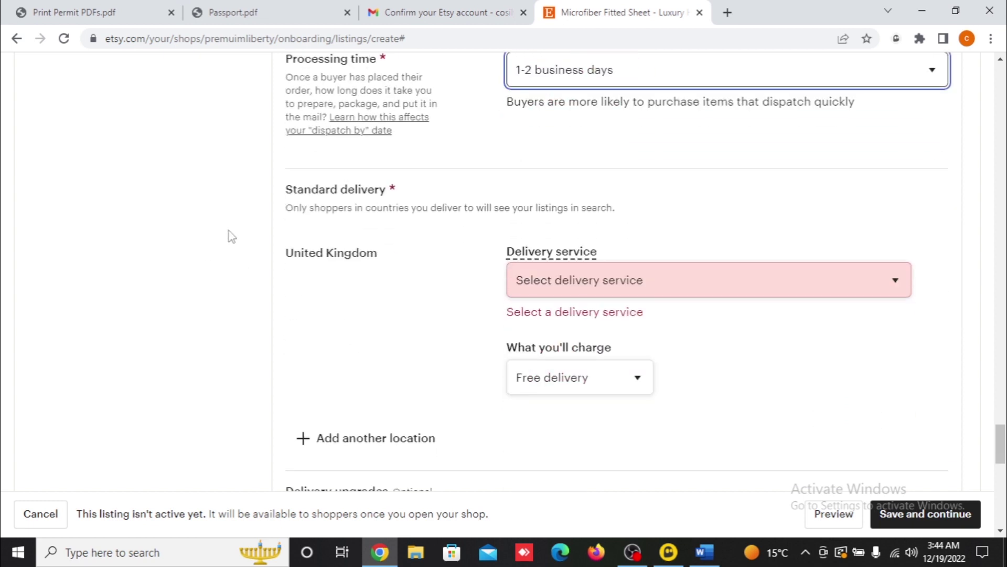
{"action": "scroll", "coordinate": [223, 246], "scroll_direction": "down", "scroll_amount": 1}
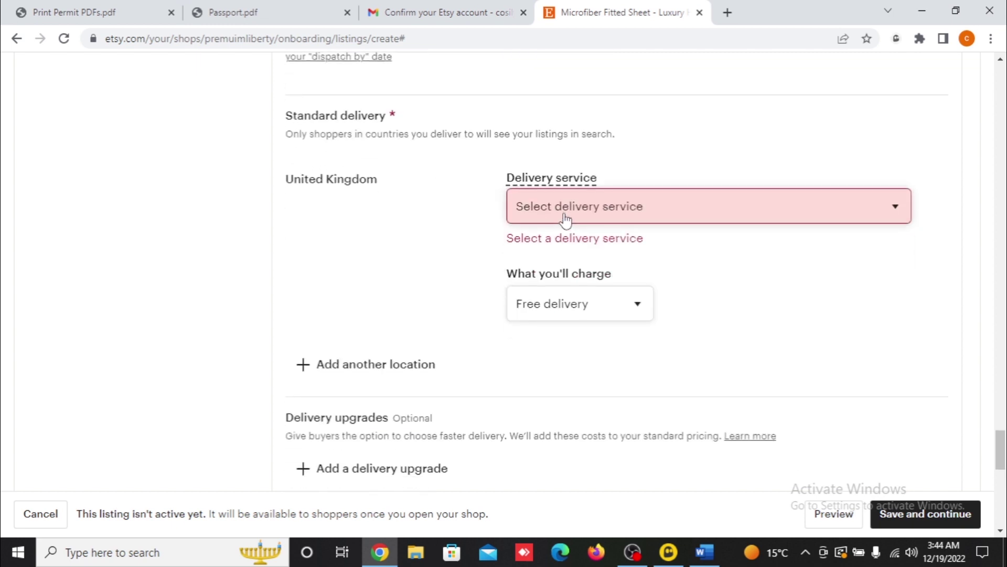
{"action": "left_click", "coordinate": [565, 220]}
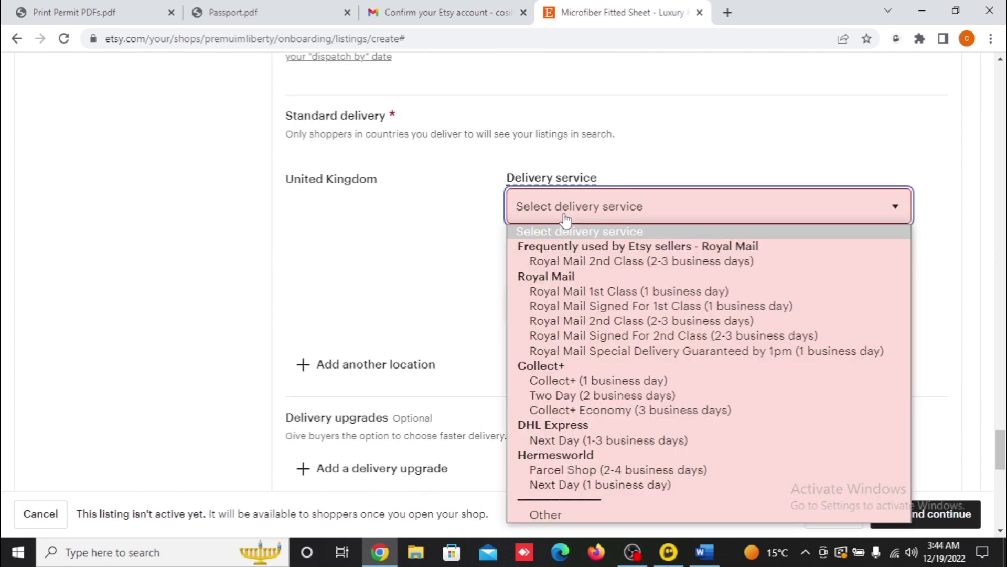
{"action": "left_click", "coordinate": [611, 326]}
{"action": "scroll", "coordinate": [386, 265], "scroll_direction": "down", "scroll_amount": 1}
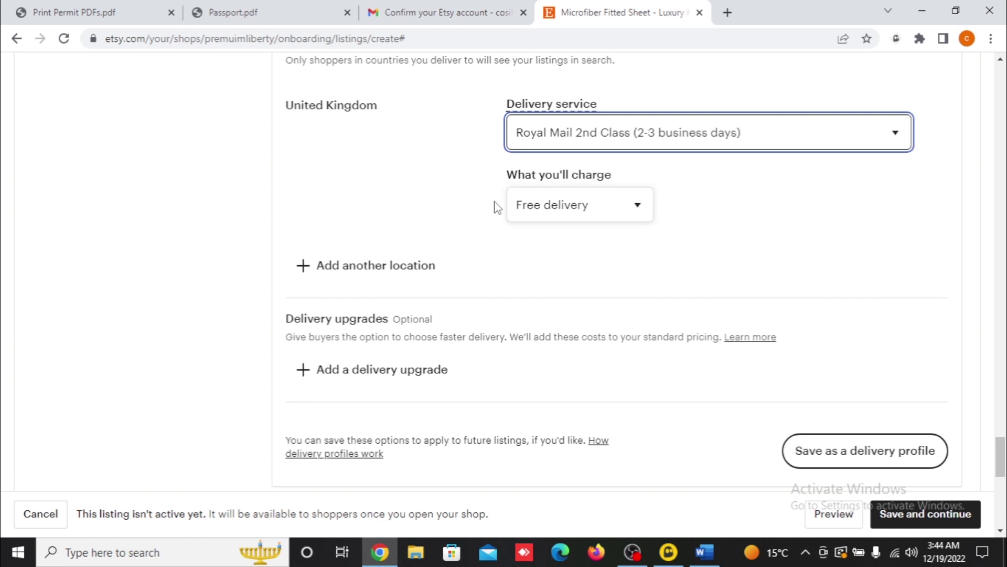
{"action": "scroll", "coordinate": [369, 318], "scroll_direction": "down", "scroll_amount": 1}
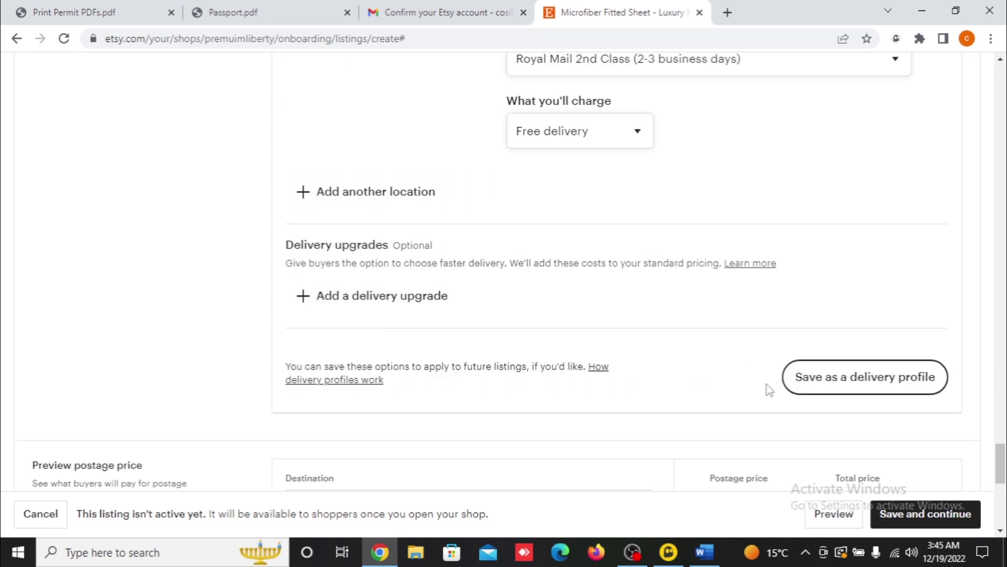
- Attempt saving as a delivery profile, then delete the stray space before the post code
{"action": "left_click", "coordinate": [881, 391]}
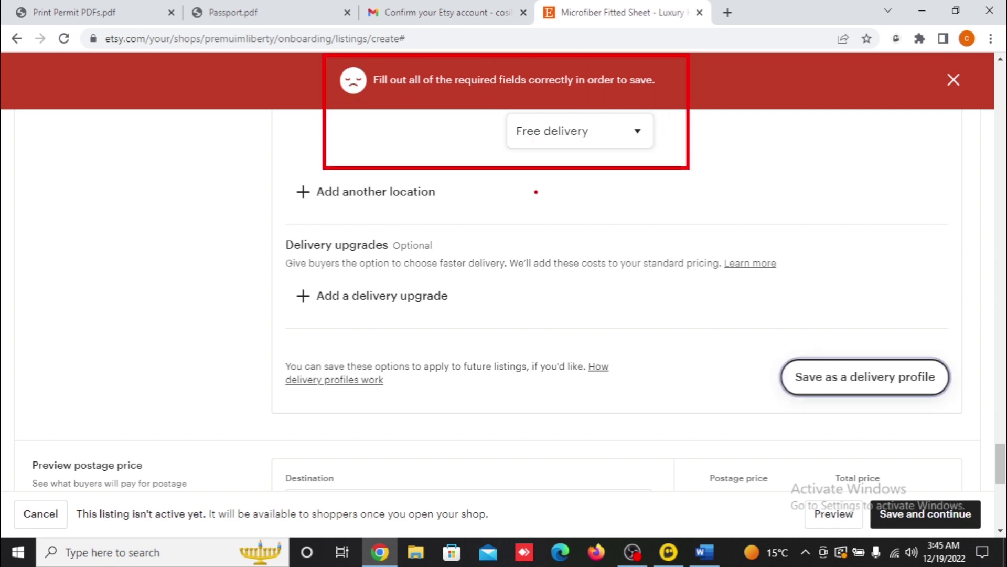
{"action": "scroll", "coordinate": [596, 344], "scroll_direction": "up", "scroll_amount": 8}
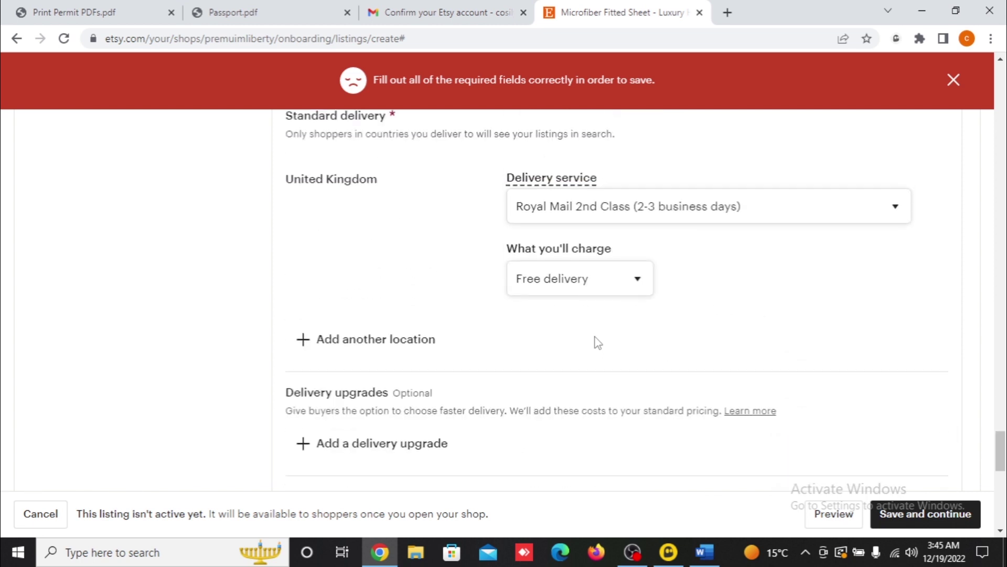
{"action": "left_click", "coordinate": [521, 212]}
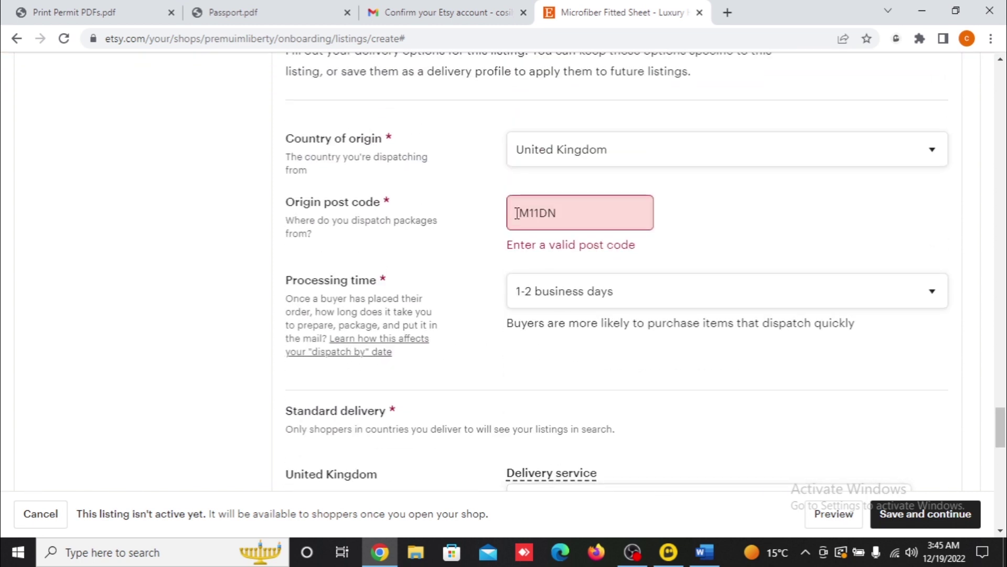
{"action": "key", "text": "Delete"}
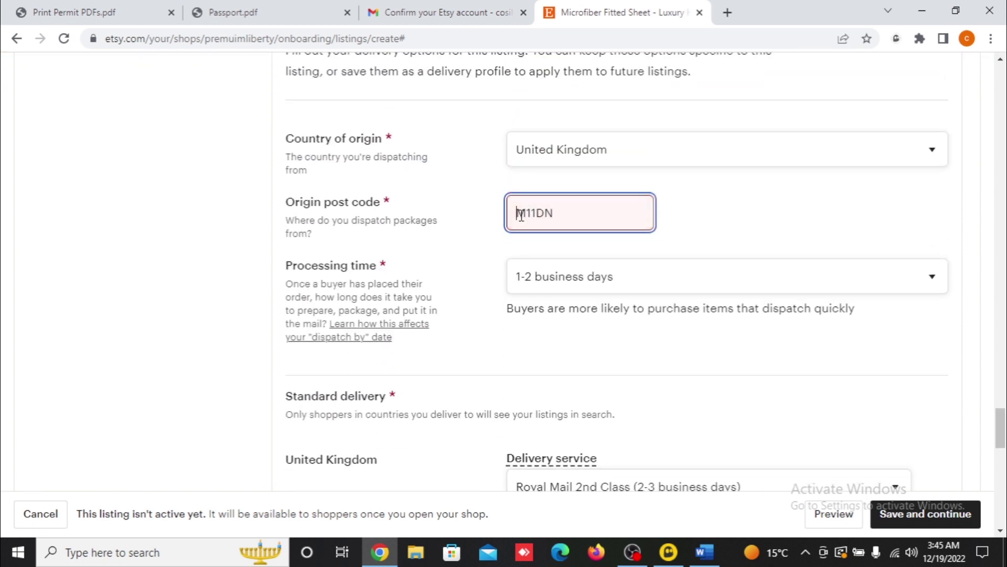
{"action": "scroll", "coordinate": [754, 342], "scroll_direction": "down", "scroll_amount": 10}
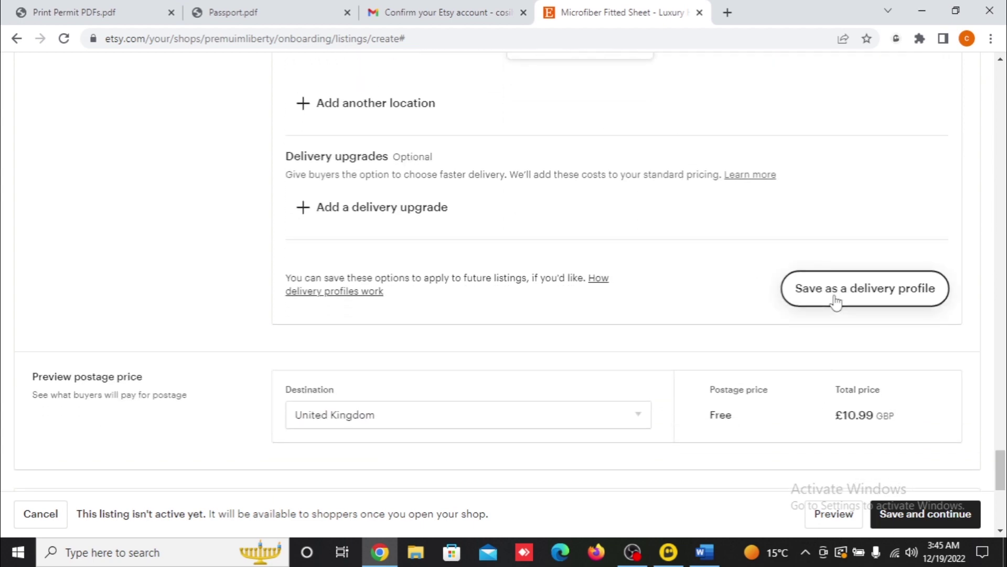
- Create a delivery profile named 'shipping polices' from the current delivery options
{"action": "left_click", "coordinate": [836, 299]}
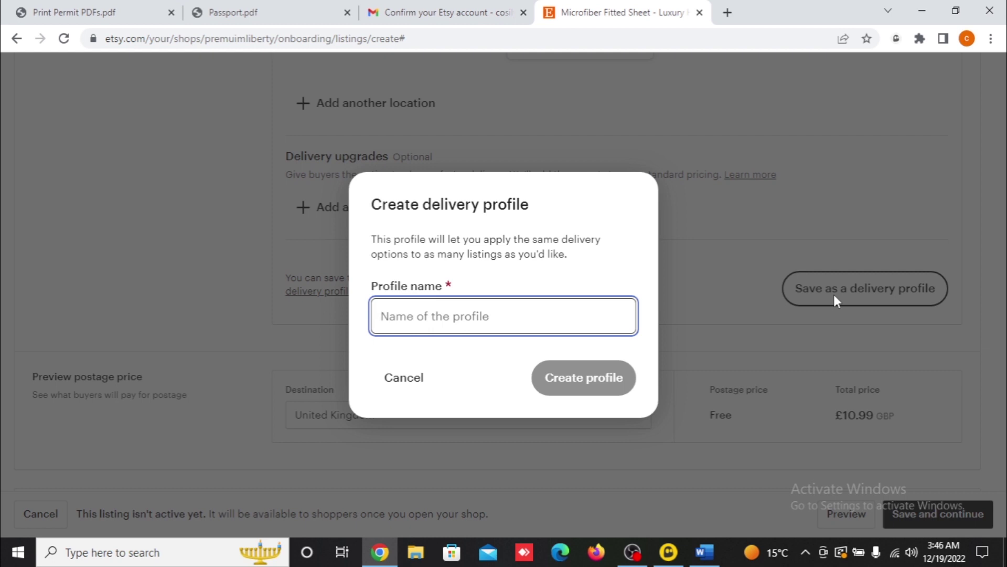
{"action": "type", "text": "shipping "}
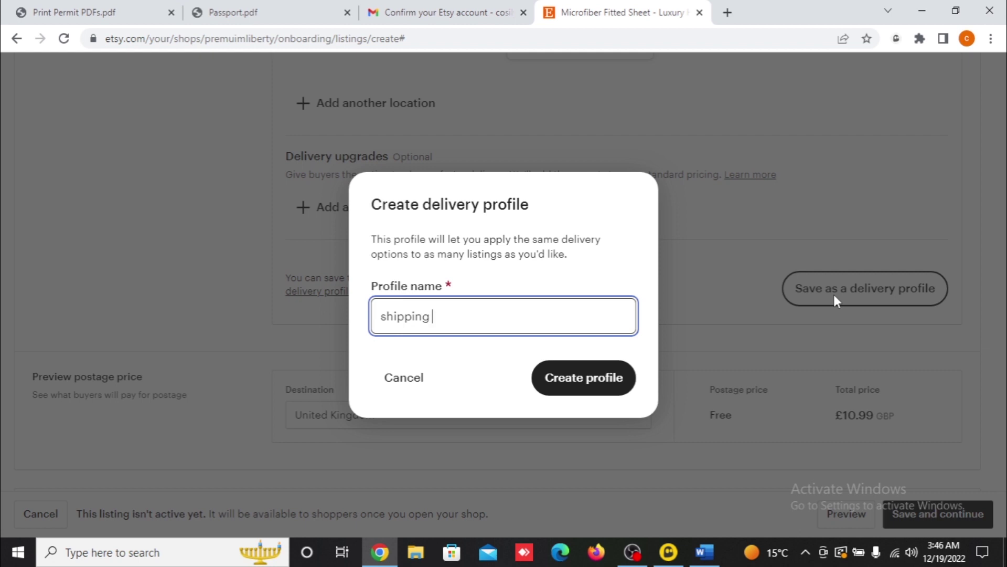
{"action": "type", "text": "polices"}
{"action": "left_click", "coordinate": [578, 386]}
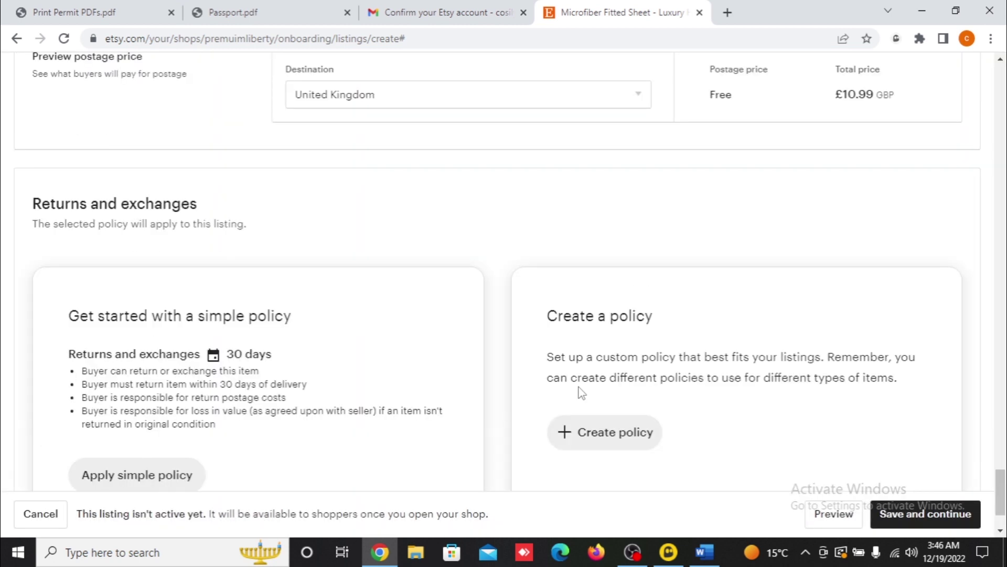
- Save the listing and review the success page showing the Microfiber Fitted Sheet at £10.99
{"action": "left_click", "coordinate": [904, 514]}
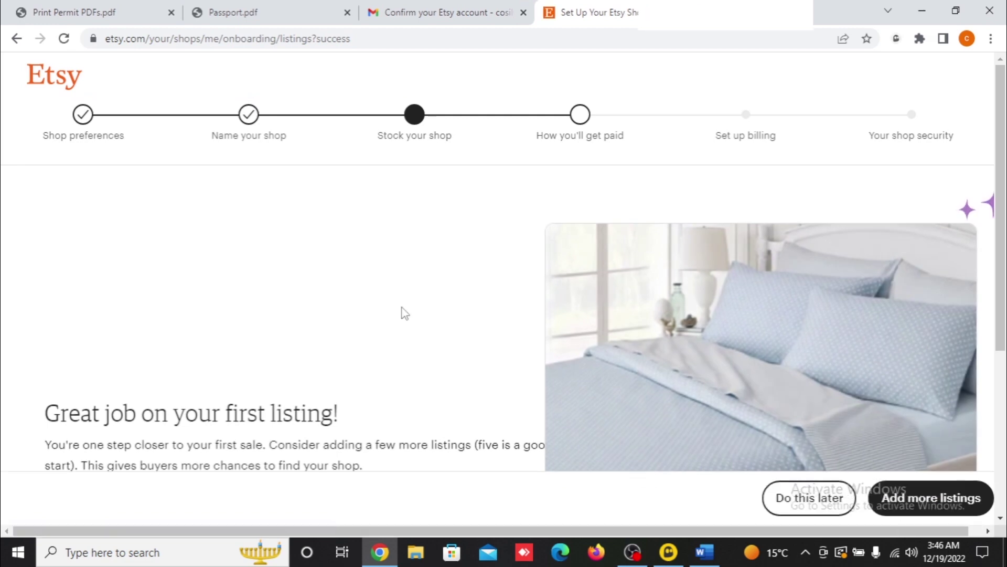
{"action": "scroll", "coordinate": [404, 313], "scroll_direction": "down", "scroll_amount": 4}
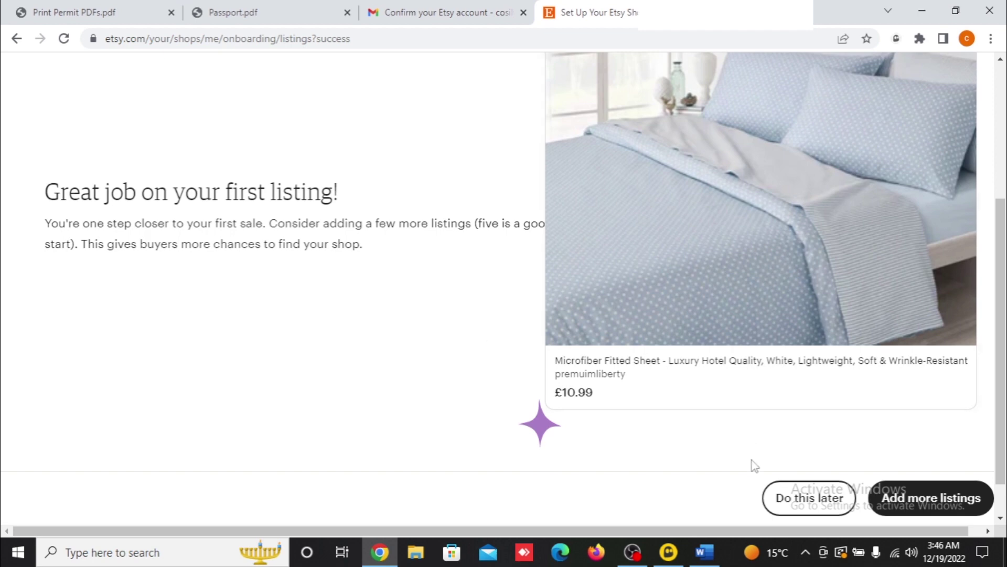
- Skip adding more listings and choose United Kingdom as the bank's country
{"action": "left_click", "coordinate": [794, 508]}
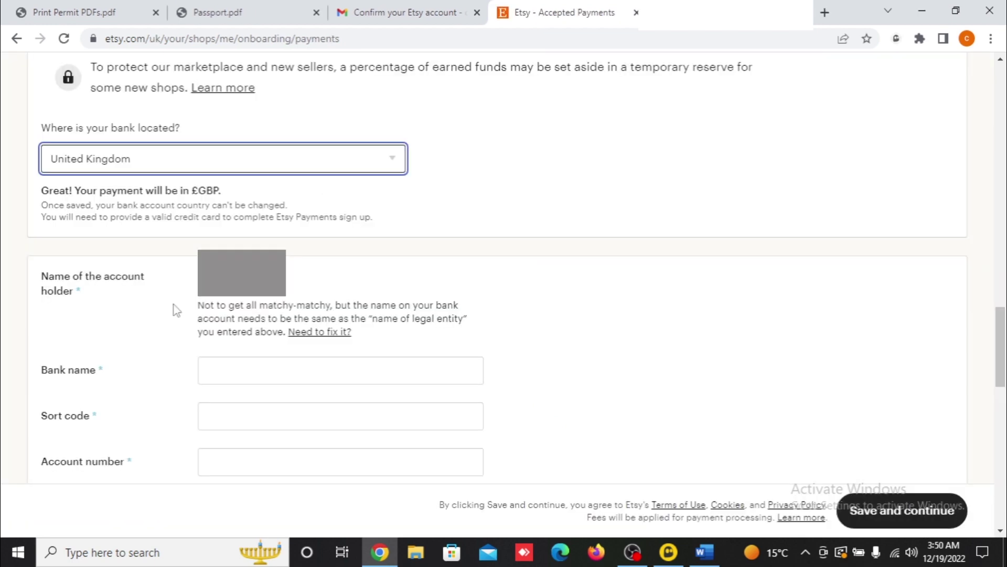
{"action": "left_click", "coordinate": [191, 169]}
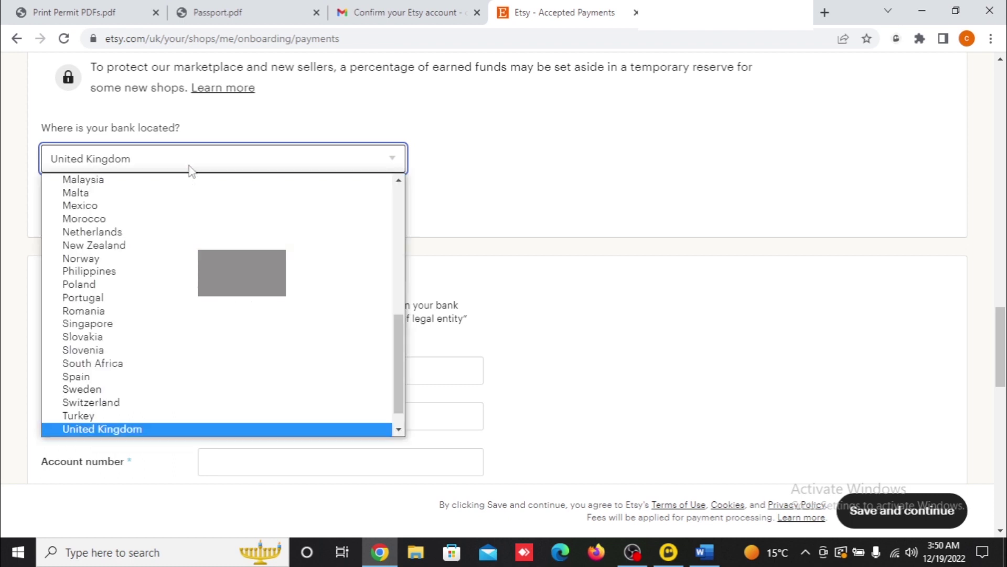
{"action": "left_click", "coordinate": [134, 429]}
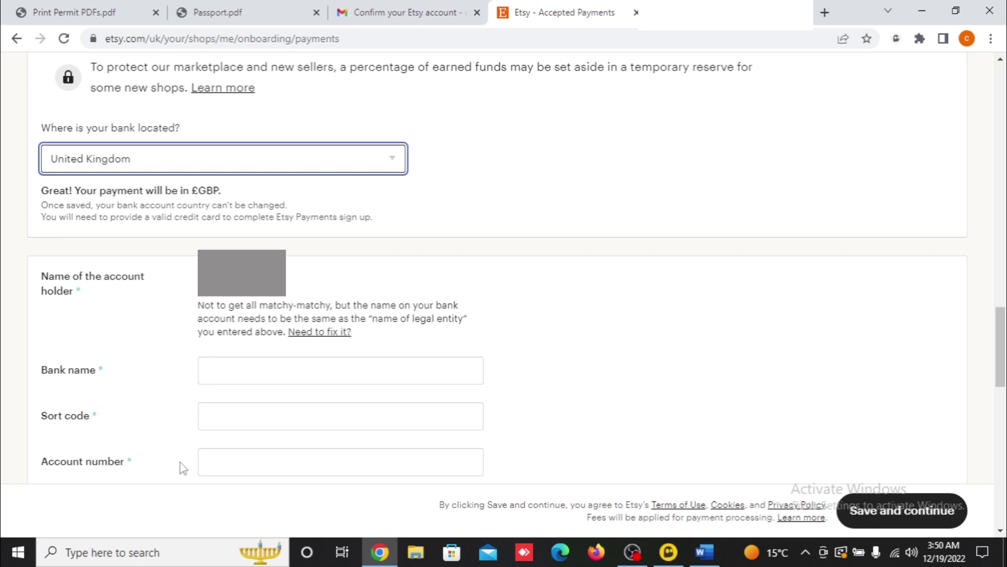
{"action": "scroll", "coordinate": [183, 451], "scroll_direction": "down", "scroll_amount": 1}
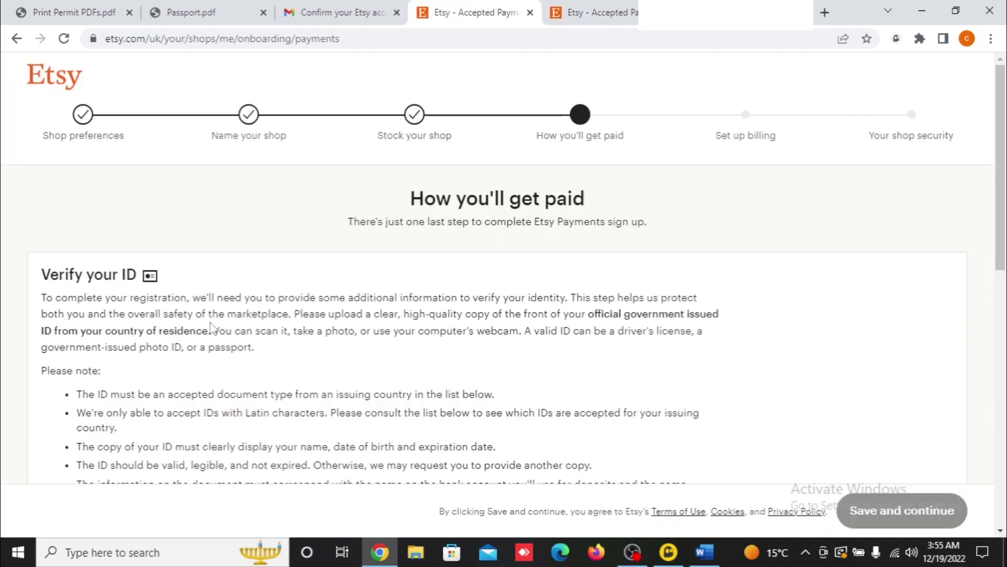
- Choose United Kingdom as the ID issuing country and Residence Permit as the document type
{"action": "key", "text": "ctrl+2"}
{"action": "left_click_drag", "start_coordinate": [14, 232], "coordinate": [174, 327]}
{"action": "left_click_drag", "start_coordinate": [163, 270], "coordinate": [239, 238]}
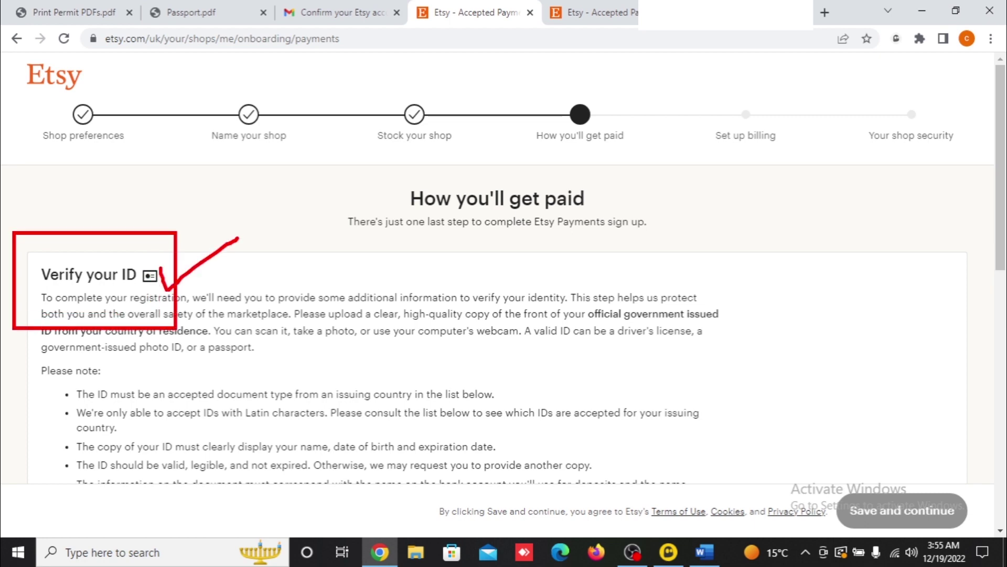
{"action": "key", "text": "Escape"}
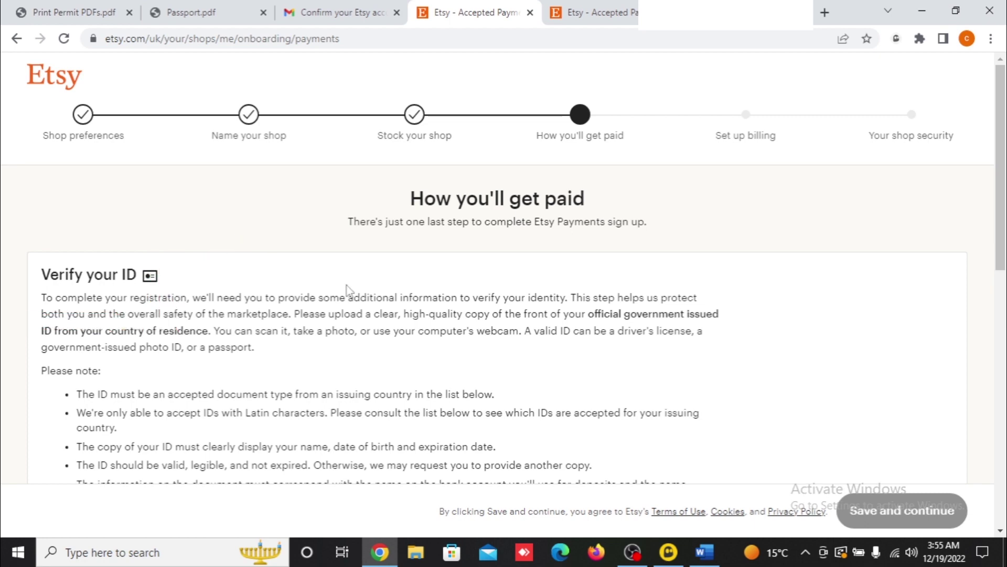
{"action": "scroll", "coordinate": [346, 288], "scroll_direction": "down", "scroll_amount": 3}
{"action": "scroll", "coordinate": [344, 291], "scroll_direction": "down", "scroll_amount": 3}
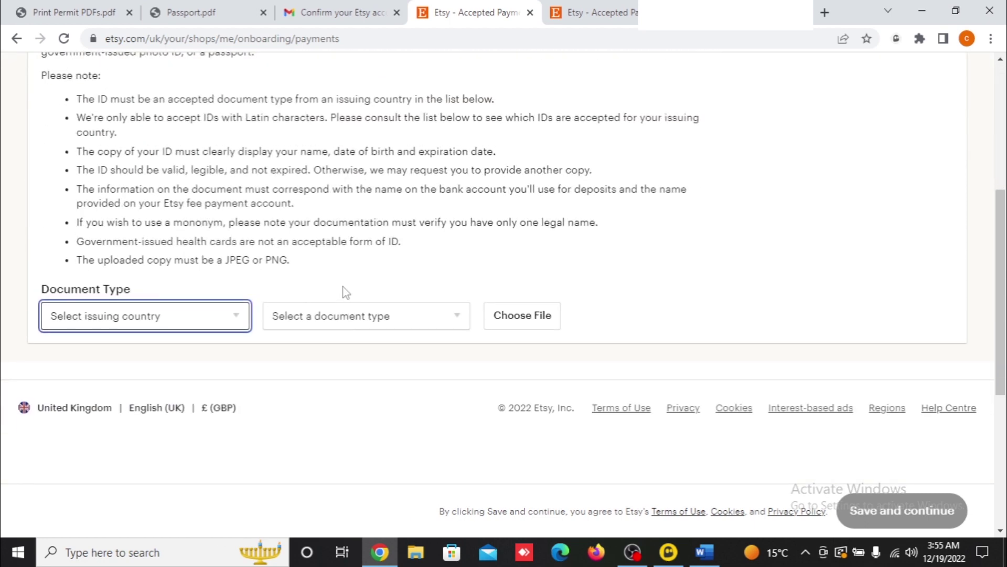
{"action": "left_click", "coordinate": [235, 323]}
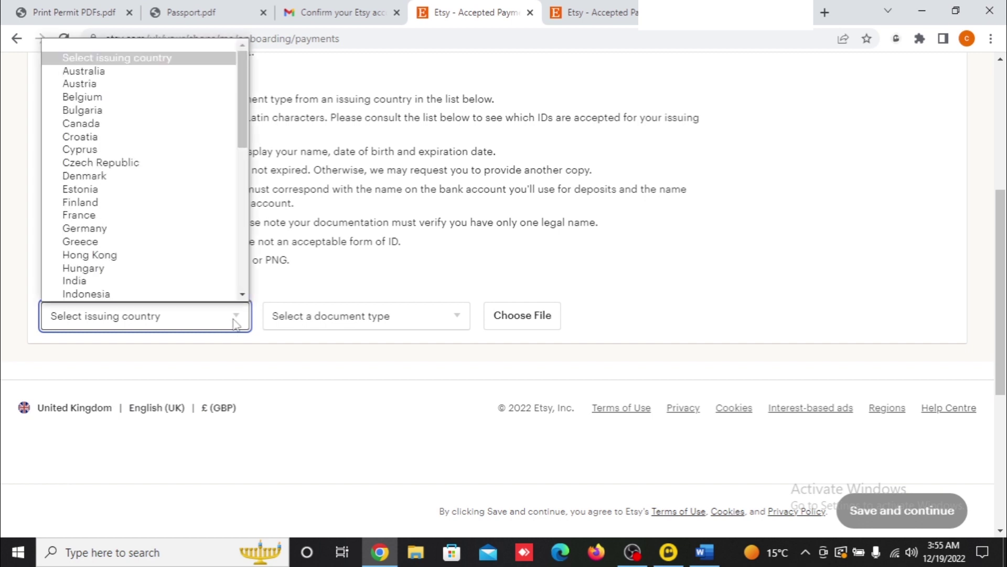
{"action": "key", "text": "u"}
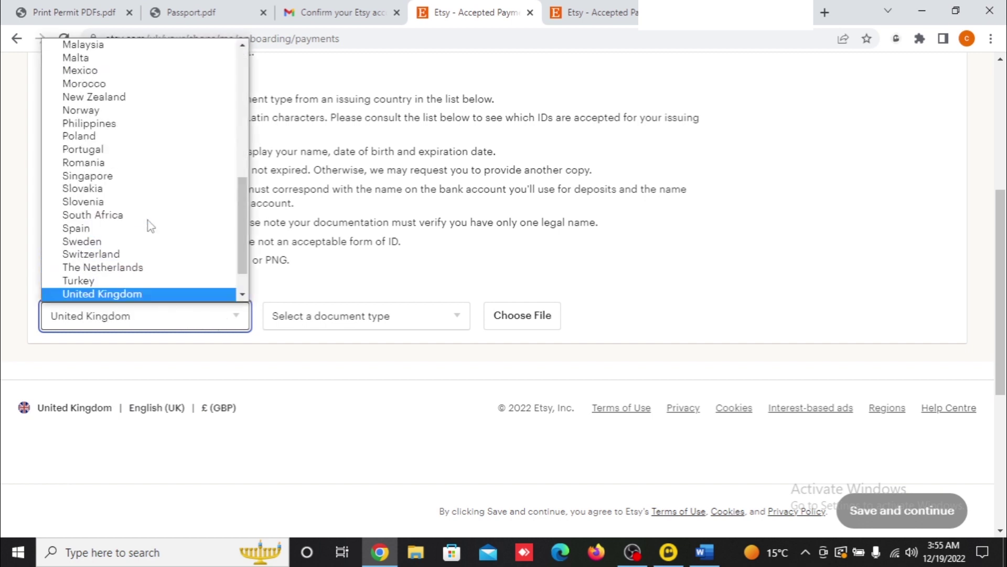
{"action": "key", "text": "Return"}
{"action": "left_click", "coordinate": [426, 319]}
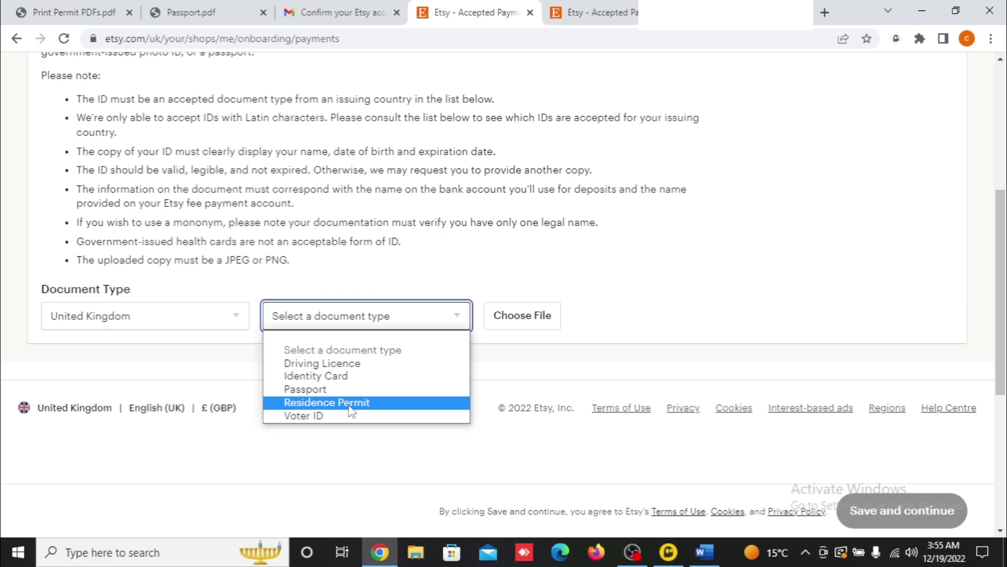
{"action": "left_click", "coordinate": [351, 403]}
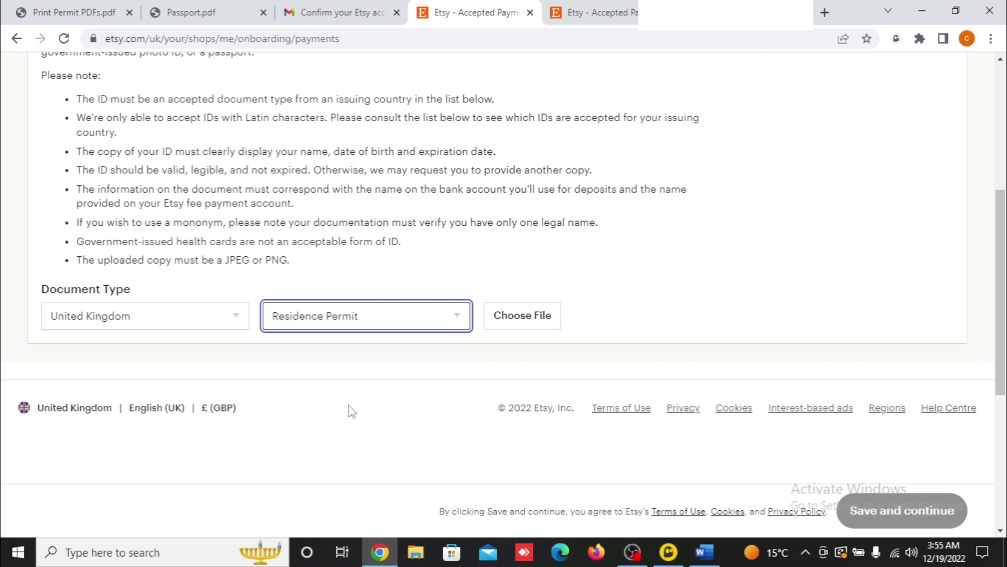
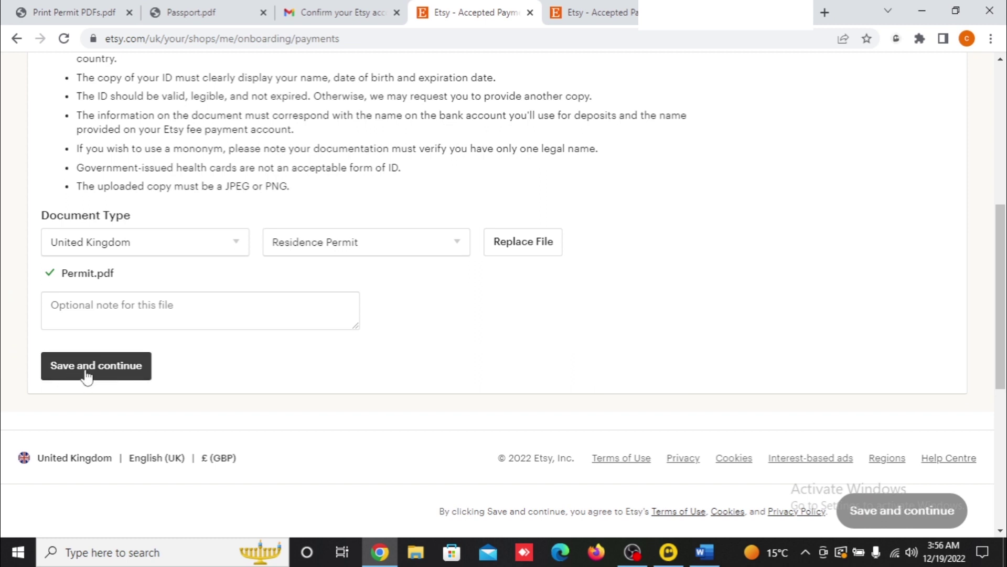
- Submit the residence permit ID details, then go from the payment confirmation to billing setup
{"action": "left_click", "coordinate": [86, 371]}
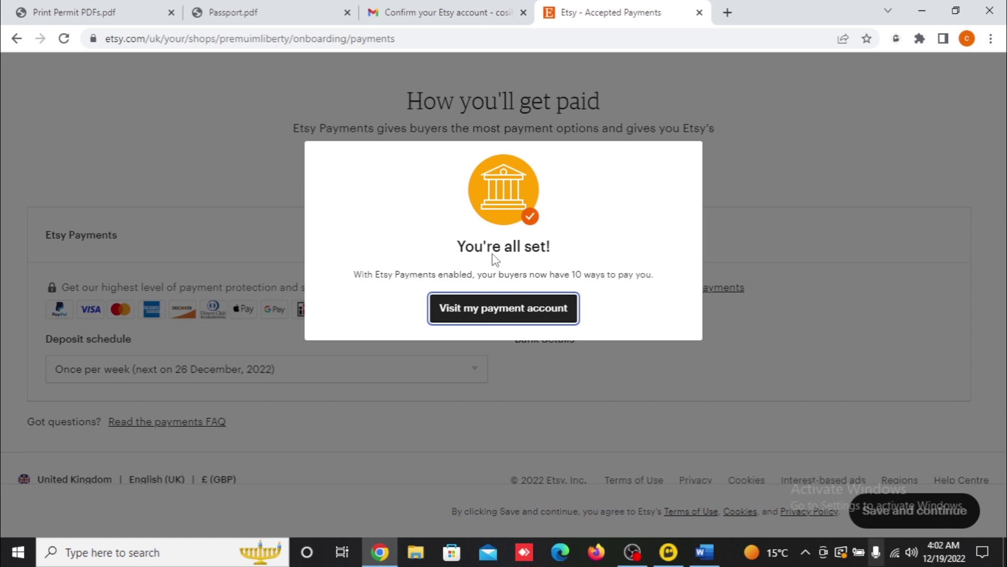
{"action": "left_click", "coordinate": [515, 322]}
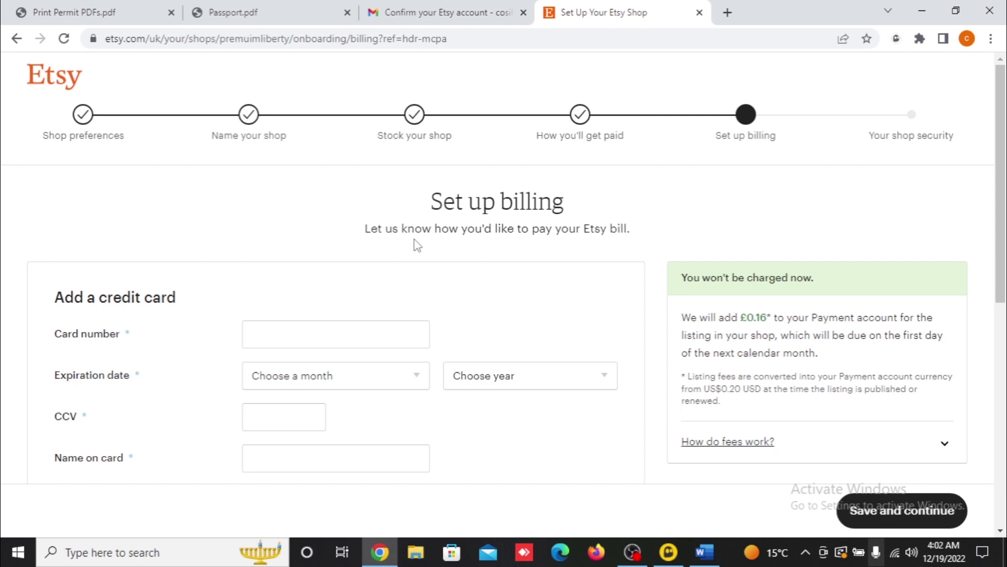
- Scroll through the Set up billing form's card details and United Kingdom billing address fields
{"action": "scroll", "coordinate": [417, 245], "scroll_direction": "down", "scroll_amount": 1}
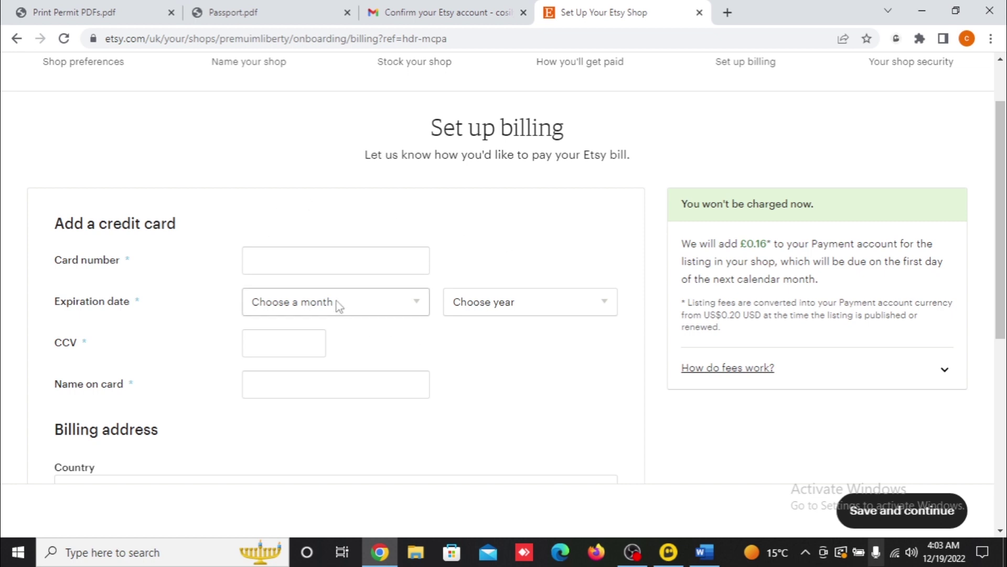
{"action": "scroll", "coordinate": [337, 309], "scroll_direction": "down", "scroll_amount": 4}
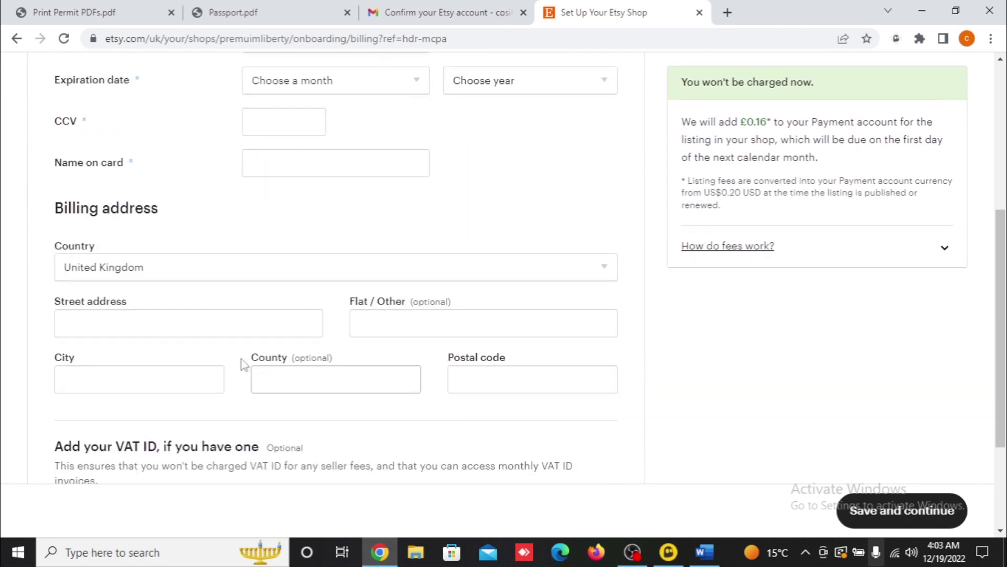
{"action": "scroll", "coordinate": [234, 255], "scroll_direction": "down", "scroll_amount": 2}
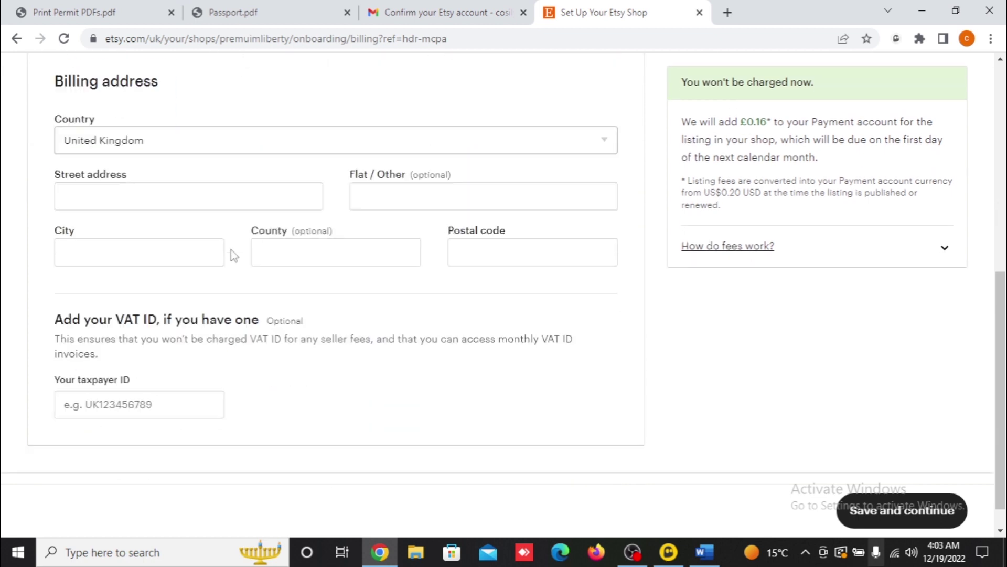
{"action": "scroll", "coordinate": [234, 256], "scroll_direction": "down", "scroll_amount": 1}
{"action": "scroll", "coordinate": [264, 332], "scroll_direction": "up", "scroll_amount": 3}
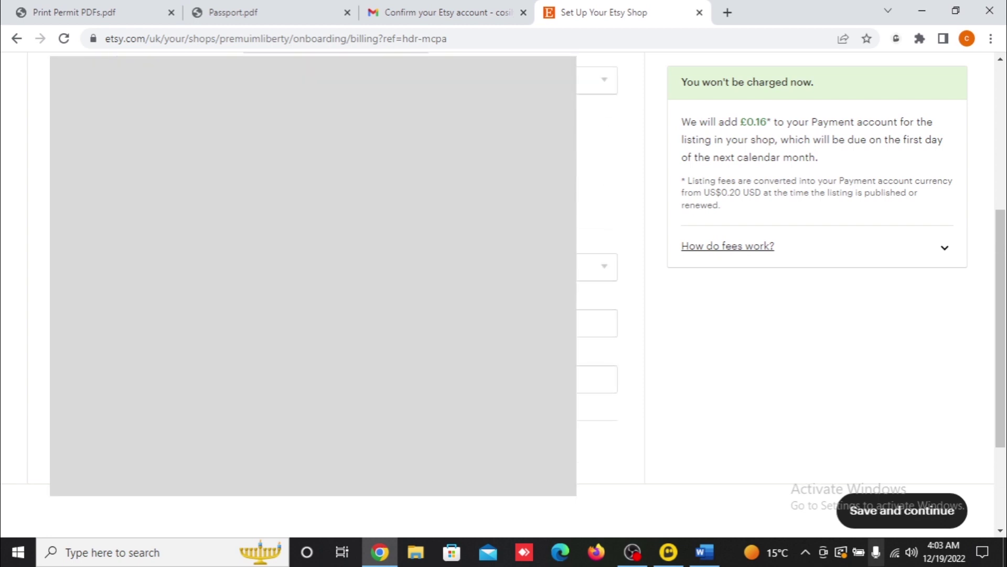
{"action": "scroll", "coordinate": [335, 272], "scroll_direction": "up", "scroll_amount": 2}
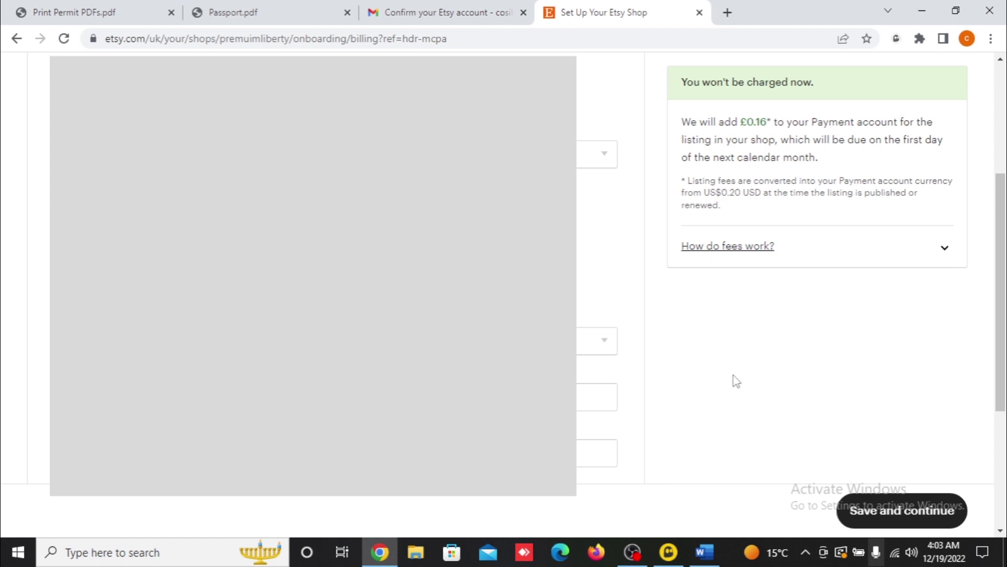
- Save the billing details and pick Text Messages as the two-factor authentication method
{"action": "left_click", "coordinate": [886, 512]}
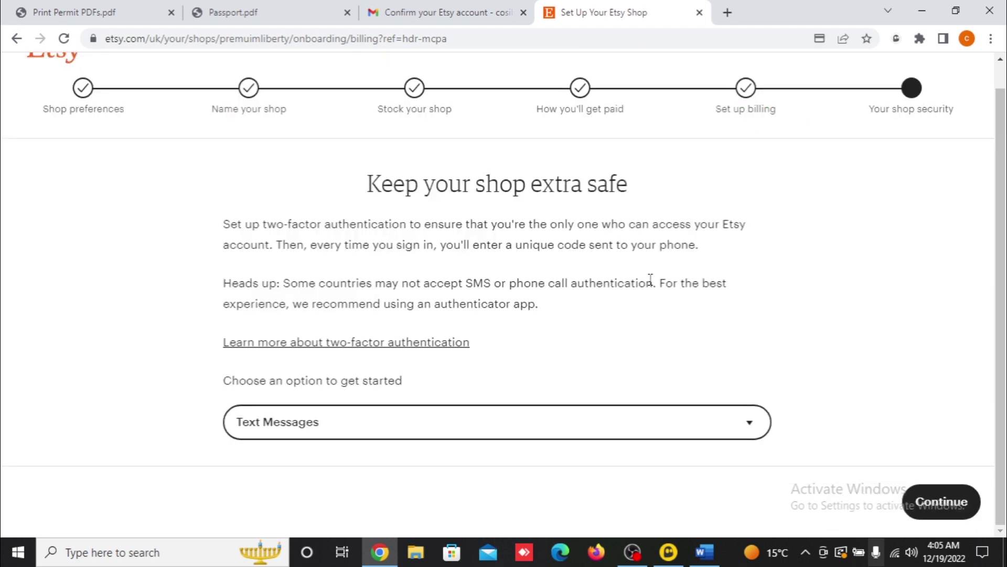
{"action": "mouse_move", "coordinate": [694, 67]}
{"action": "left_mouse_down"}
{"action": "mouse_move", "coordinate": [775, 133]}
{"action": "mouse_move", "coordinate": [846, 97]}
{"action": "mouse_move", "coordinate": [870, 98]}
{"action": "mouse_move", "coordinate": [859, 120]}
{"action": "left_mouse_up"}
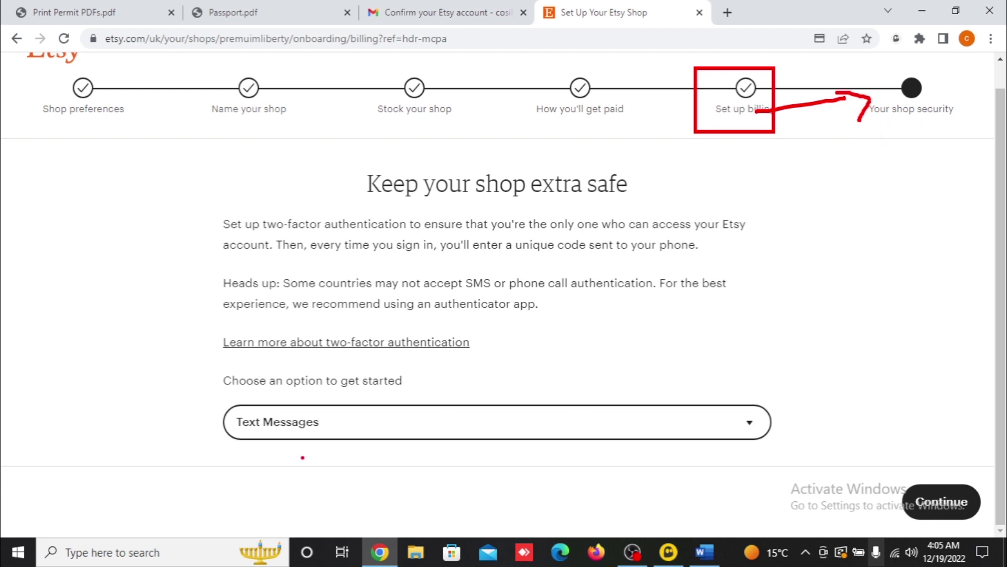
{"action": "left_click", "coordinate": [372, 430]}
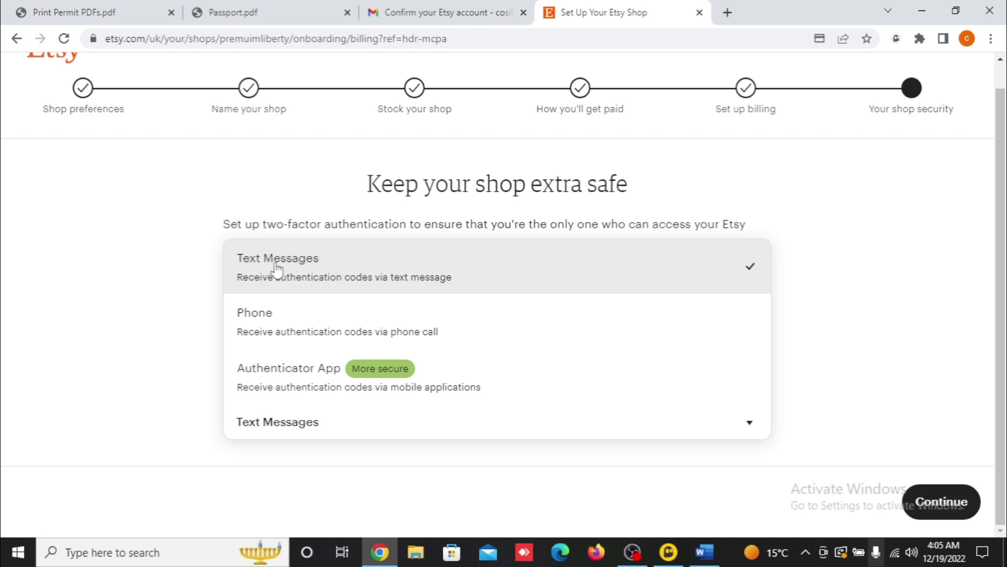
{"action": "left_click", "coordinate": [265, 269]}
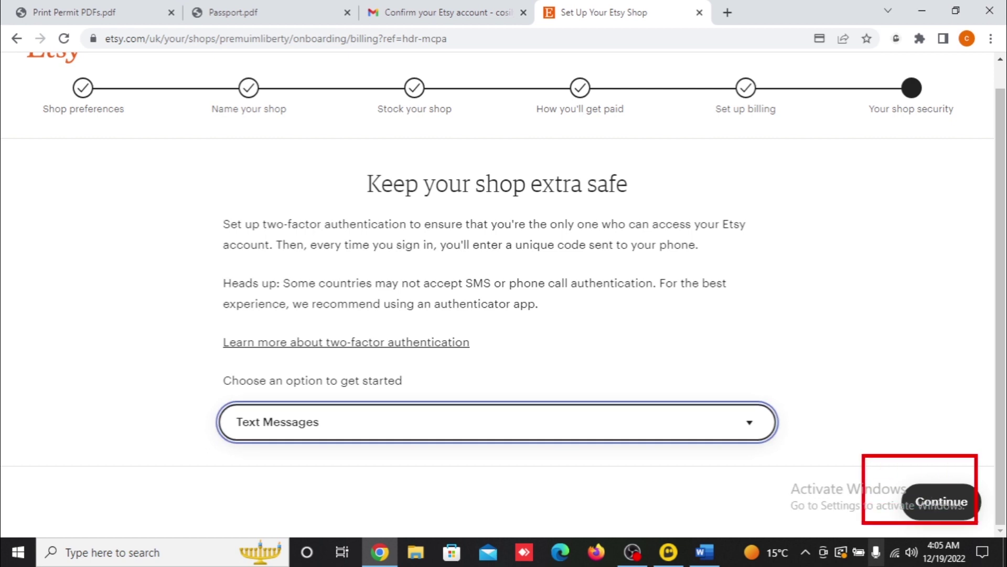
{"action": "left_click", "coordinate": [936, 502]}
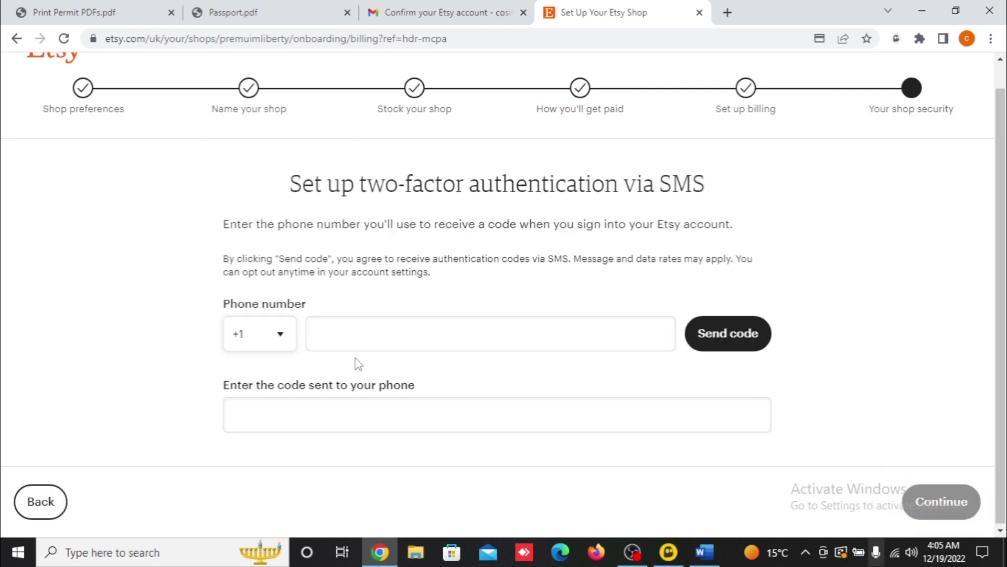
- Select the +44 country code, enter the texted verification code, and enable SMS two-factor
{"action": "left_click", "coordinate": [279, 339]}
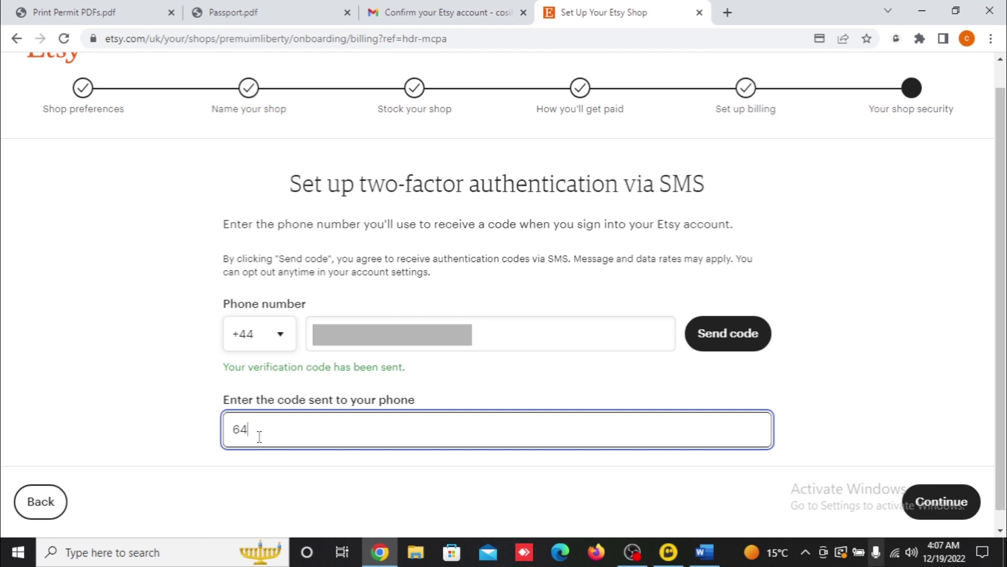
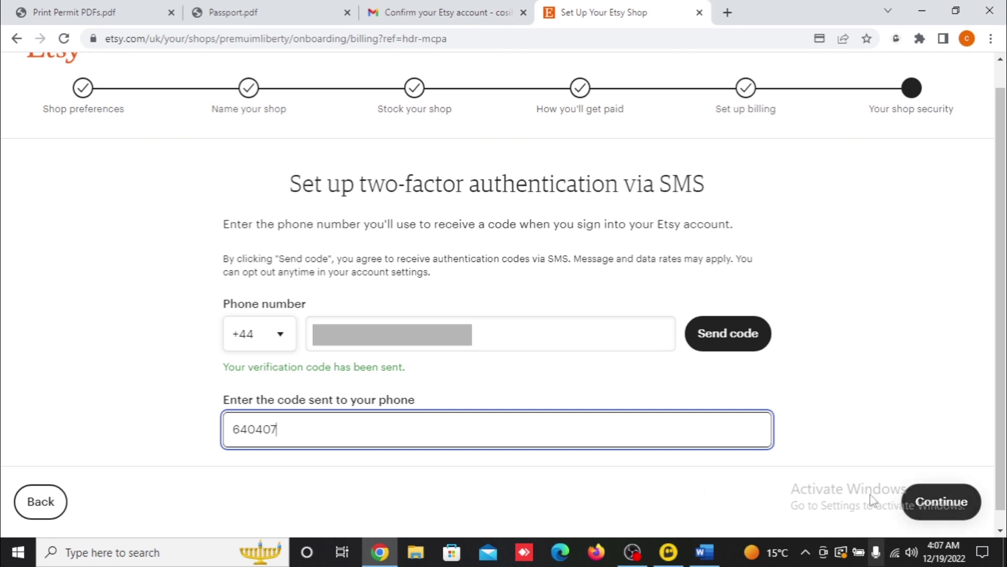
{"action": "left_click", "coordinate": [936, 506]}
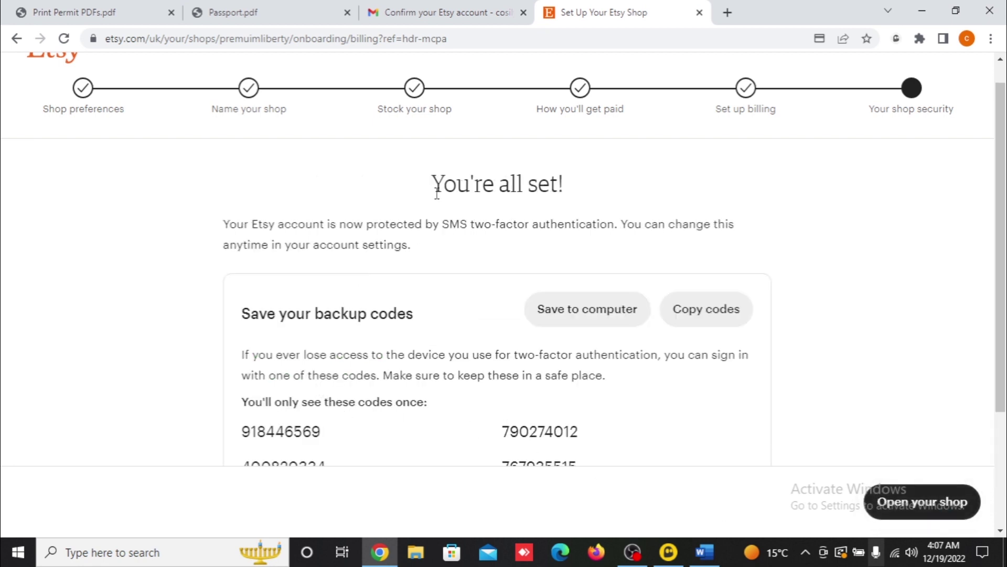
- Copy all ten Etsy backup codes and bring up the Microfiber Fitted Sheet Word document
{"action": "scroll", "coordinate": [395, 298], "scroll_direction": "down", "scroll_amount": 2}
{"action": "scroll", "coordinate": [262, 243], "scroll_direction": "down", "scroll_amount": 2}
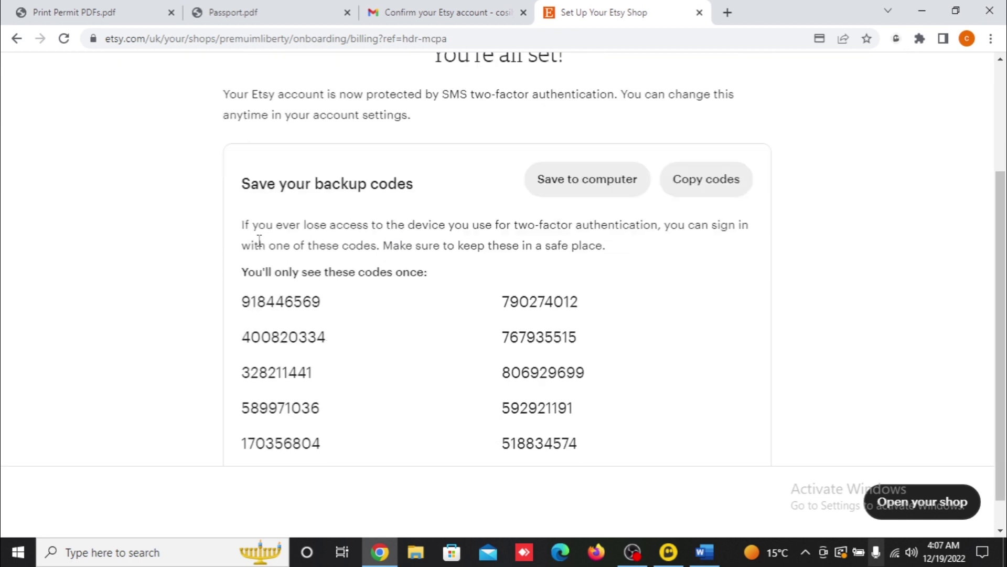
{"action": "key", "text": "Tab"}
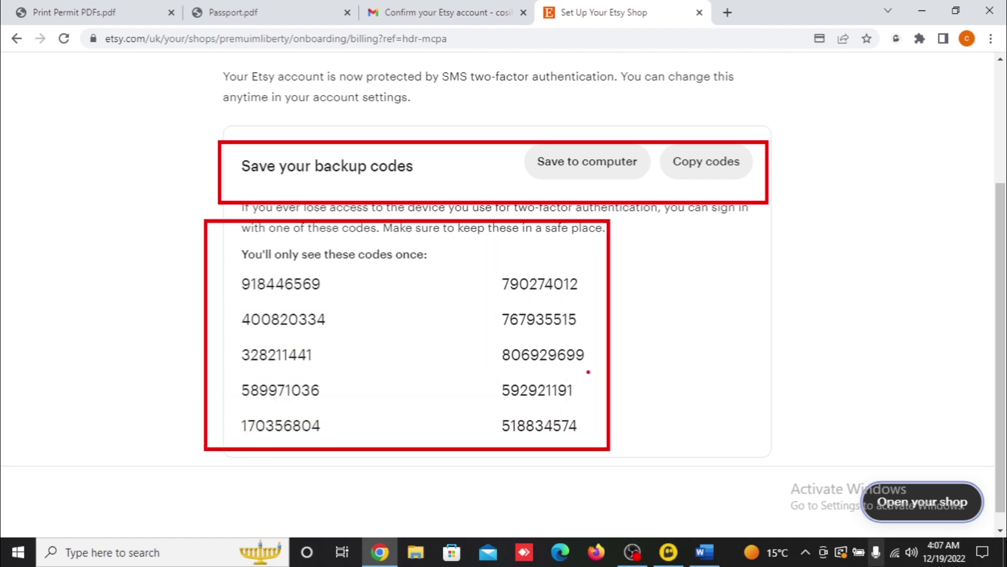
{"action": "left_click", "coordinate": [712, 174]}
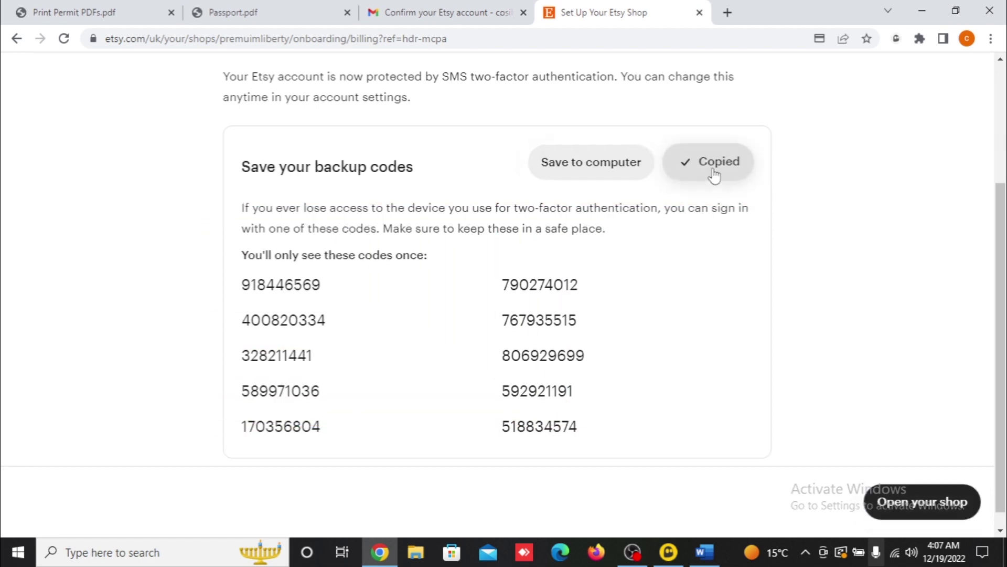
{"action": "left_click", "coordinate": [705, 552]}
{"action": "scroll", "coordinate": [512, 349], "scroll_direction": "down", "scroll_amount": 3}
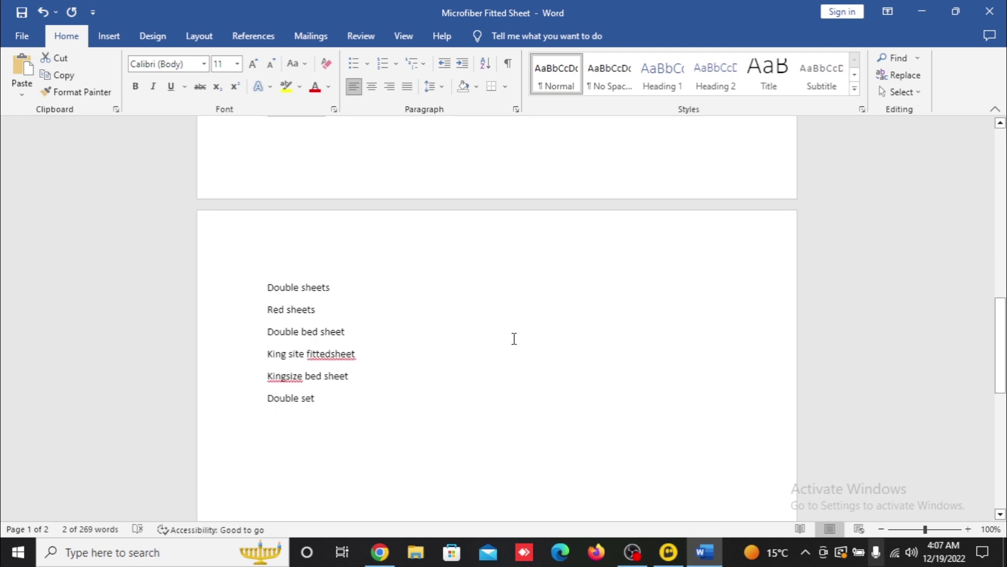
- Paste the backup codes on a new line below 'Double set' in Word
{"action": "scroll", "coordinate": [514, 338], "scroll_direction": "down", "scroll_amount": 5}
{"action": "left_click", "coordinate": [321, 158]}
{"action": "key", "text": "Return"}
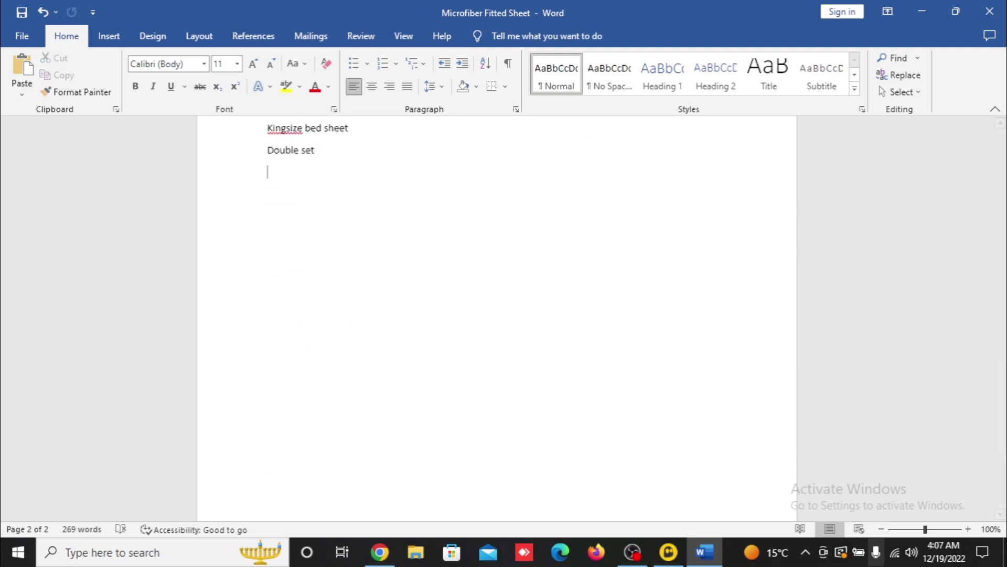
{"action": "key", "text": "ctrl+v"}
- Copy the 'Save your backup codes' heading from Etsy and paste it above the codes
{"action": "key", "text": "alt+Tab"}
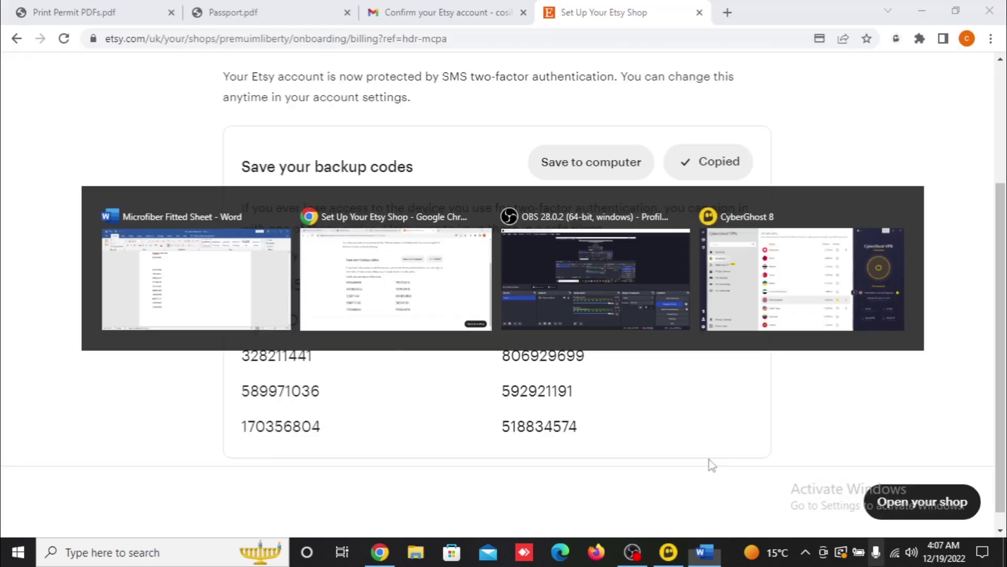
{"action": "triple_click", "coordinate": [386, 168]}
{"action": "key", "text": "ctrl+c"}
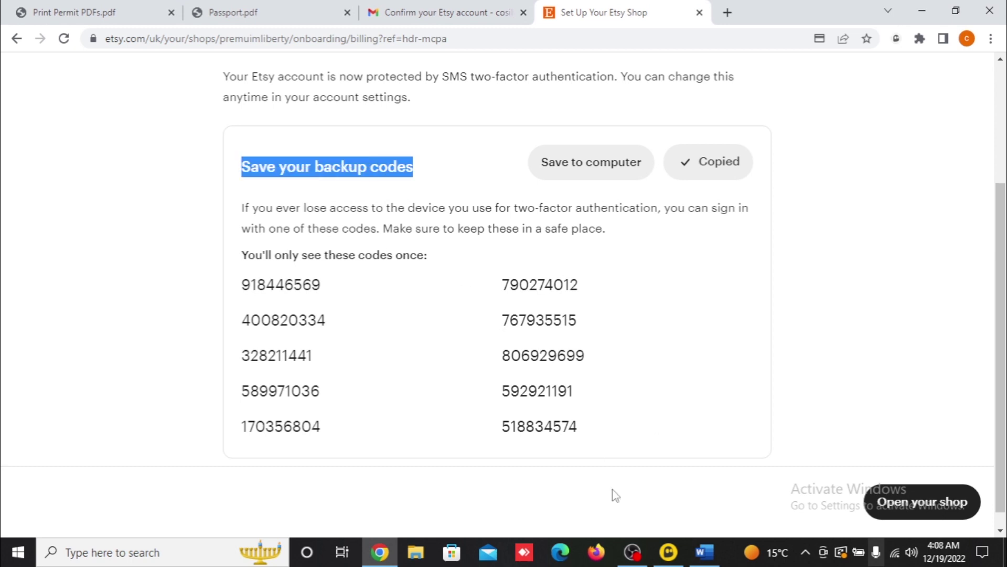
{"action": "left_click", "coordinate": [705, 552]}
{"action": "scroll", "coordinate": [263, 234], "scroll_direction": "up", "scroll_amount": 1}
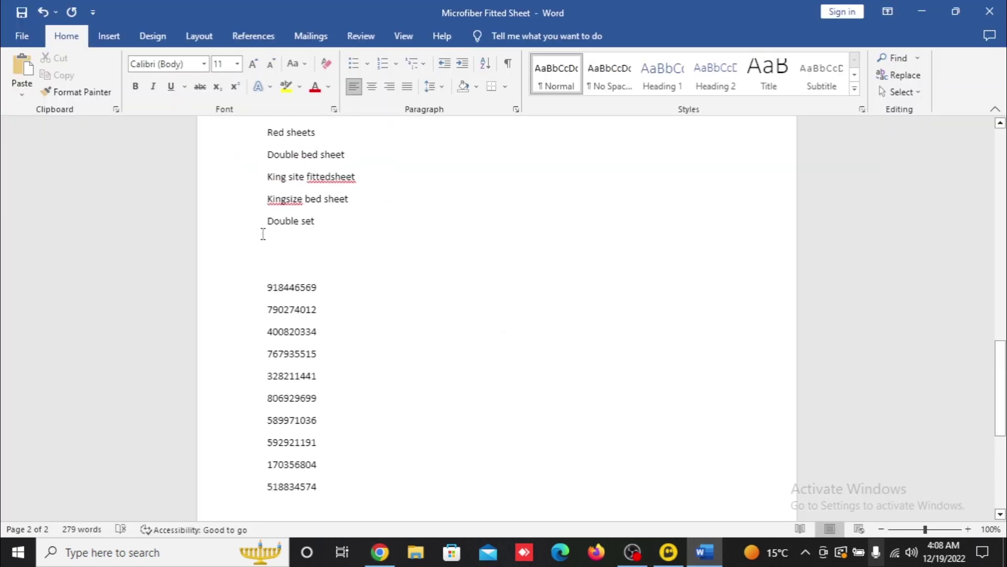
{"action": "left_click", "coordinate": [273, 269]}
{"action": "key", "text": "ctrl+v"}
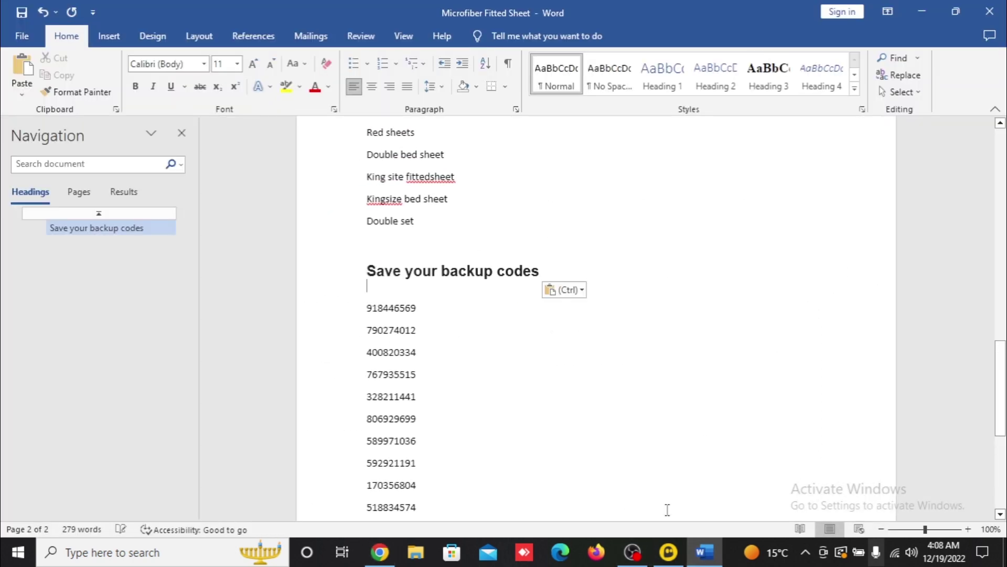
{"action": "left_click", "coordinate": [387, 558]}
{"action": "scroll", "coordinate": [641, 407], "scroll_direction": "down", "scroll_amount": 1}
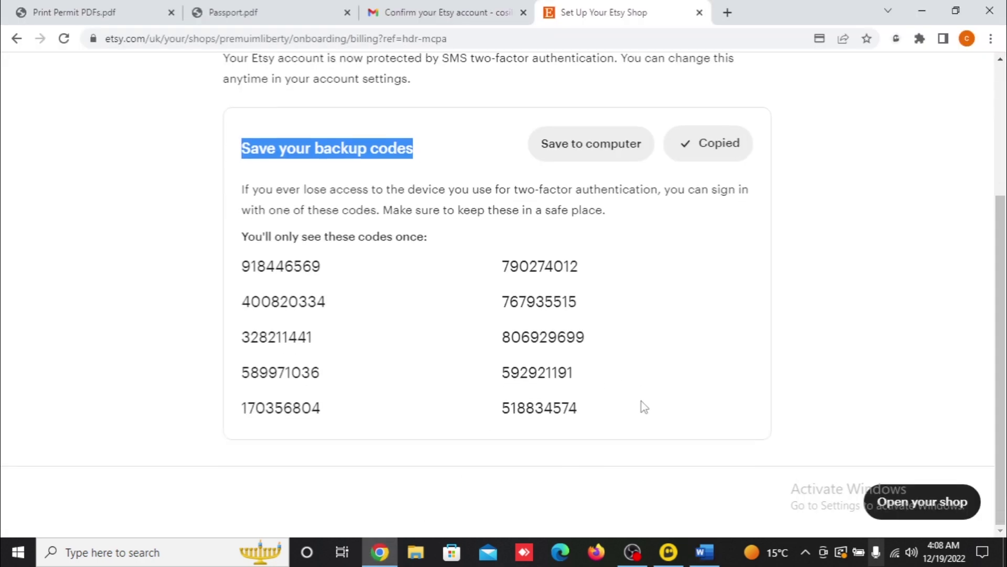
- Open the new shop's public page and outline its name, profile area and short-break notice
{"action": "left_click", "coordinate": [917, 502]}
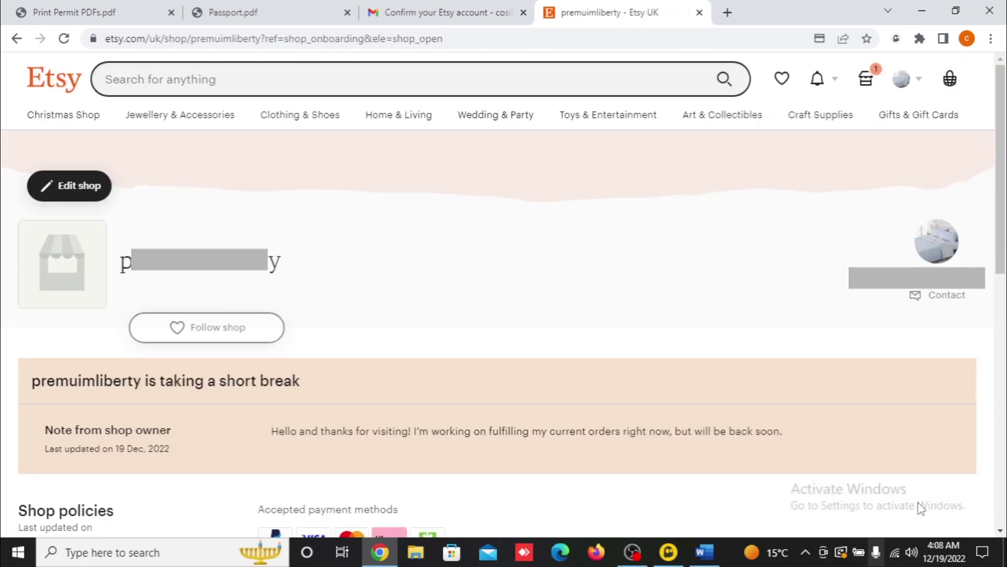
{"action": "left_click_drag", "start_coordinate": [111, 222], "coordinate": [271, 289]}
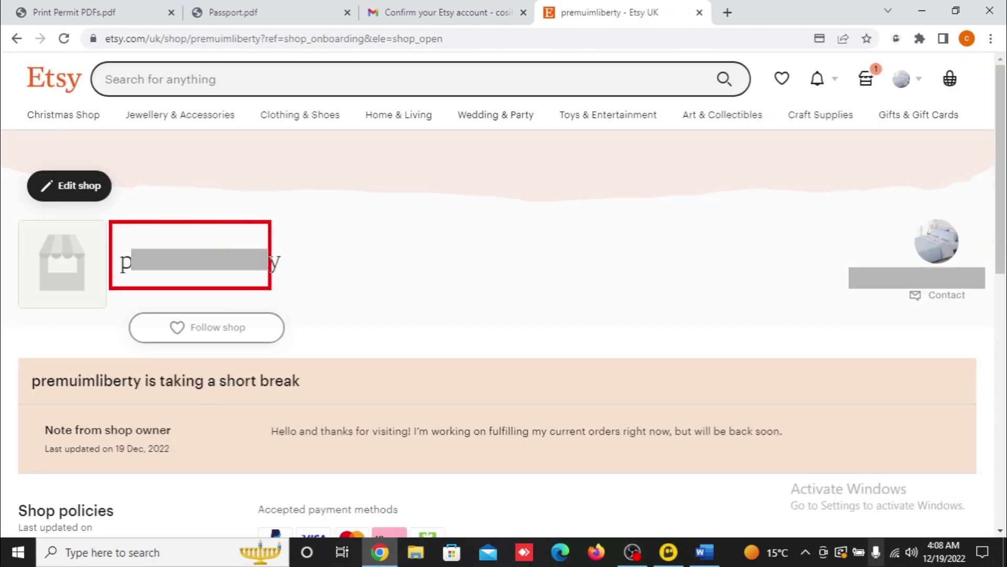
{"action": "left_click_drag", "start_coordinate": [874, 197], "coordinate": [977, 305]}
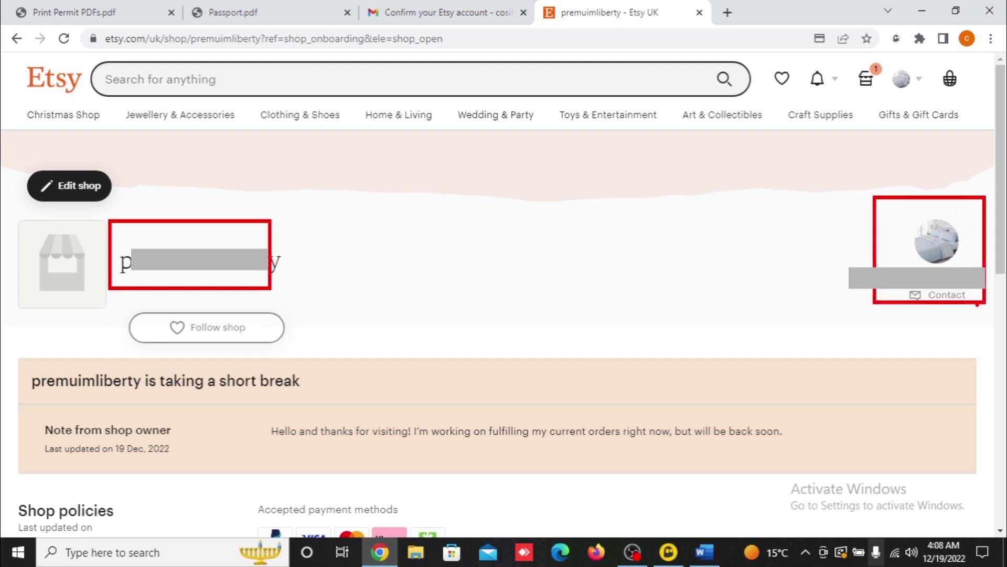
{"action": "mouse_move", "coordinate": [2, 314]}
{"action": "left_mouse_down"}
{"action": "mouse_move", "coordinate": [47, 341]}
{"action": "mouse_move", "coordinate": [336, 439]}
{"action": "mouse_move", "coordinate": [893, 482]}
{"action": "left_mouse_up"}
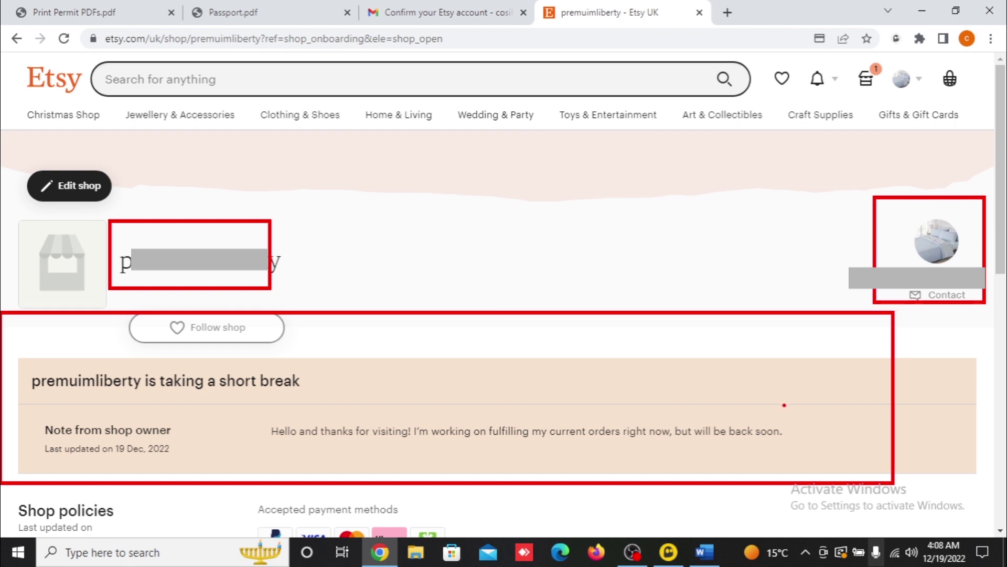
{"action": "left_click_drag", "start_coordinate": [795, 417], "coordinate": [859, 373]}
- Go to the Shop Manager through the header icon
{"action": "key", "text": "Escape"}
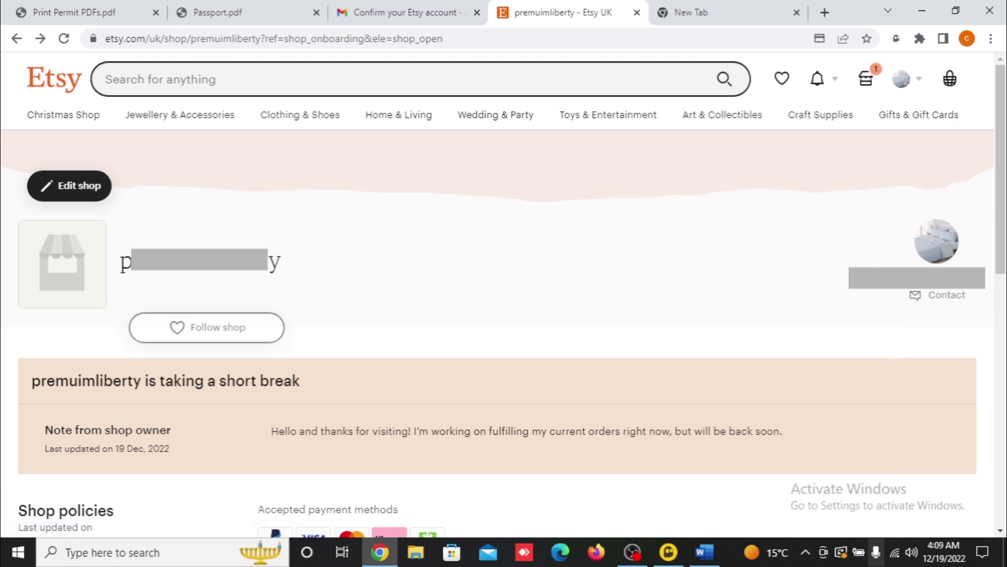
{"action": "left_click_drag", "start_coordinate": [847, 52], "coordinate": [885, 97]}
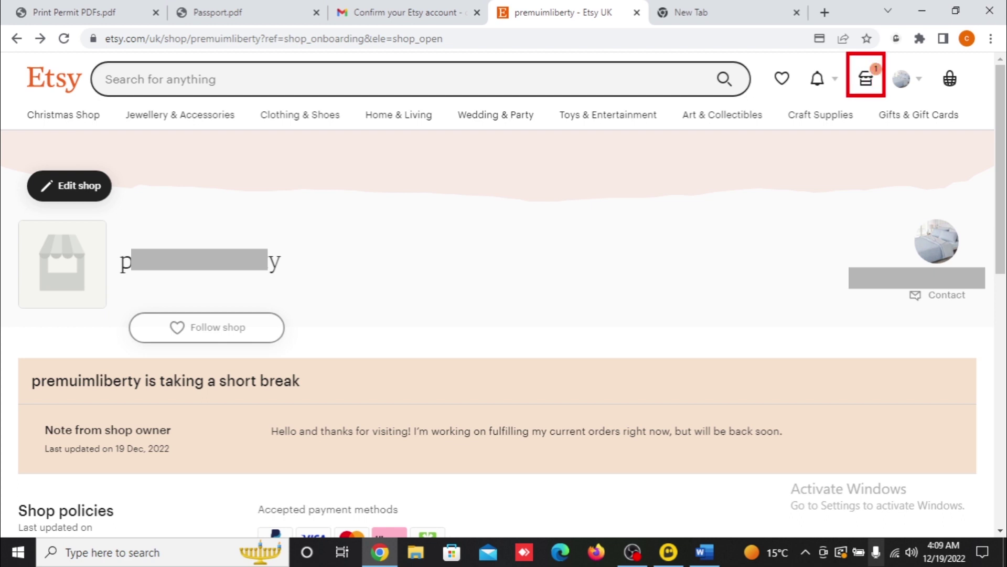
{"action": "left_click", "coordinate": [869, 84]}
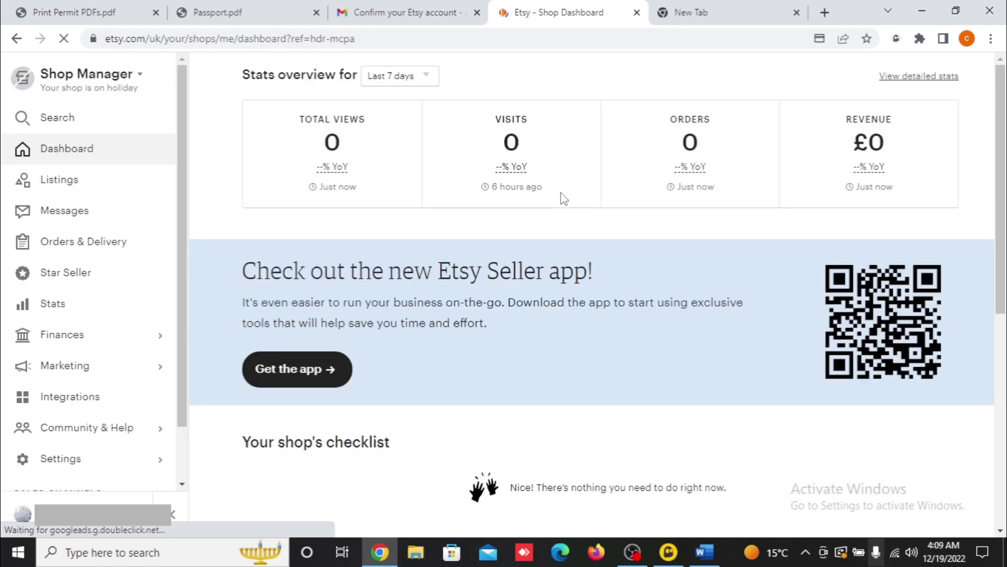
- Annotate the Shop Manager dashboard's stats overview of views, visits, orders and revenue
{"action": "mouse_move", "coordinate": [221, 53]}
{"action": "left_mouse_down"}
{"action": "mouse_move", "coordinate": [477, 152]}
{"action": "mouse_move", "coordinate": [939, 222]}
{"action": "left_mouse_up"}
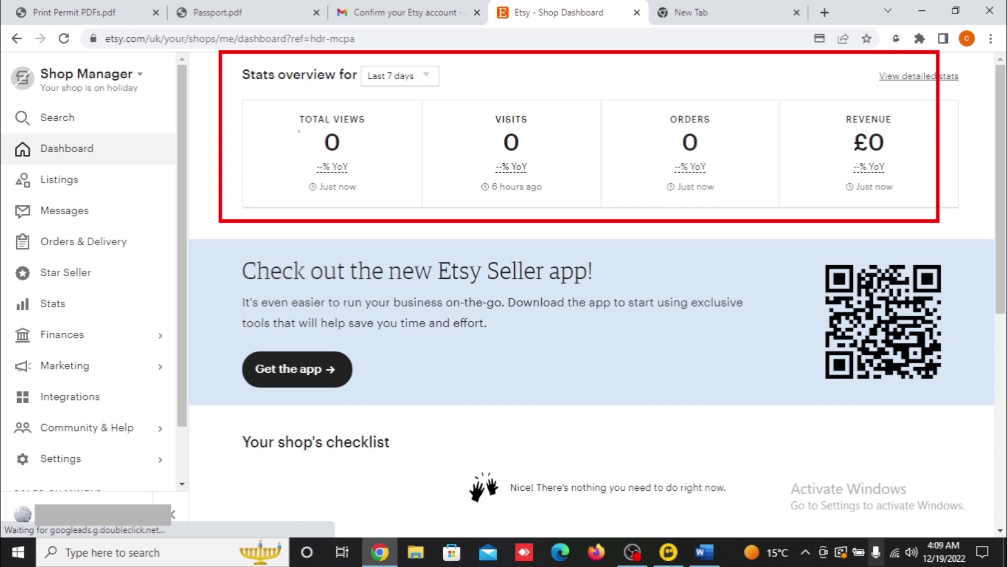
{"action": "left_click_drag", "start_coordinate": [375, 118], "coordinate": [430, 112]}
{"action": "left_click_drag", "start_coordinate": [491, 100], "coordinate": [546, 89]}
{"action": "left_click_drag", "start_coordinate": [687, 104], "coordinate": [757, 88]}
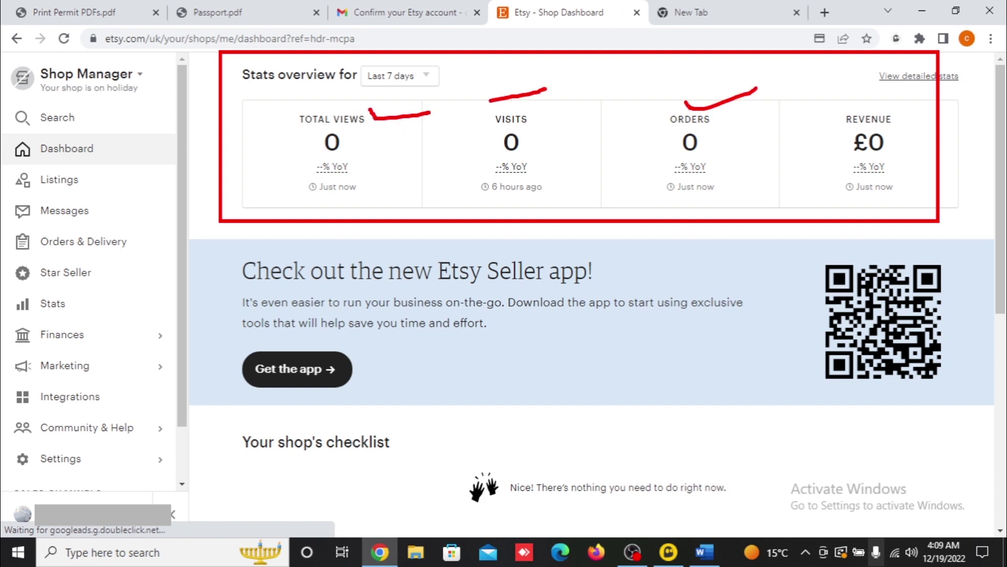
{"action": "left_click_drag", "start_coordinate": [879, 107], "coordinate": [915, 97]}
{"action": "mouse_move", "coordinate": [218, 235]}
{"action": "left_mouse_down"}
{"action": "mouse_move", "coordinate": [699, 391]}
{"action": "mouse_move", "coordinate": [969, 396]}
{"action": "left_mouse_up"}
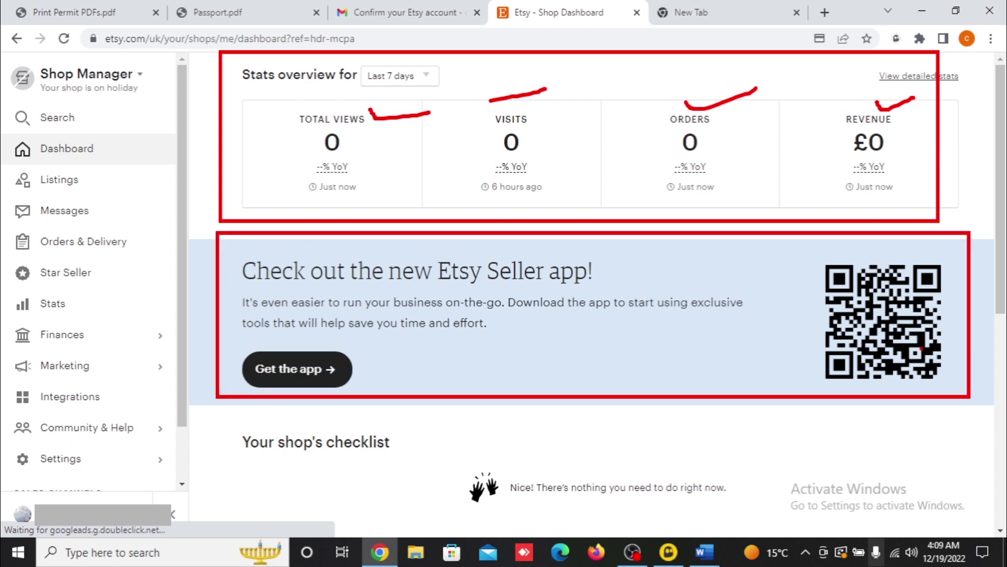
{"action": "left_click_drag", "start_coordinate": [922, 350], "coordinate": [991, 323]}
{"action": "mouse_move", "coordinate": [2, 467]}
{"action": "left_mouse_down"}
{"action": "mouse_move", "coordinate": [142, 530]}
{"action": "mouse_move", "coordinate": [192, 538]}
{"action": "mouse_move", "coordinate": [257, 482]}
{"action": "mouse_move", "coordinate": [342, 481]}
{"action": "left_mouse_up"}
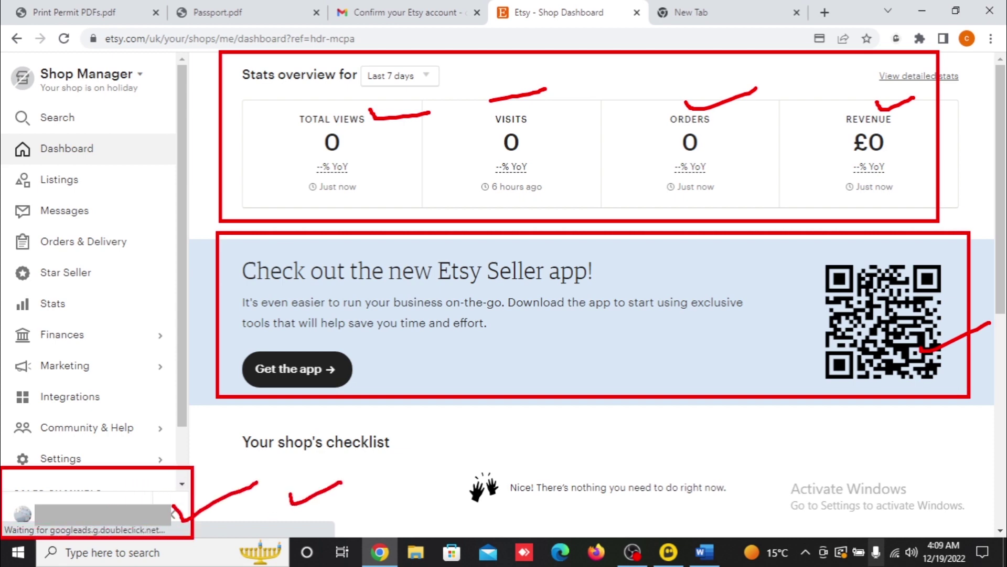
{"action": "key", "text": "Escape"}
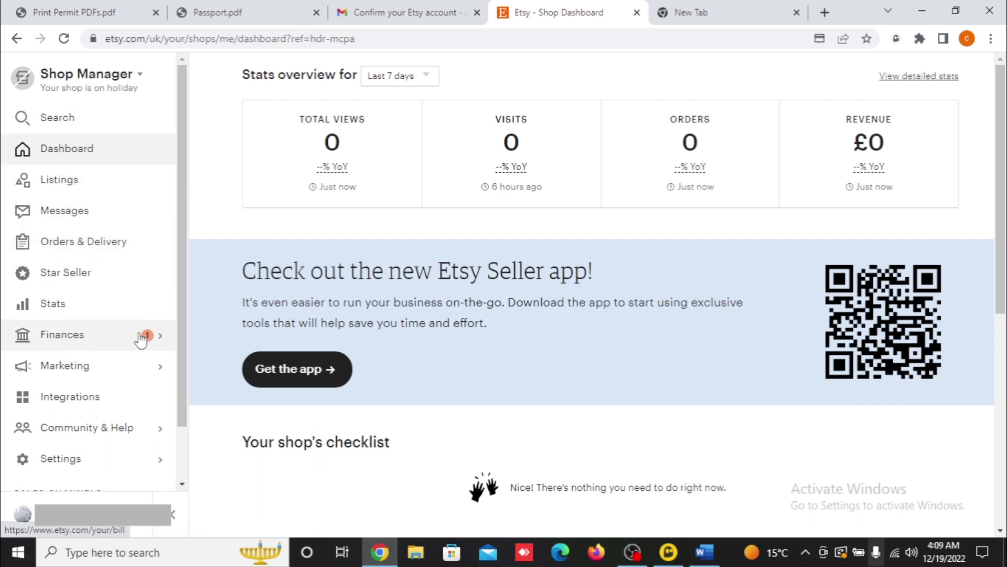
- Mark up parts of the dashboard sidebar and go to the Listings page
{"action": "left_click_drag", "start_coordinate": [125, 312], "coordinate": [166, 358]}
{"action": "left_click_drag", "start_coordinate": [228, 203], "coordinate": [235, 242]}
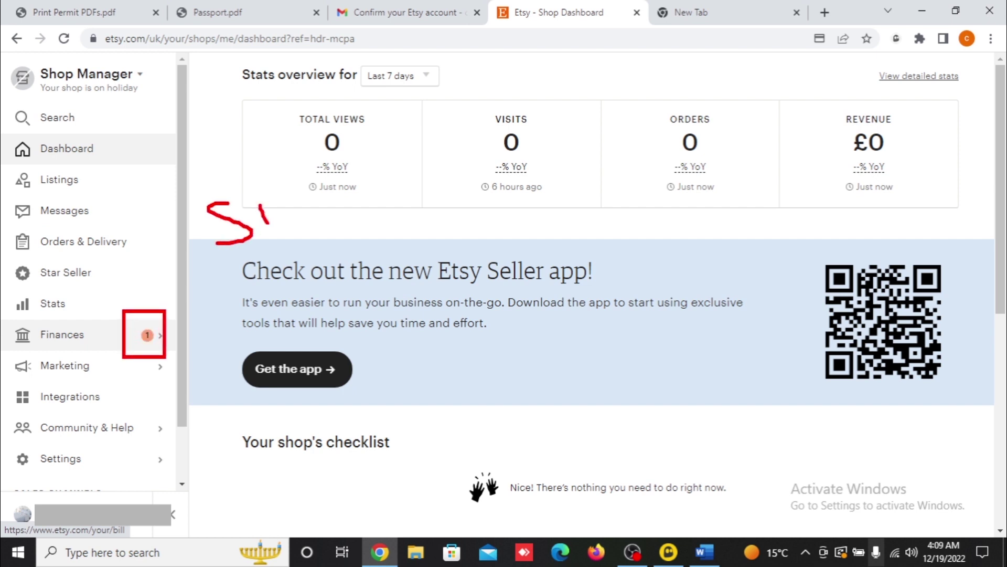
{"action": "mouse_move", "coordinate": [265, 199]}
{"action": "left_mouse_down"}
{"action": "mouse_move", "coordinate": [350, 220]}
{"action": "mouse_move", "coordinate": [278, 247]}
{"action": "left_mouse_up"}
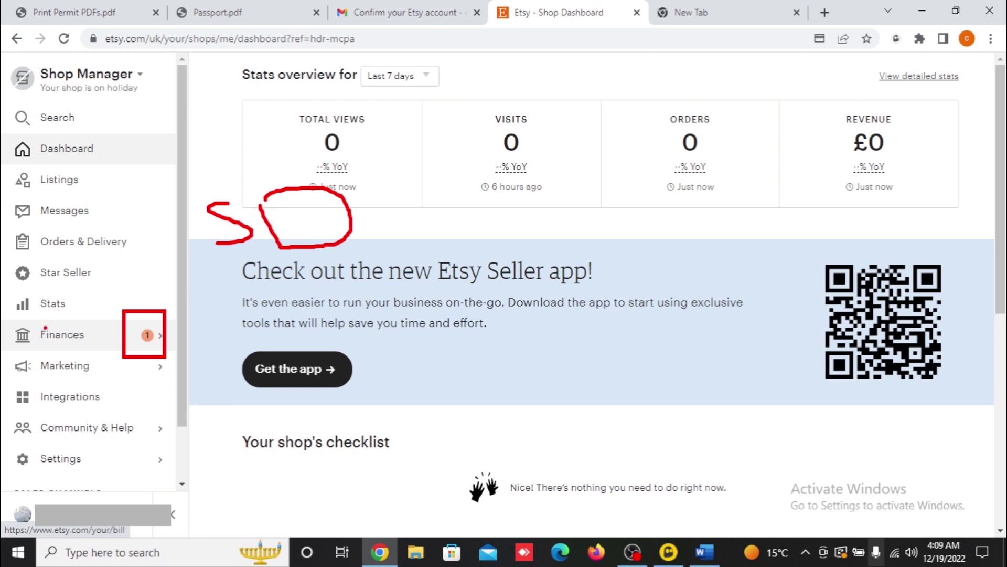
{"action": "key", "text": "Escape"}
{"action": "left_click", "coordinate": [73, 181]}
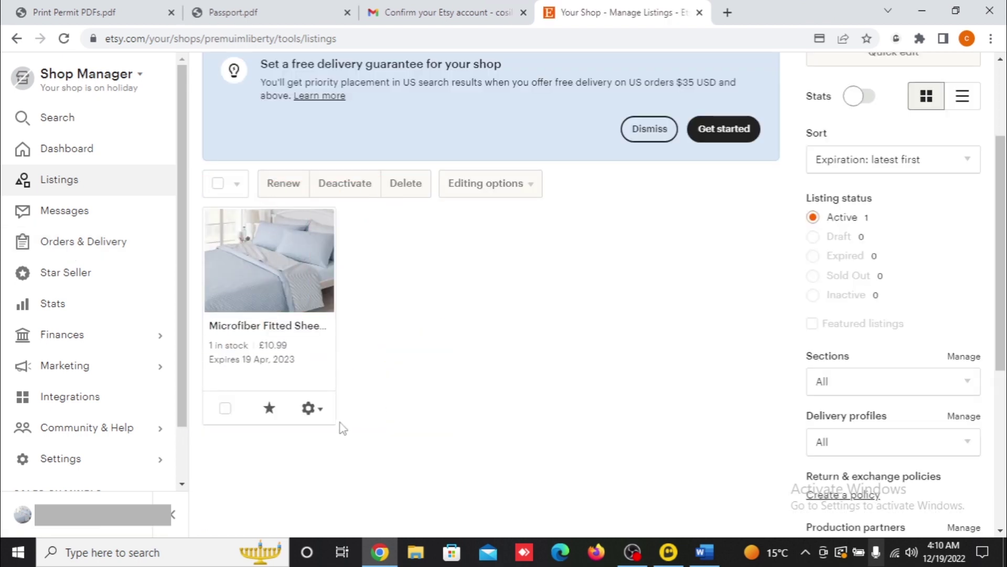
- Open the Microfiber Fitted Sheet's View on Etsy link in a new browser tab
{"action": "left_click", "coordinate": [309, 409]}
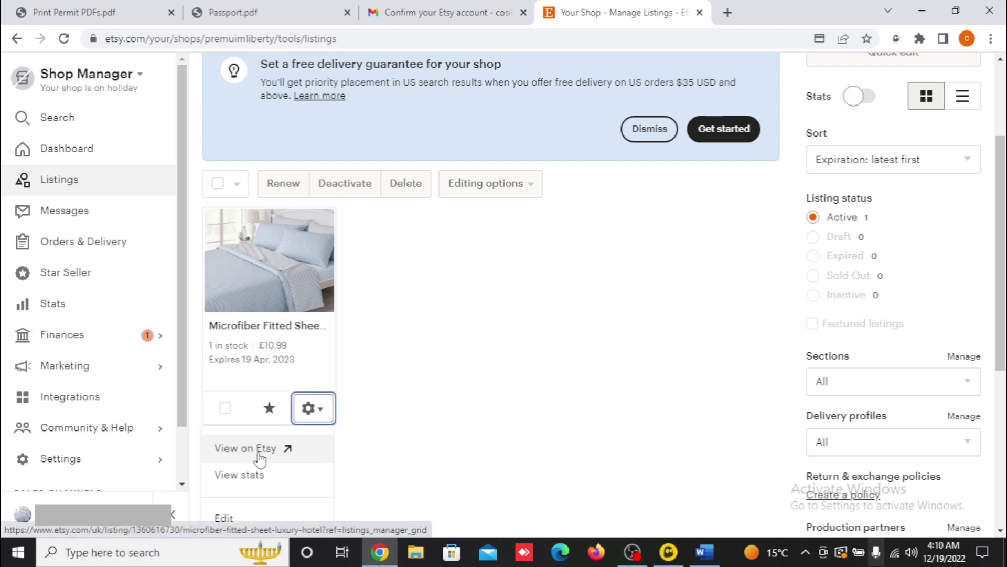
{"action": "right_click", "coordinate": [254, 451]}
{"action": "left_click", "coordinate": [326, 333]}
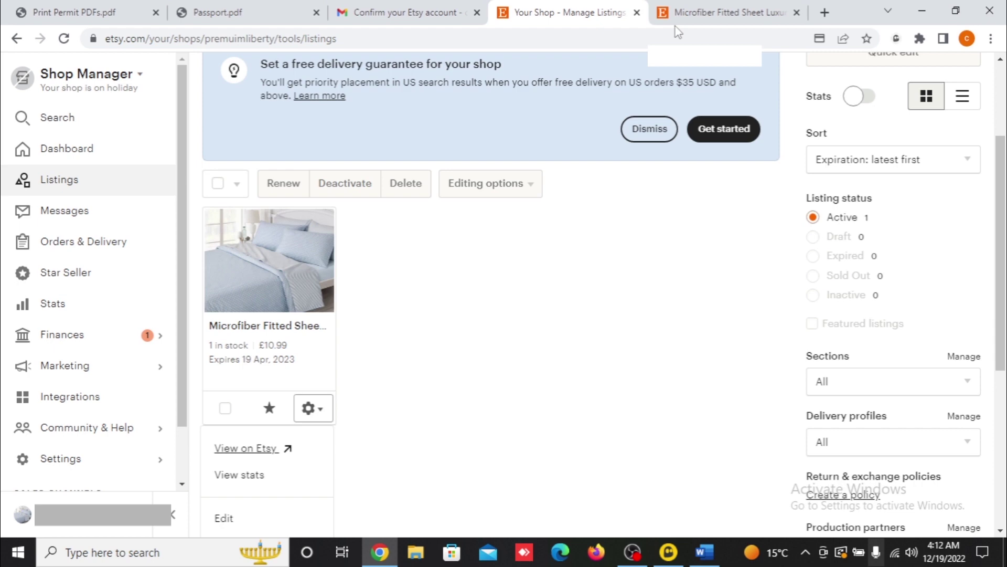
- Bring up the live listing tab and highlight its title and £10.99 price
{"action": "left_click", "coordinate": [675, 26]}
{"action": "scroll", "coordinate": [693, 105], "scroll_direction": "down", "scroll_amount": 4}
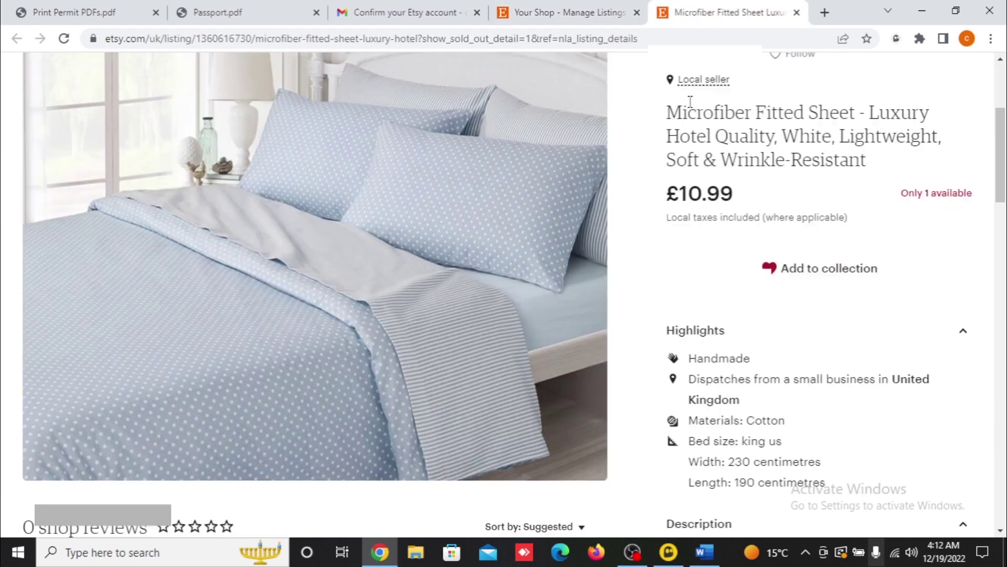
{"action": "left_click_drag", "start_coordinate": [682, 112], "coordinate": [768, 138]}
{"action": "left_click_drag", "start_coordinate": [680, 193], "coordinate": [702, 193]}
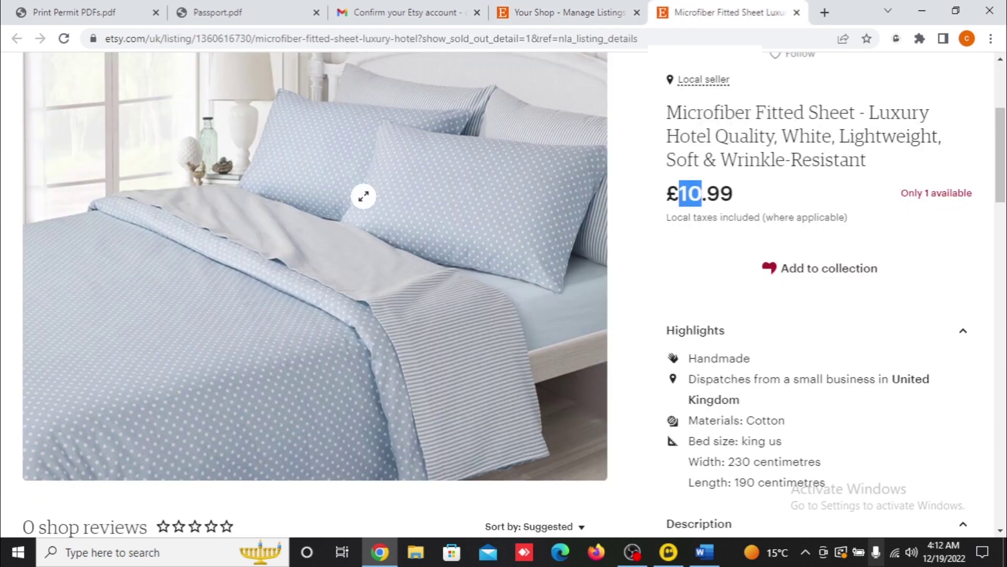
{"action": "scroll", "coordinate": [759, 257], "scroll_direction": "down", "scroll_amount": 5}
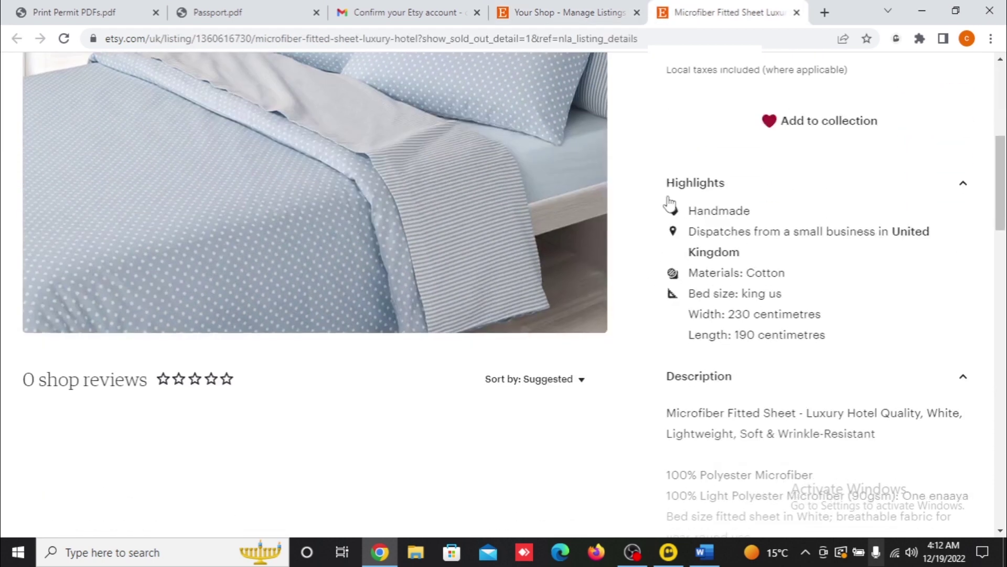
{"action": "scroll", "coordinate": [761, 347], "scroll_direction": "down", "scroll_amount": 2}
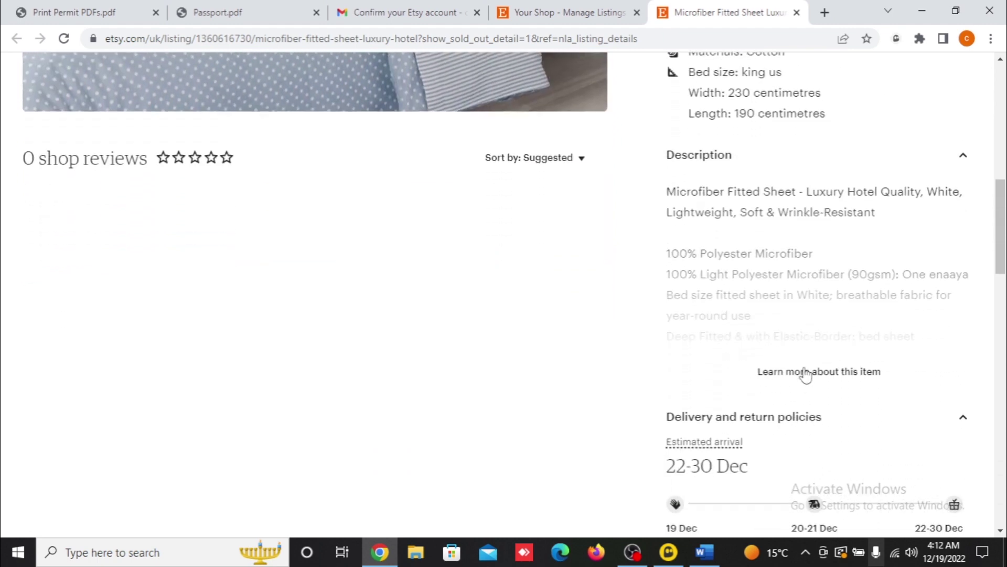
- Expand the full description and highlight its features, fabric sentence and Bed sheet–Double set tags
{"action": "left_click", "coordinate": [811, 372]}
{"action": "scroll", "coordinate": [809, 371], "scroll_direction": "down", "scroll_amount": 1}
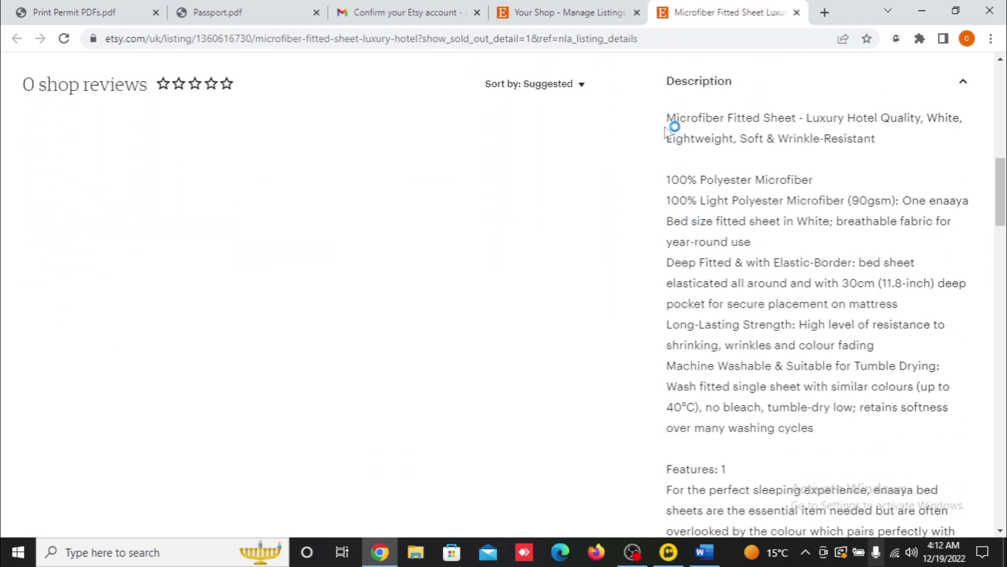
{"action": "left_click_drag", "start_coordinate": [676, 118], "coordinate": [823, 423]}
{"action": "scroll", "coordinate": [825, 424], "scroll_direction": "down", "scroll_amount": 5}
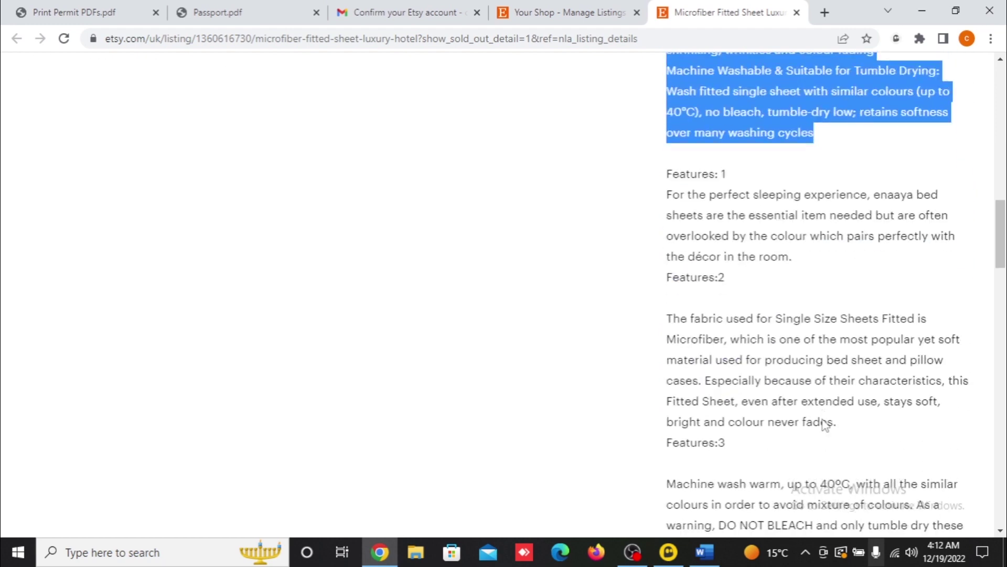
{"action": "left_click_drag", "start_coordinate": [667, 175], "coordinate": [726, 277]}
{"action": "left_click_drag", "start_coordinate": [687, 318], "coordinate": [692, 339]}
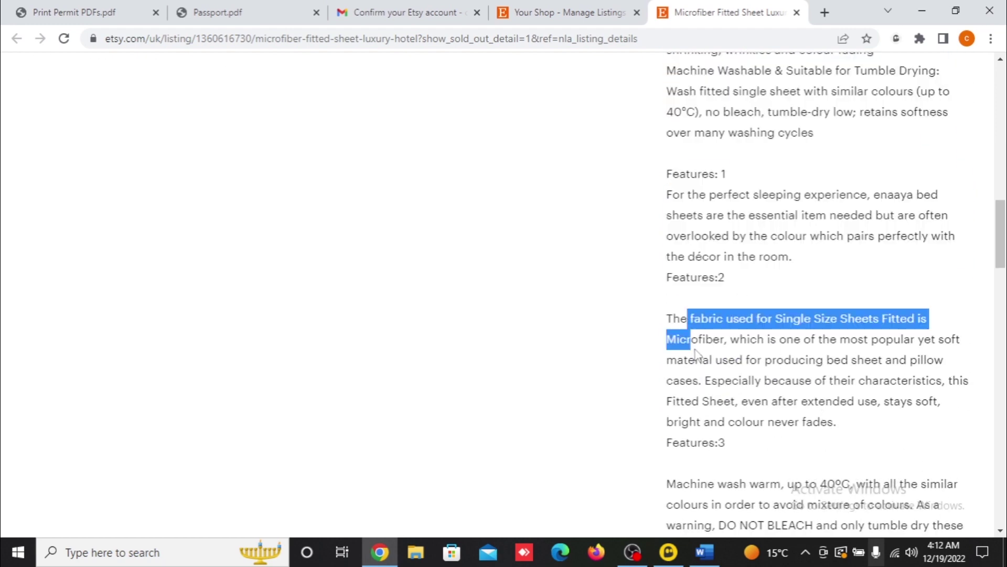
{"action": "scroll", "coordinate": [695, 351], "scroll_direction": "down", "scroll_amount": 4}
{"action": "double_click", "coordinate": [675, 222]}
{"action": "scroll", "coordinate": [715, 230], "scroll_direction": "down", "scroll_amount": 7}
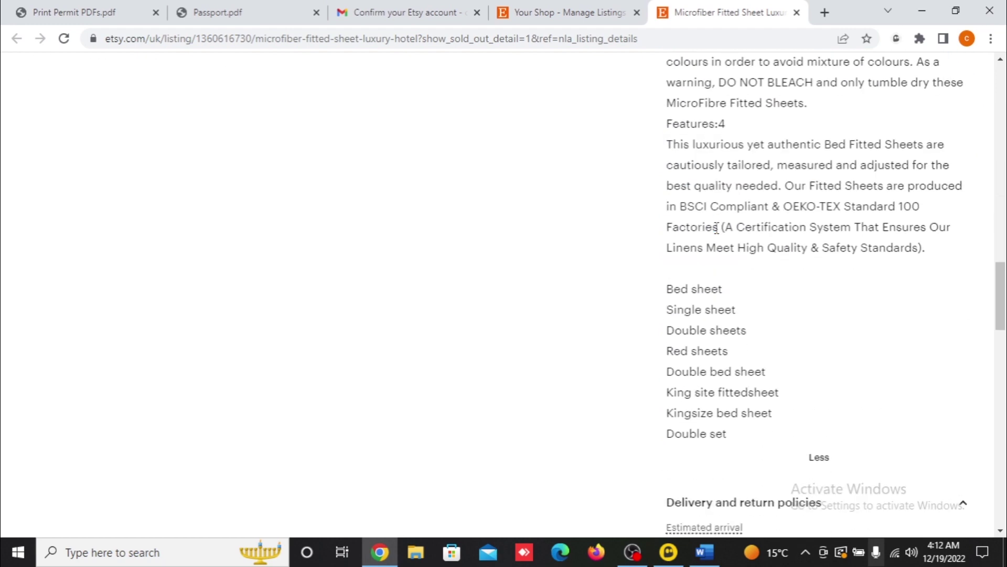
{"action": "left_click_drag", "start_coordinate": [673, 139], "coordinate": [739, 301]}
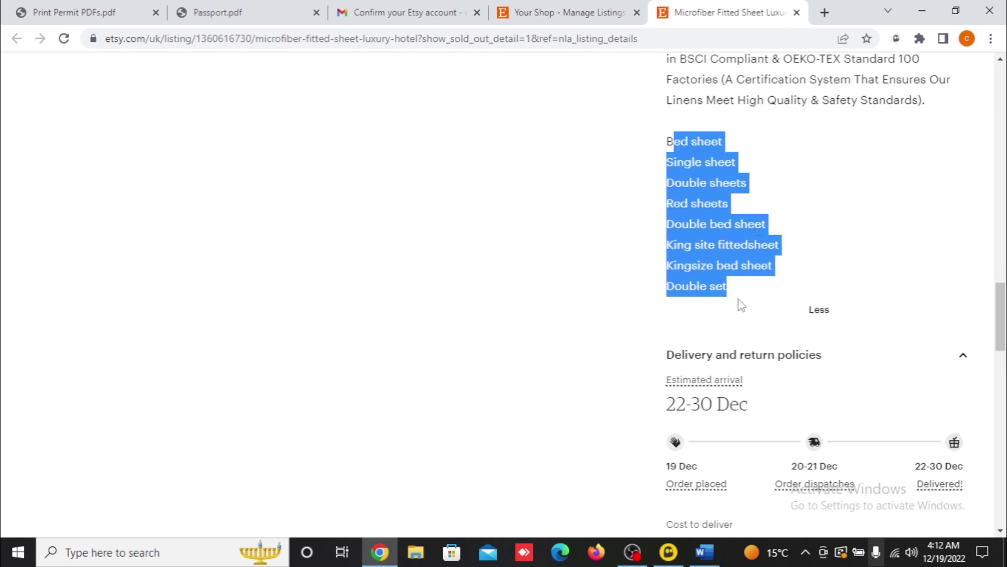
{"action": "scroll", "coordinate": [739, 305], "scroll_direction": "down", "scroll_amount": 8}
{"action": "scroll", "coordinate": [739, 304], "scroll_direction": "down", "scroll_amount": 5}
{"action": "scroll", "coordinate": [710, 337], "scroll_direction": "up", "scroll_amount": 20}
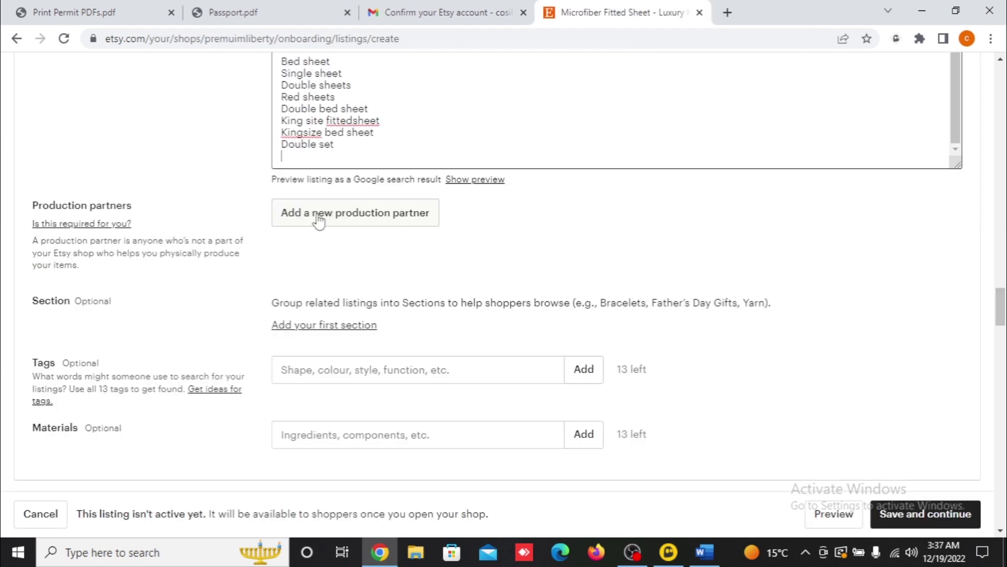
- Start a new production partner and give Other as the reason, pasting the partner description as the explanation
{"action": "left_click", "coordinate": [318, 222]}
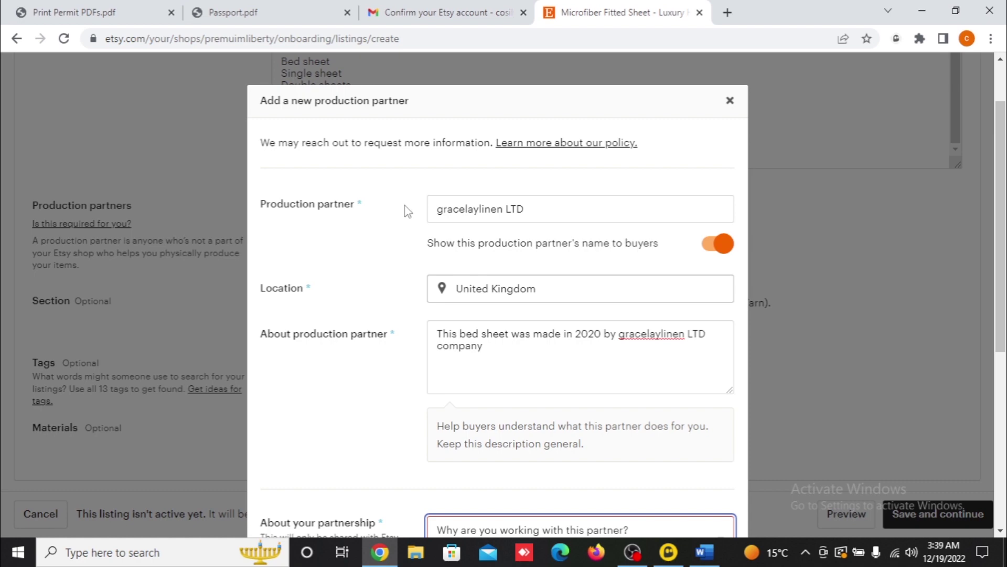
{"action": "scroll", "coordinate": [393, 295], "scroll_direction": "down", "scroll_amount": 5}
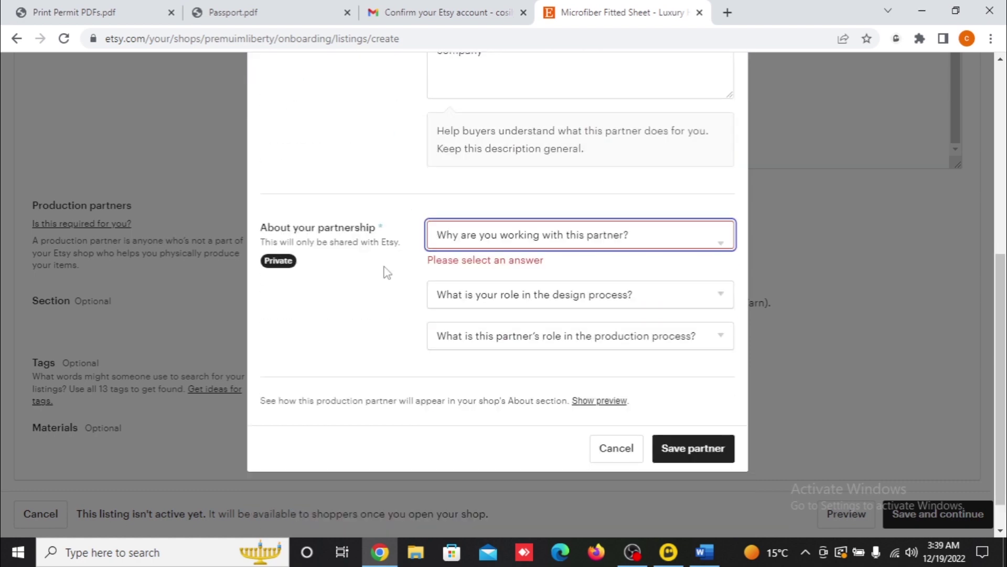
{"action": "left_click", "coordinate": [480, 236]}
{"action": "left_click", "coordinate": [449, 321]}
{"action": "key", "text": "ctrl+a"}
{"action": "key", "text": "ctrl+c"}
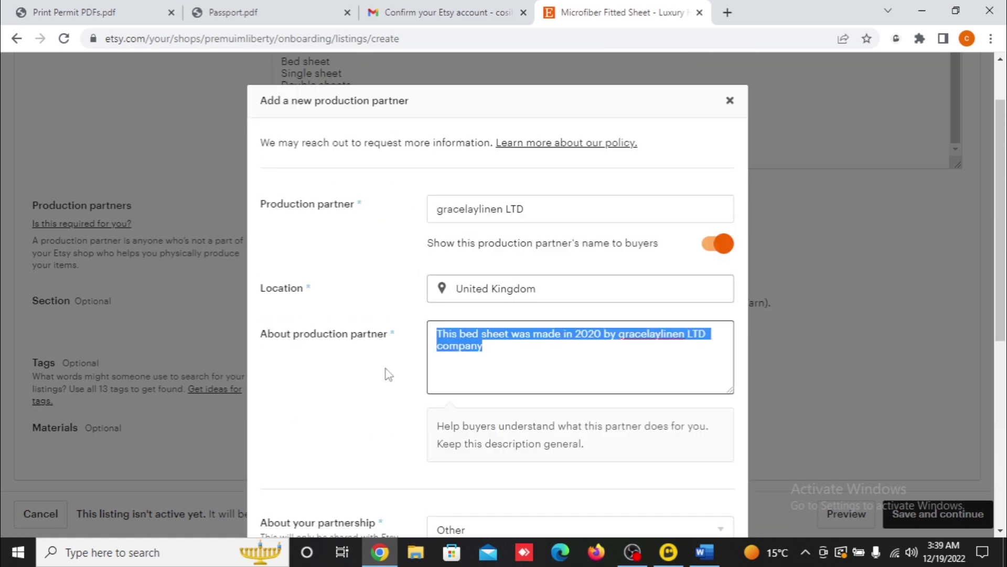
{"action": "left_click", "coordinate": [577, 275]}
{"action": "key", "text": "ctrl+v"}
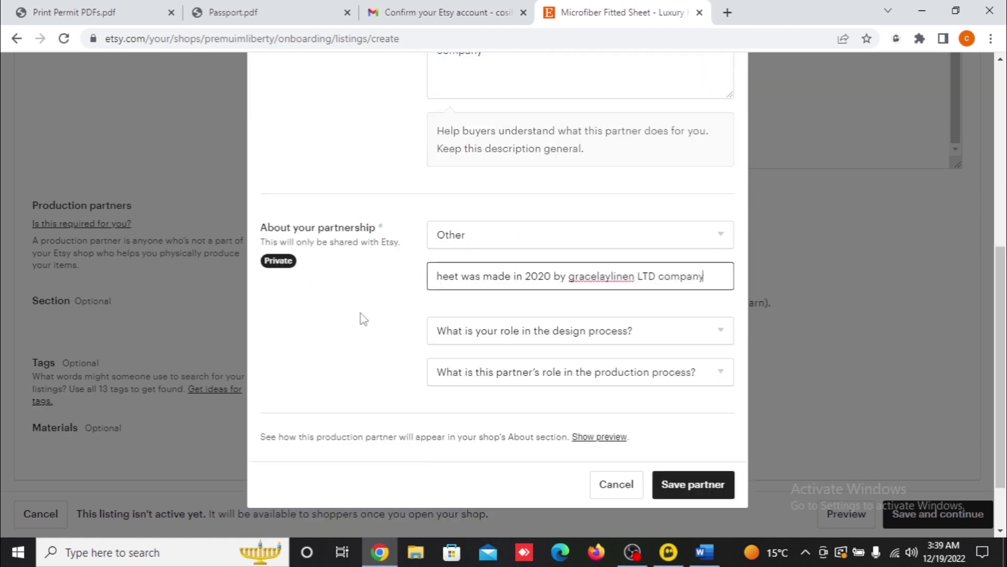
- Answer the roles with 'I design everything myself' and 'They do everything for me', then save the partner
{"action": "scroll", "coordinate": [363, 318], "scroll_direction": "down", "scroll_amount": 1}
{"action": "left_click", "coordinate": [485, 257]}
{"action": "left_click", "coordinate": [488, 282]}
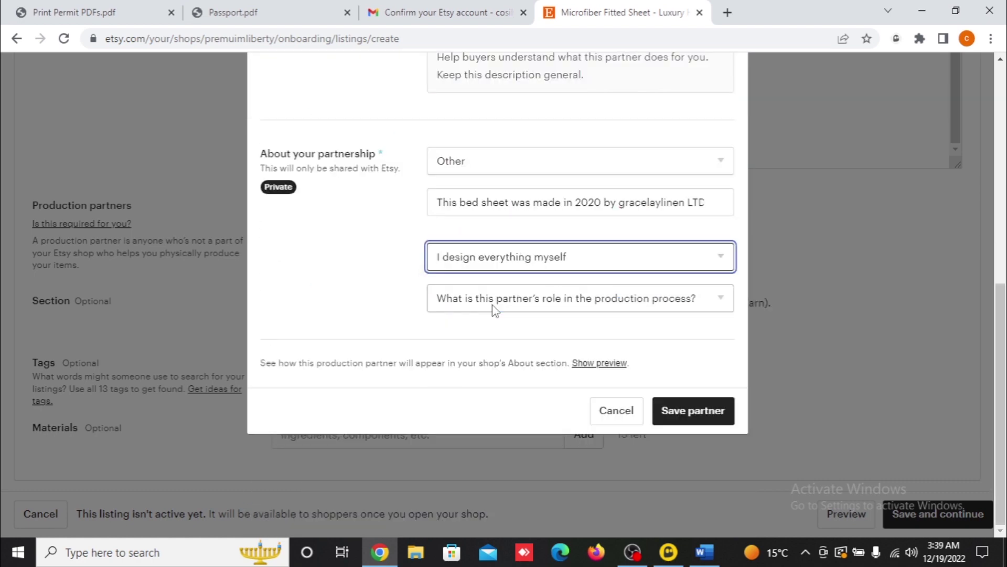
{"action": "left_click", "coordinate": [485, 299]}
{"action": "left_click", "coordinate": [482, 386]}
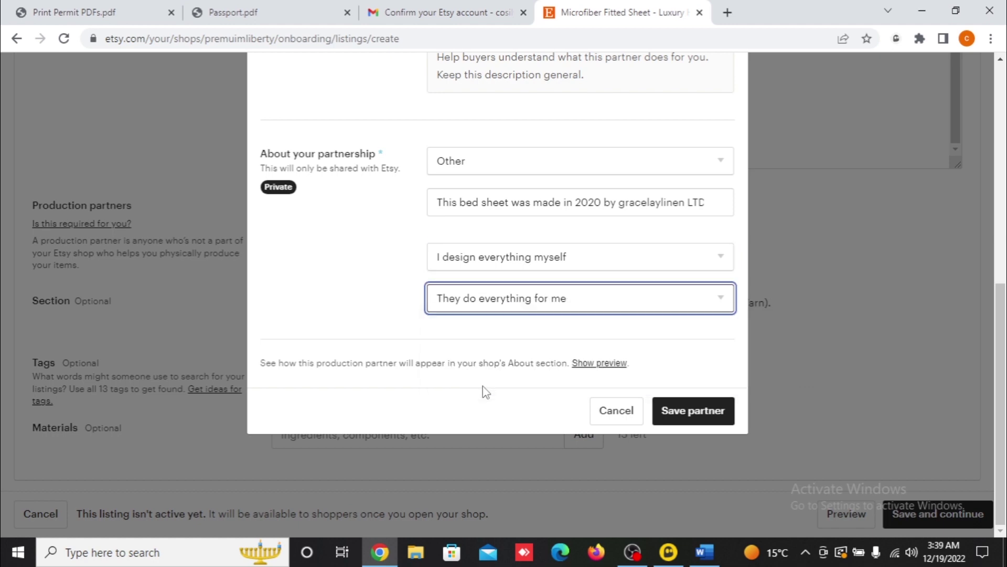
{"action": "left_click", "coordinate": [693, 411]}
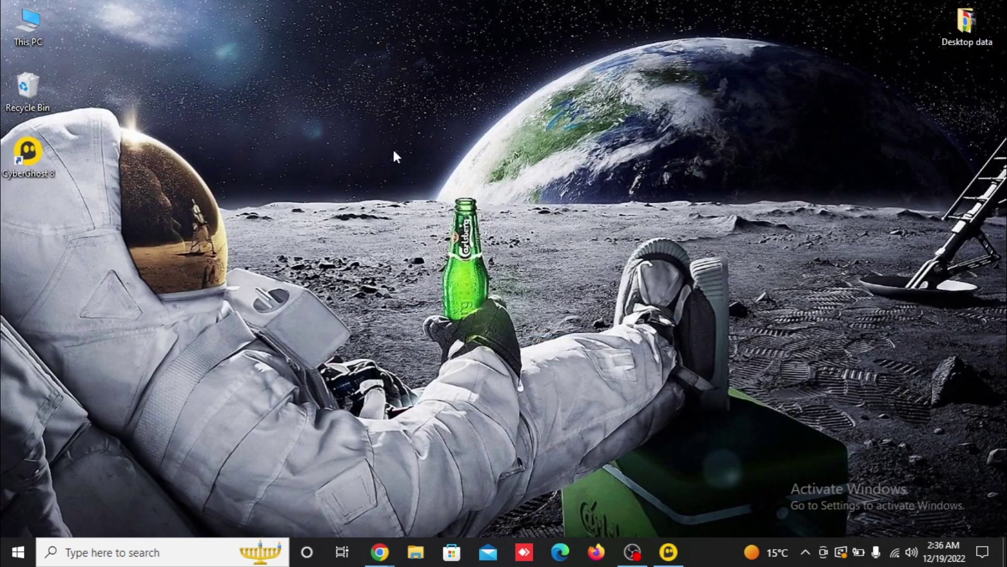
- Minimize the extra Chrome New Tab window and get back to the Etsy listing form
{"action": "mouse_move", "coordinate": [380, 552]}
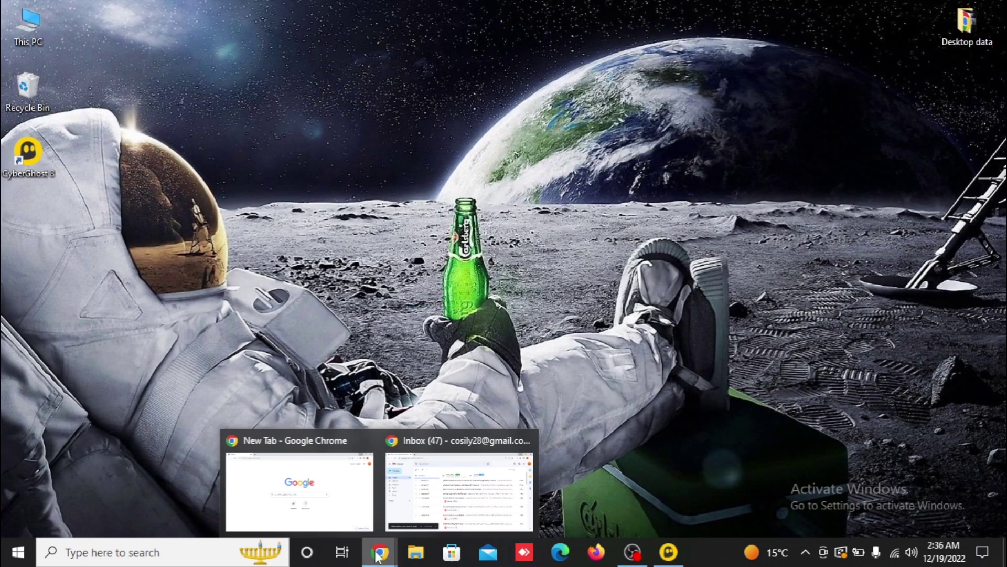
{"action": "left_click", "coordinate": [304, 480]}
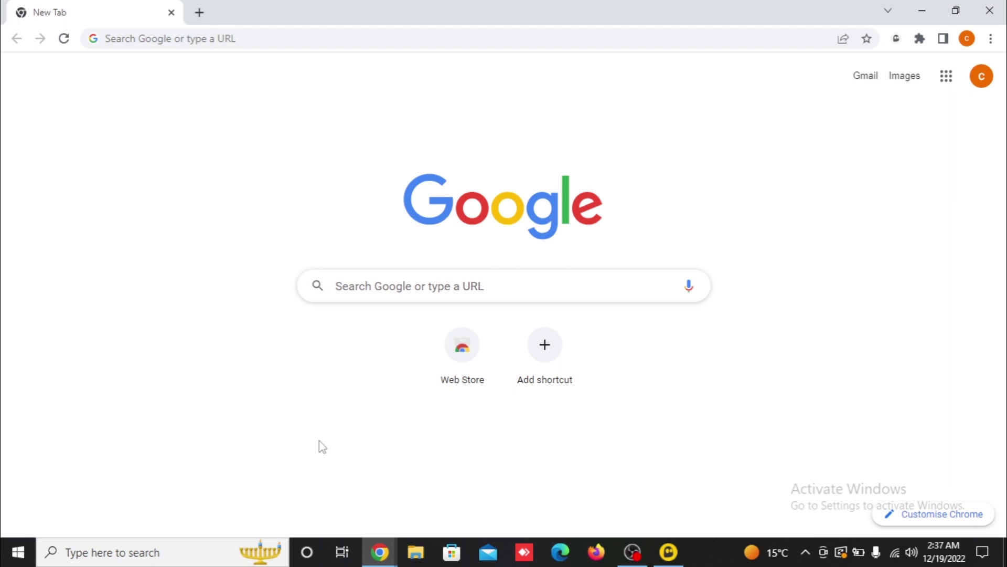
{"action": "left_click", "coordinate": [922, 11]}
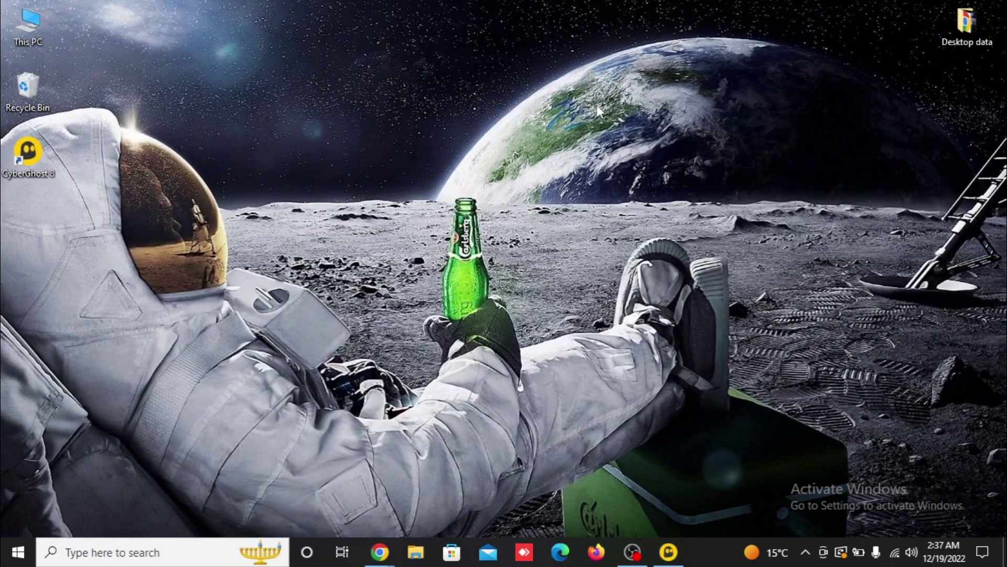
{"action": "left_click", "coordinate": [668, 552]}
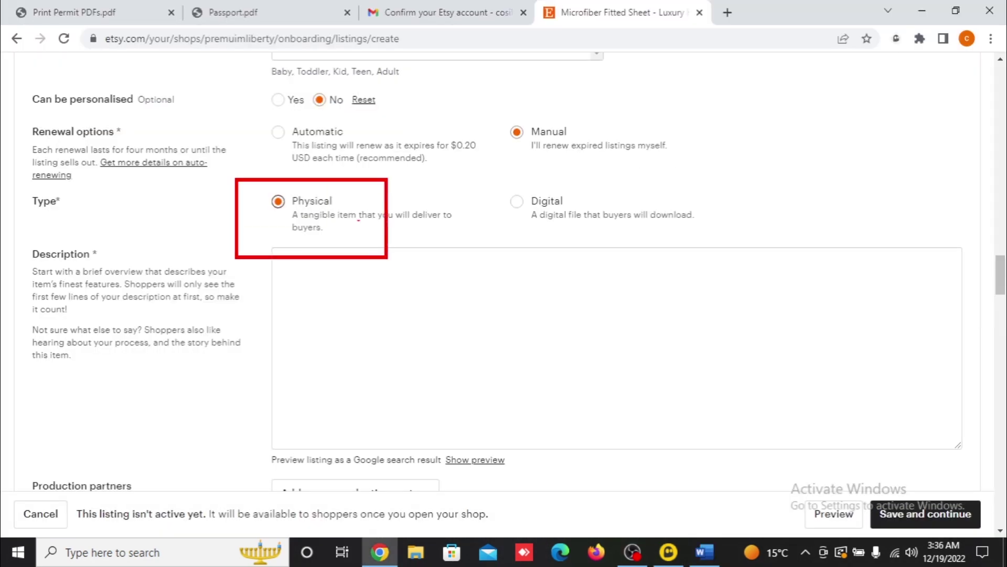
- Paste the full product description, ending with the search-term keywords, into the Description field
{"action": "scroll", "coordinate": [58, 254], "scroll_direction": "down", "scroll_amount": 1}
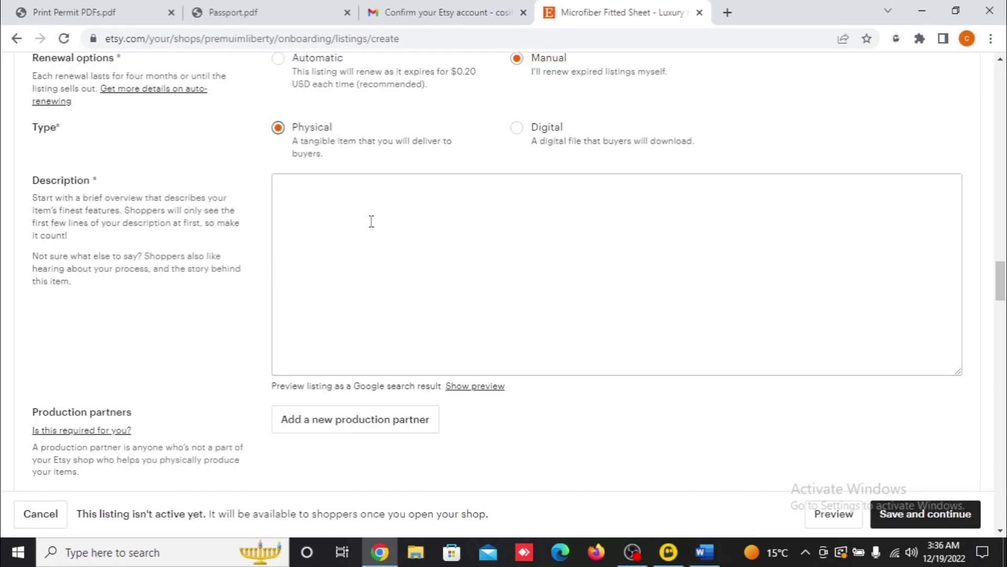
{"action": "left_click", "coordinate": [371, 221]}
{"action": "key", "text": "ctrl+v"}
{"action": "scroll", "coordinate": [208, 236], "scroll_direction": "down", "scroll_amount": 4}
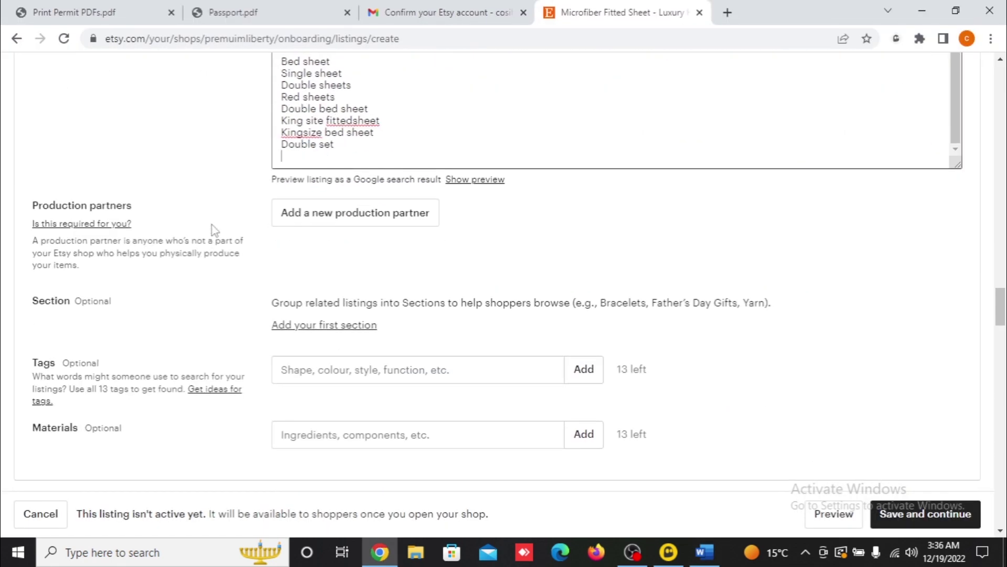